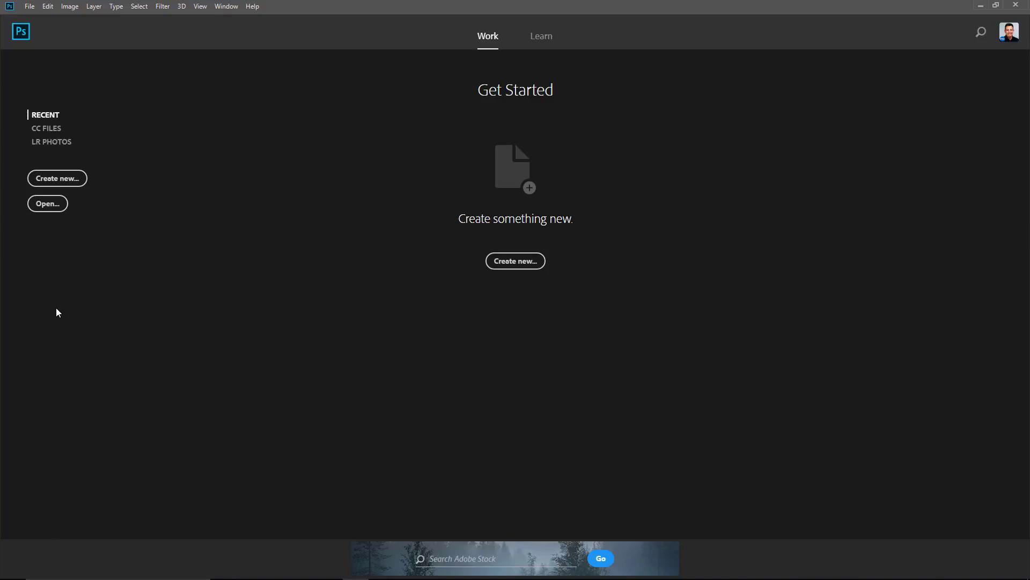
# Import 360-pano.jpg as a spherical panorama, reaching the 3840×1080, 72 ppi document setup
pyautogui.click(415, 16)
pyautogui.moveTo(486, 112)
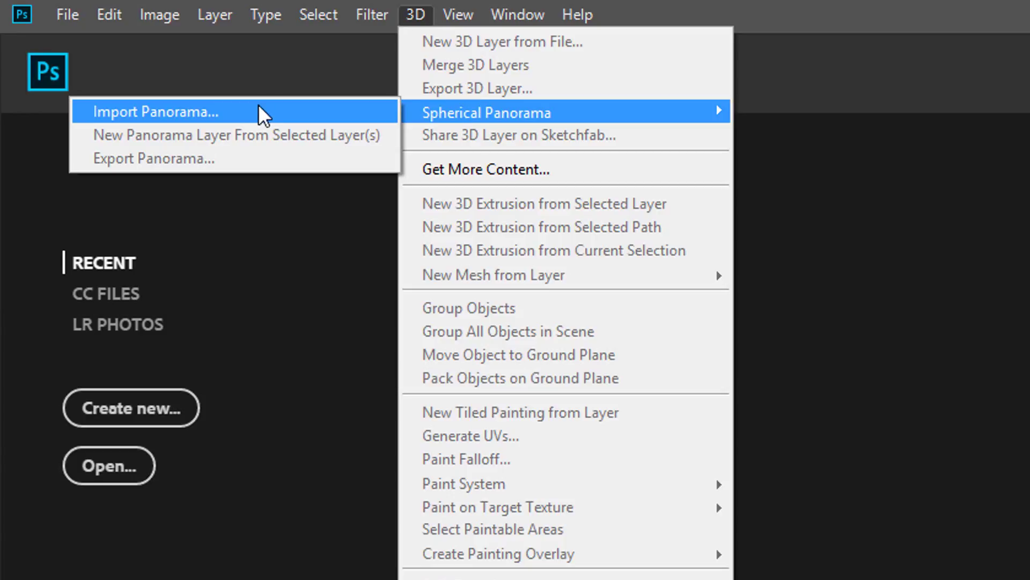
pyautogui.click(259, 106)
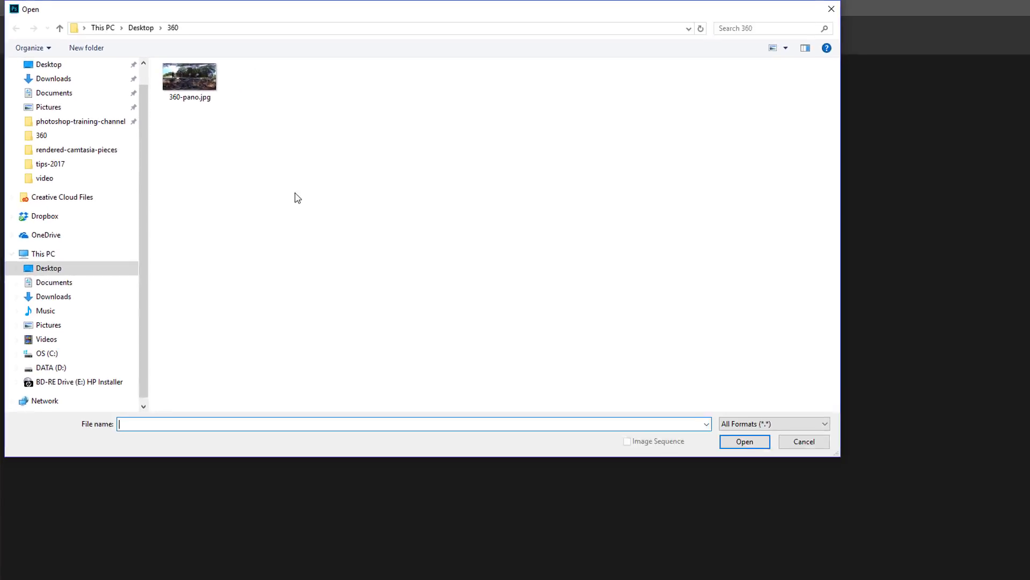
pyautogui.click(172, 72)
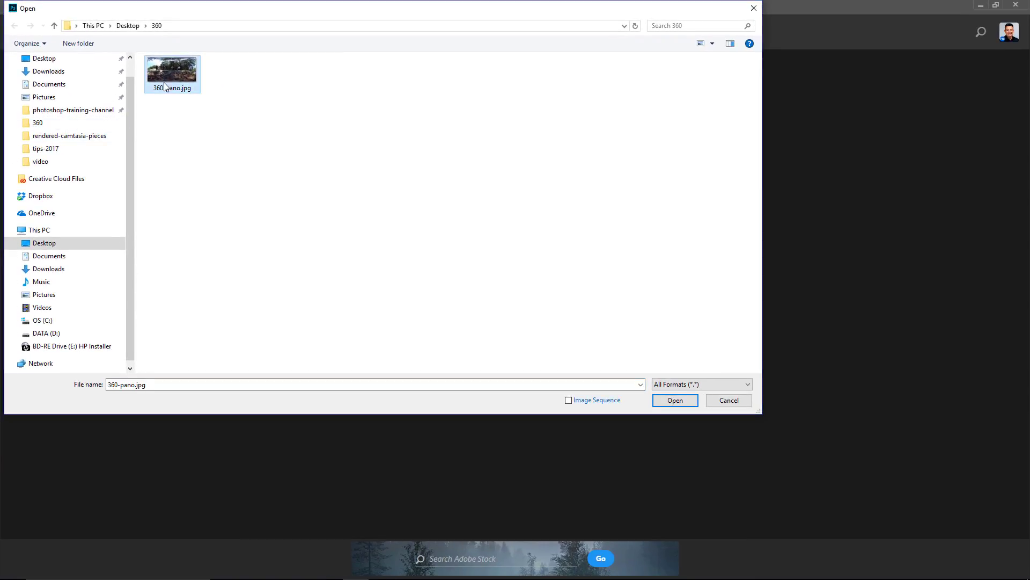
pyautogui.click(683, 400)
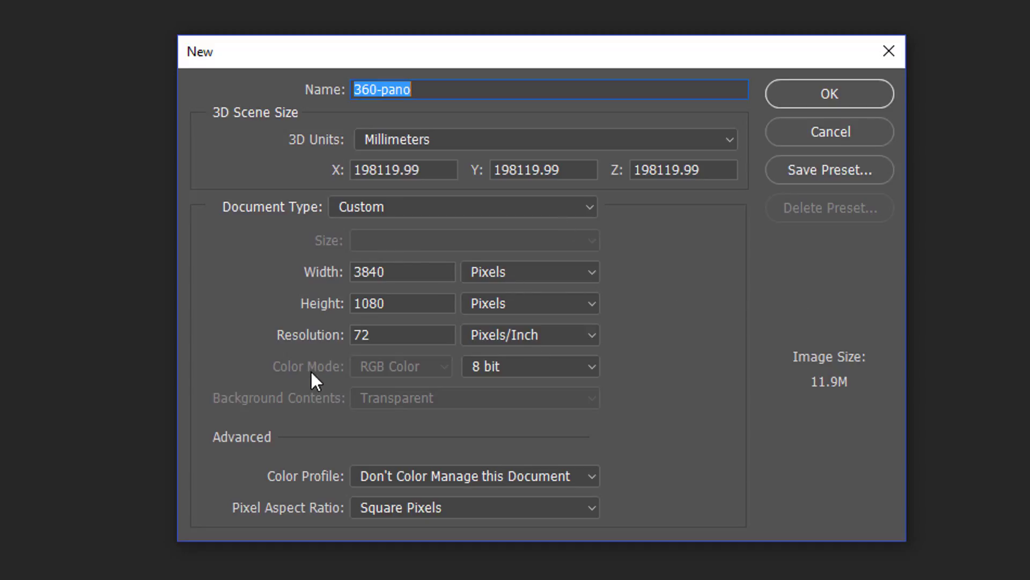
# Confirm the 360-pano document with Pixels 3D units and Adobe RGB (1998), then orbit toward the trees
pyautogui.click(414, 141)
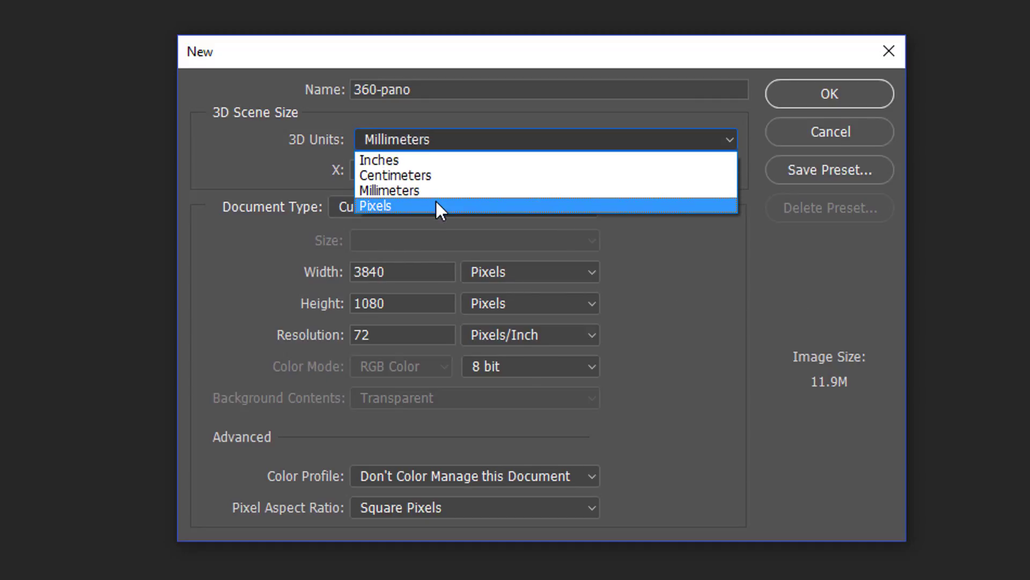
pyautogui.click(436, 204)
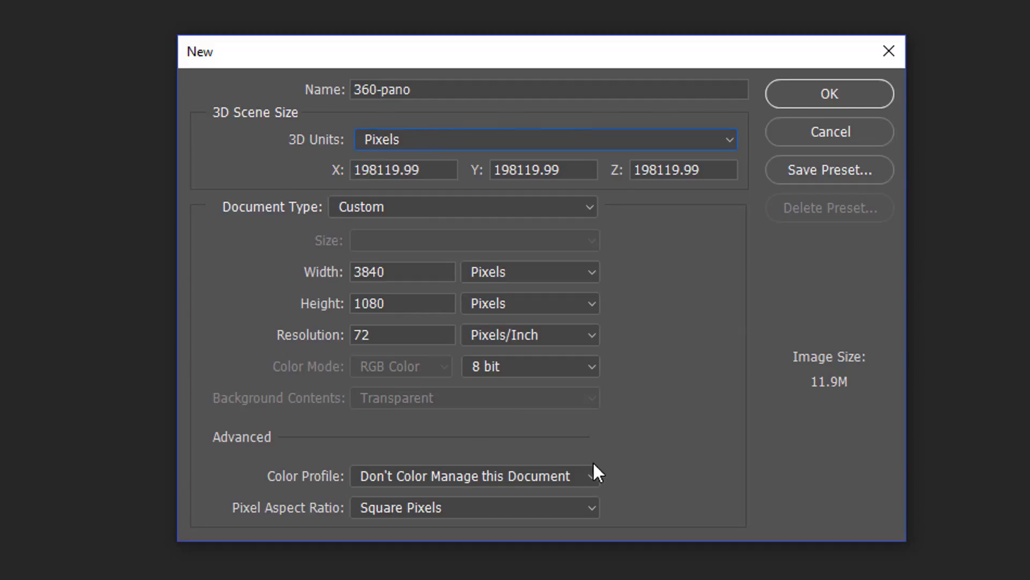
pyautogui.click(592, 476)
pyautogui.click(408, 2)
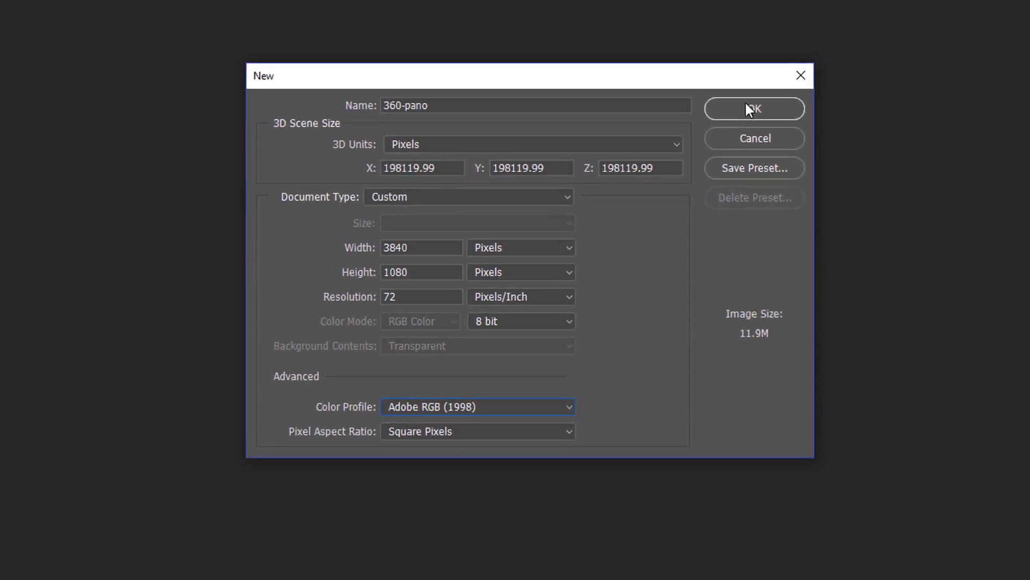
pyautogui.click(822, 93)
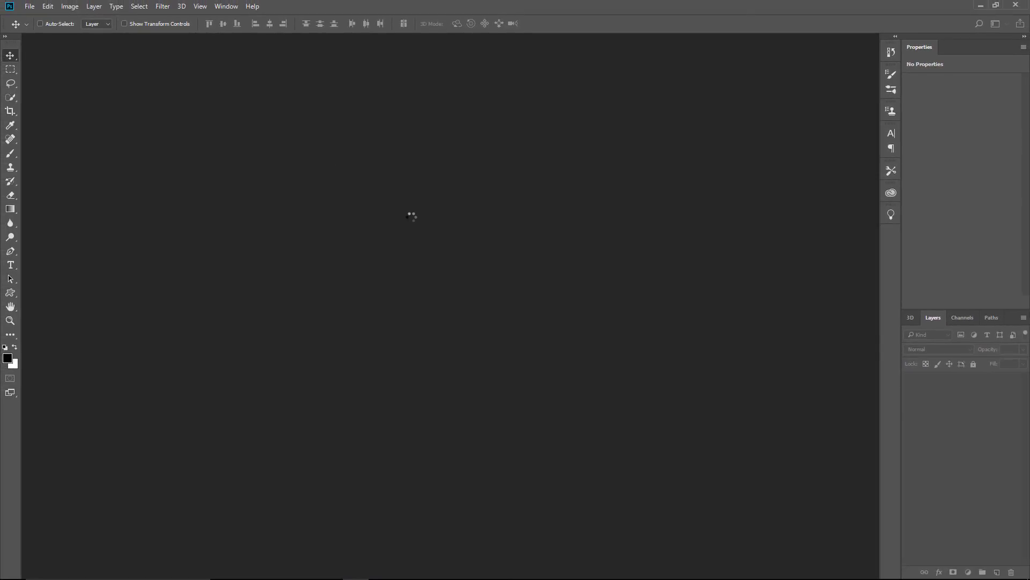
pyautogui.moveTo(401, 228)
pyautogui.mouseDown()
pyautogui.moveTo(415, 258)
pyautogui.moveTo(274, 286)
pyautogui.mouseUp()
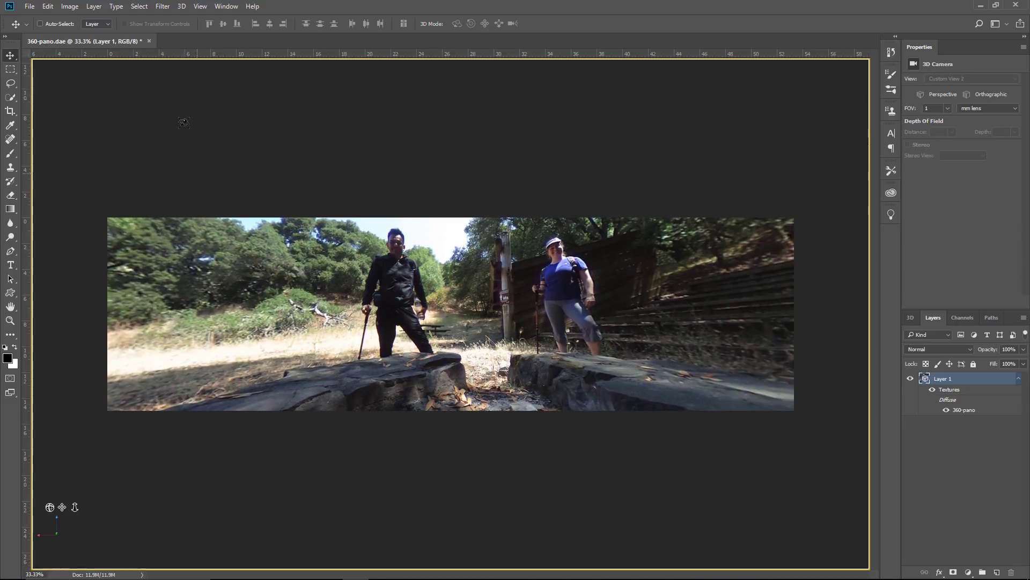
# Close 360-pano.dae without saving and reopen 360-pano.jpg as a flat image
pyautogui.click(150, 40)
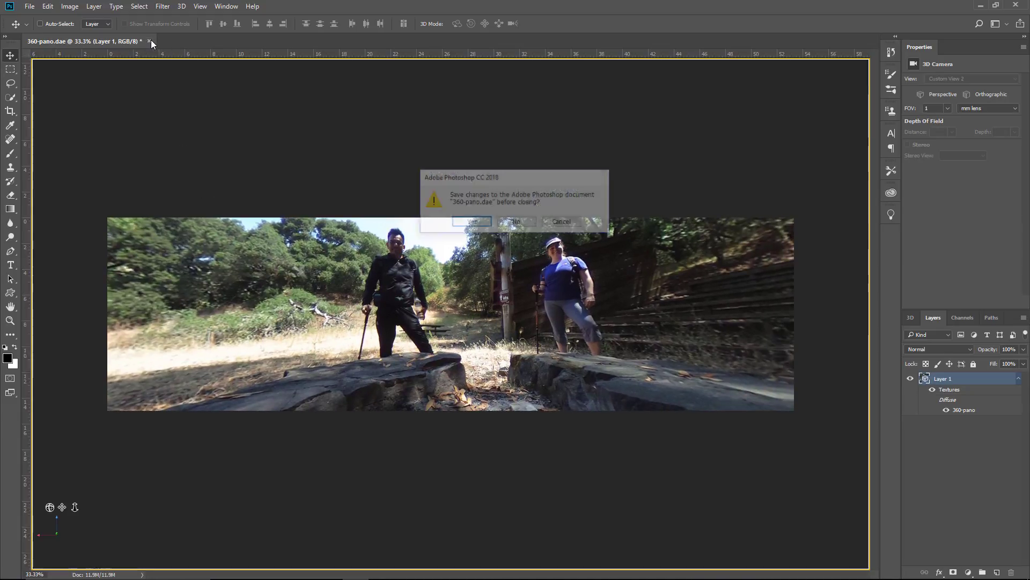
pyautogui.click(515, 222)
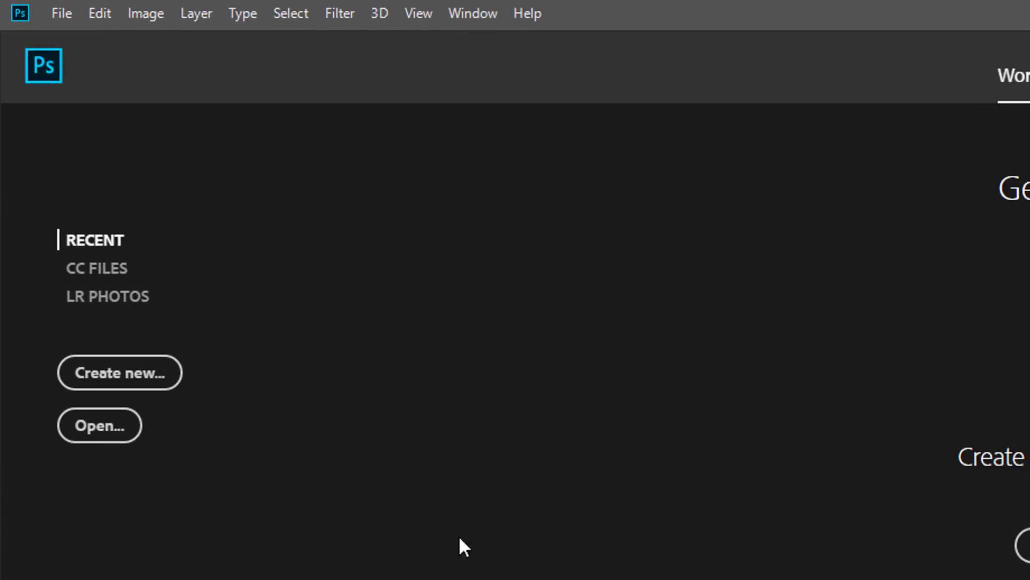
pyautogui.click(104, 427)
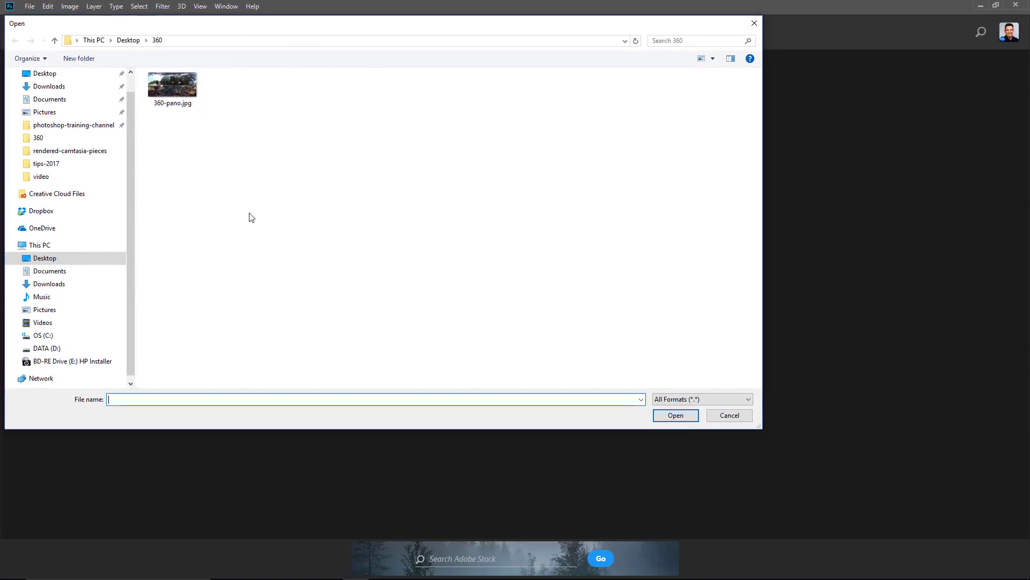
pyautogui.click(171, 88)
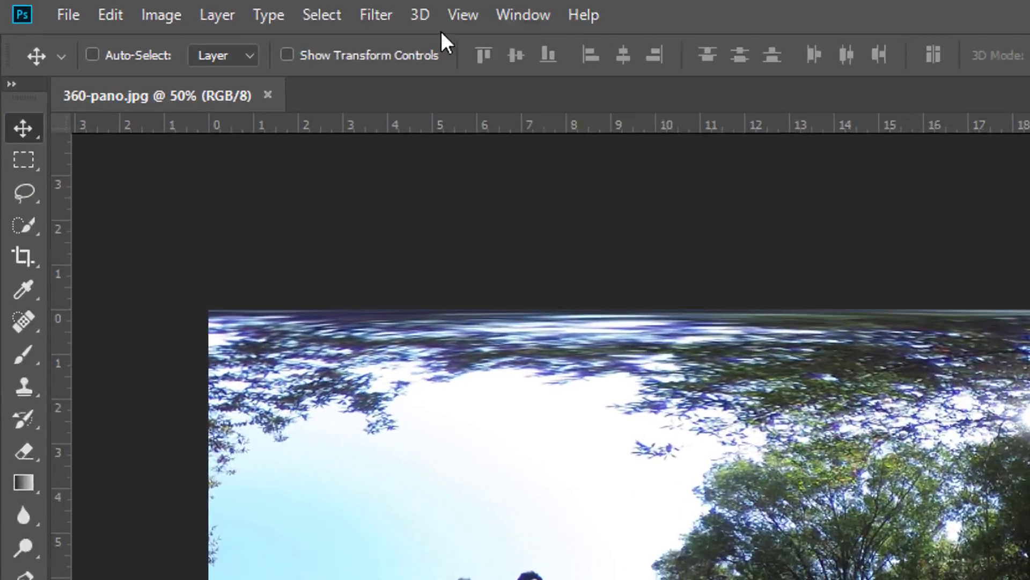
# Make the background a spherical panorama layer from the selected layer and orbit around the scene
pyautogui.click(181, 7)
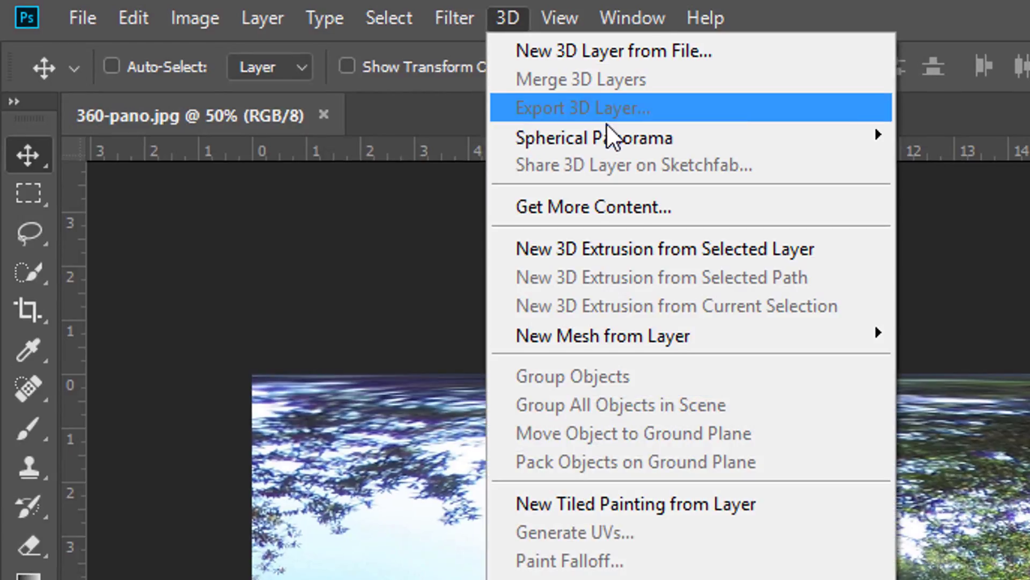
pyautogui.moveTo(573, 133)
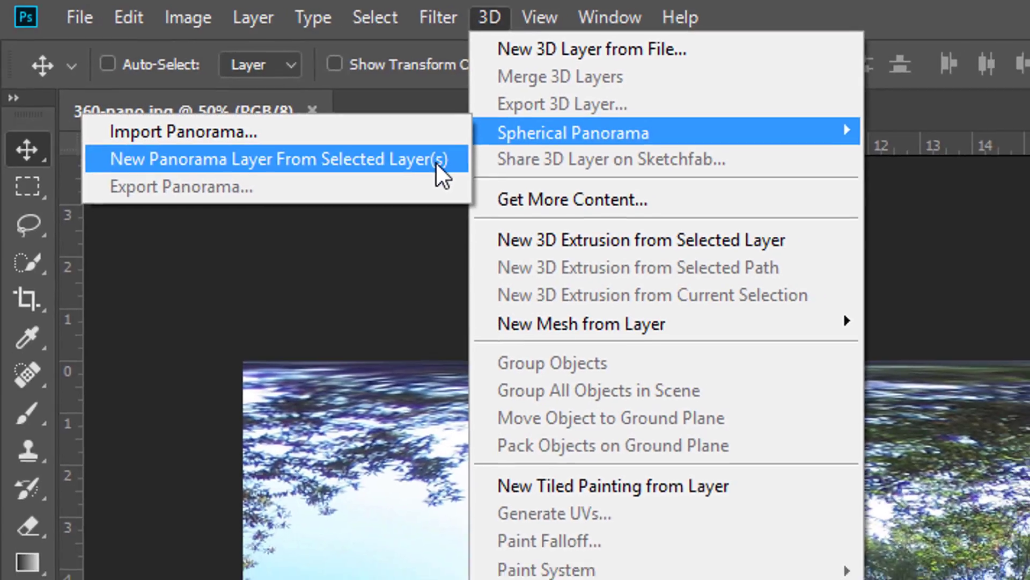
pyautogui.click(451, 169)
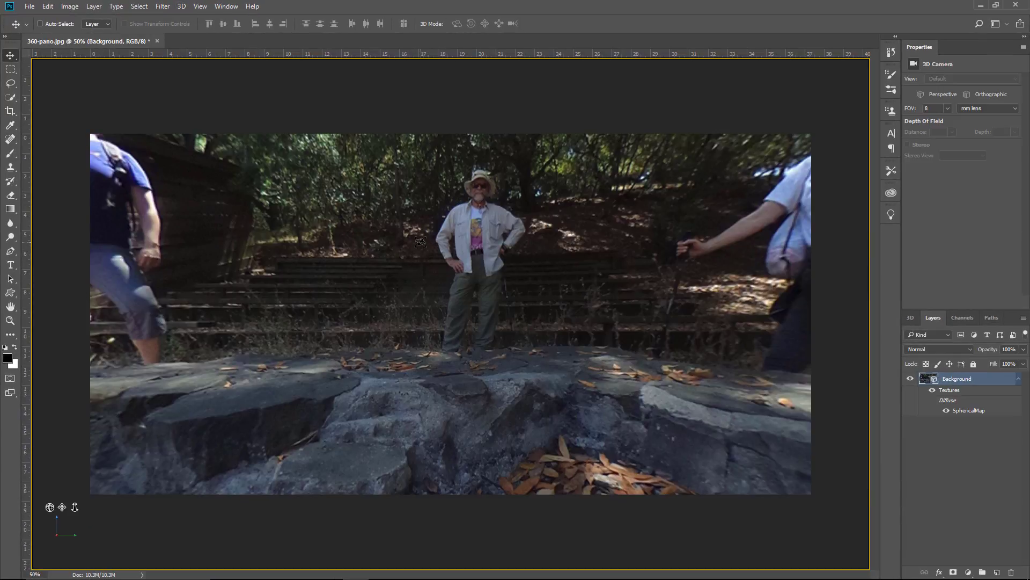
pyautogui.moveTo(299, 175)
pyautogui.mouseDown()
pyautogui.moveTo(454, 140)
pyautogui.moveTo(699, 181)
pyautogui.mouseUp()
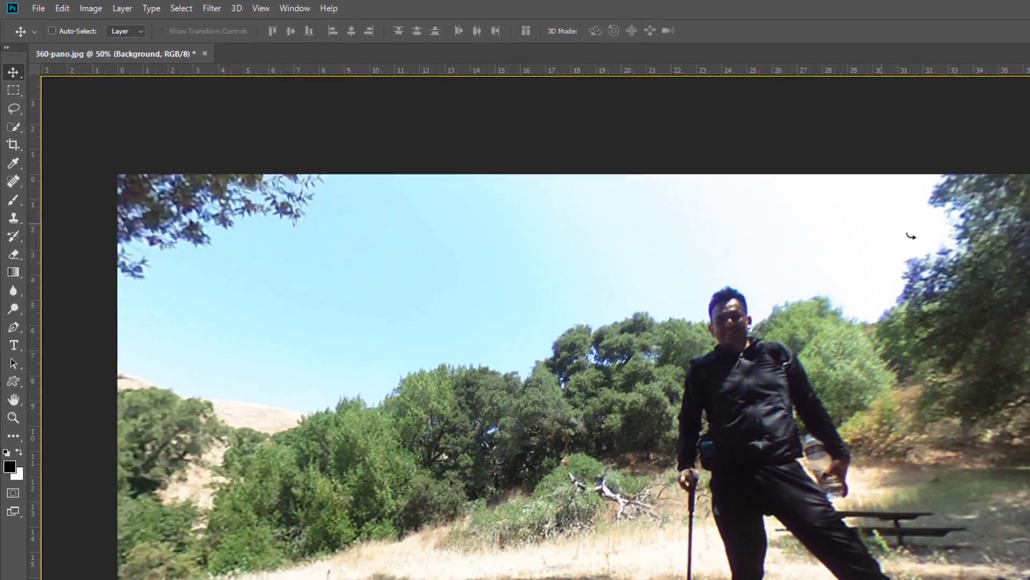
pyautogui.moveTo(910, 236); pyautogui.dragTo(842, 193)
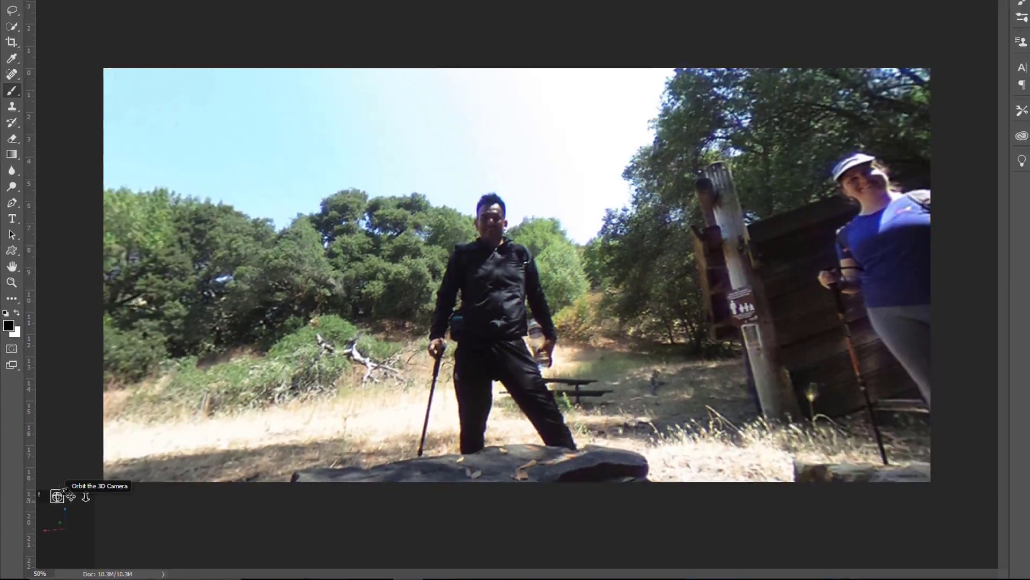
# Orbit the panorama past the canopy until the man in black behind the rock is centred
pyautogui.moveTo(174, 329)
pyautogui.mouseDown()
pyautogui.moveTo(94, 484)
pyautogui.moveTo(190, 513)
pyautogui.moveTo(63, 508)
pyautogui.moveTo(152, 512)
pyautogui.mouseUp()
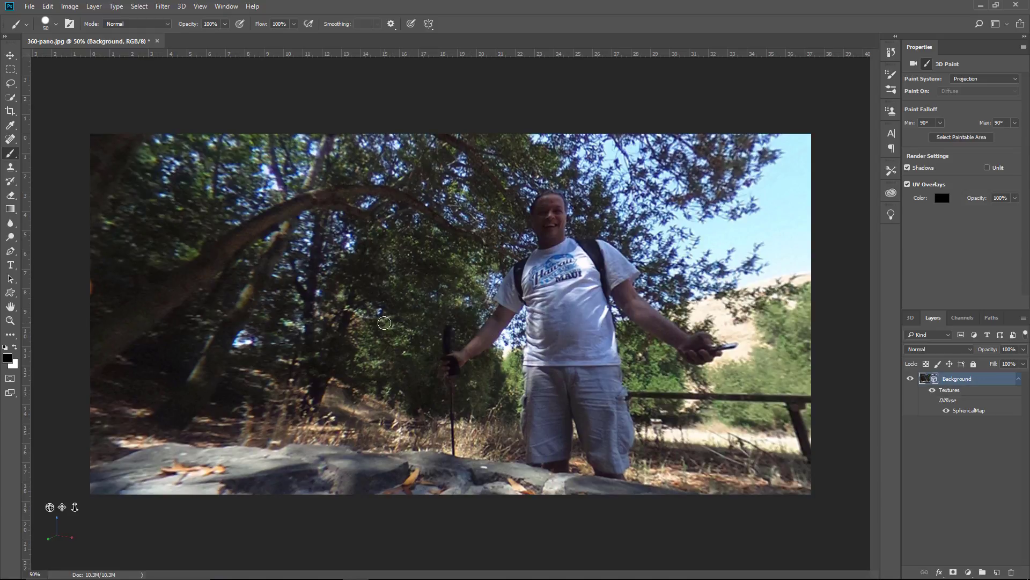
pyautogui.moveTo(50, 506); pyautogui.dragTo(0, 503)
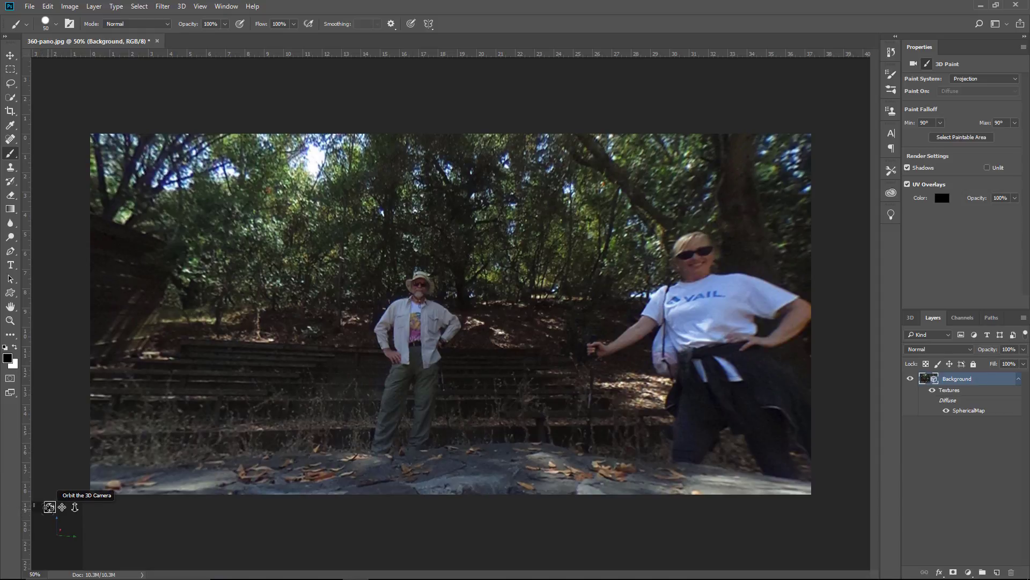
pyautogui.moveTo(49, 507); pyautogui.dragTo(19, 510)
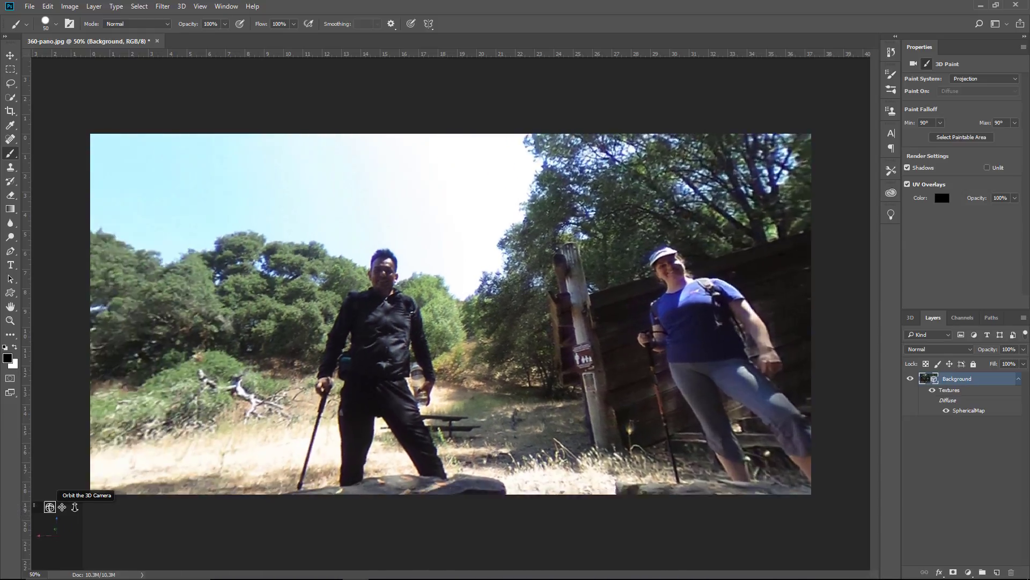
pyautogui.moveTo(19, 509); pyautogui.dragTo(1, 511)
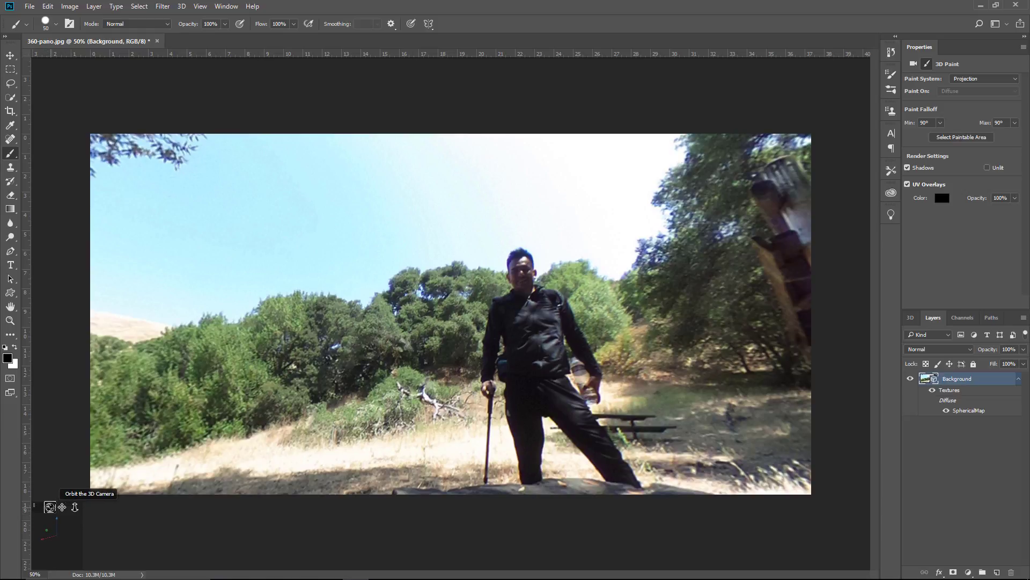
pyautogui.moveTo(50, 507); pyautogui.dragTo(52, 520)
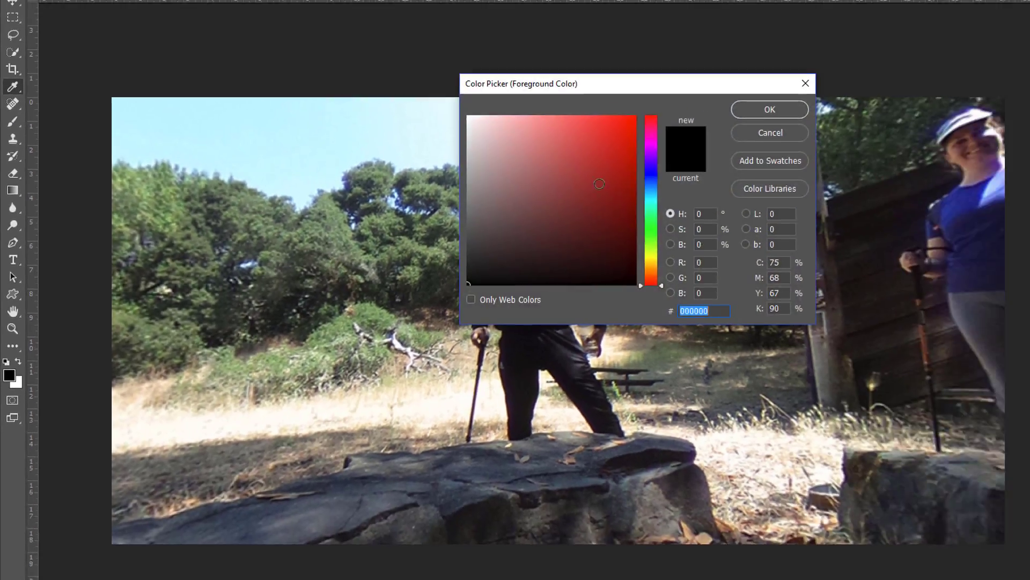
# Set the foreground colour to bright red and paint a stroke down the man's jacket
pyautogui.click(631, 121)
pyautogui.click(770, 109)
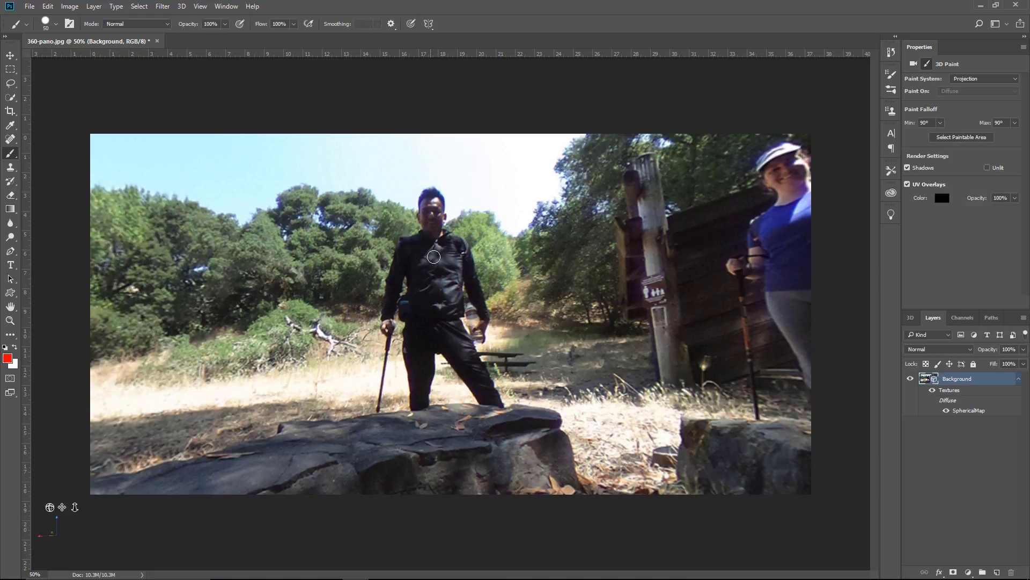
pyautogui.moveTo(434, 257); pyautogui.dragTo(441, 304)
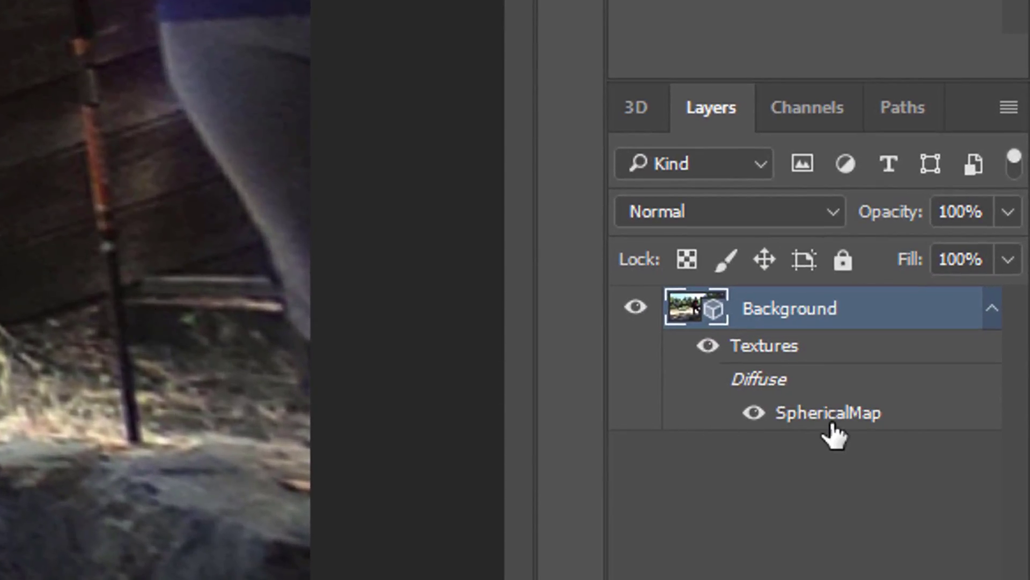
# Check the paint on the SphericalMap texture, save it, then paint red over both arms and shoulder
pyautogui.doubleClick(832, 424)
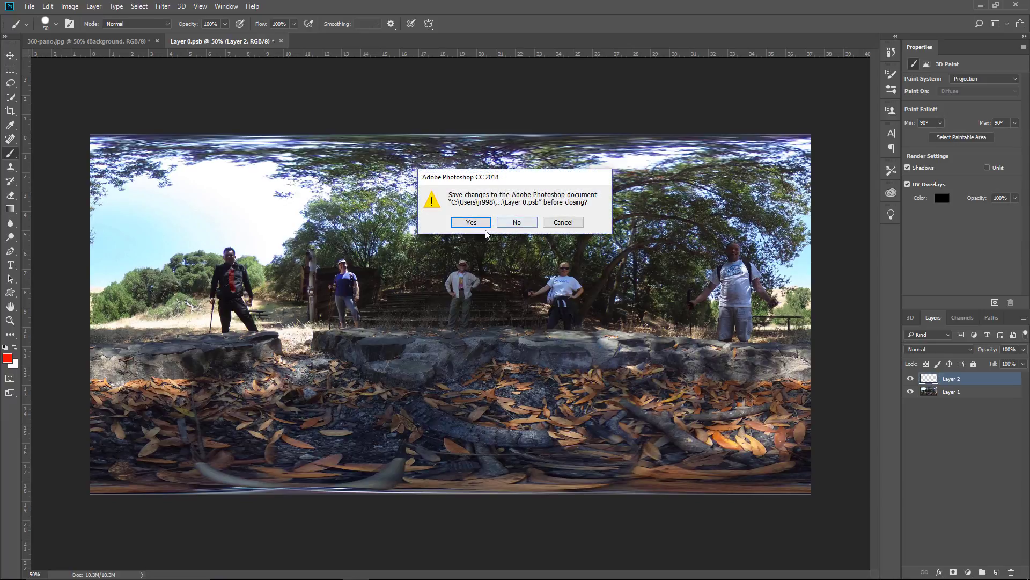
pyautogui.click(468, 222)
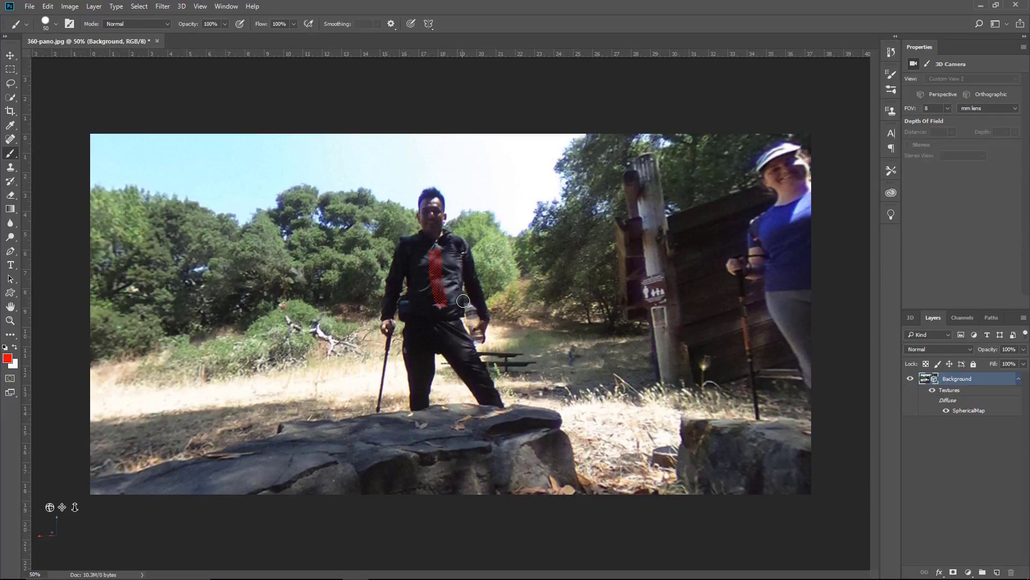
pyautogui.moveTo(402, 252); pyautogui.dragTo(386, 321)
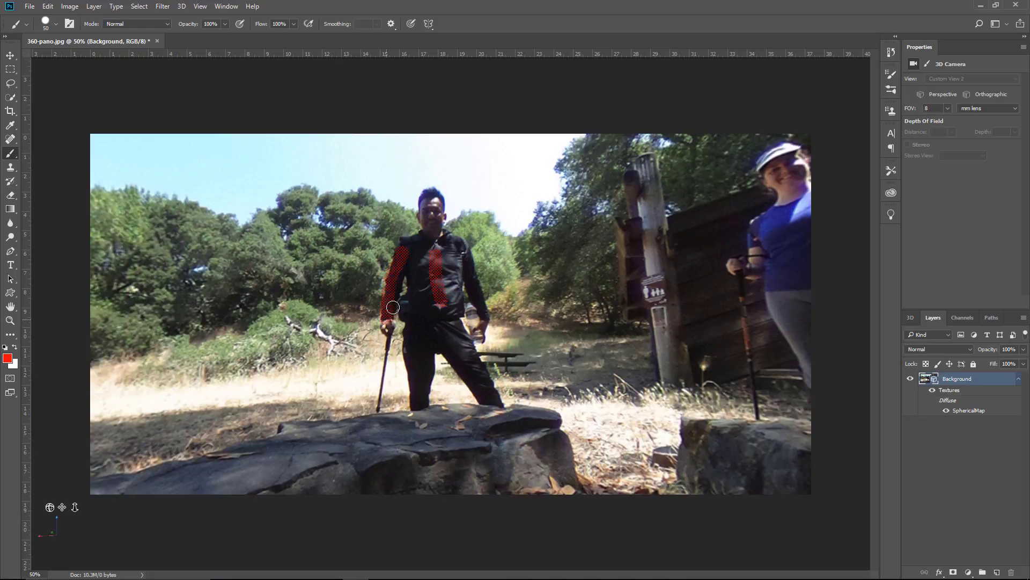
pyautogui.moveTo(462, 247); pyautogui.dragTo(486, 314)
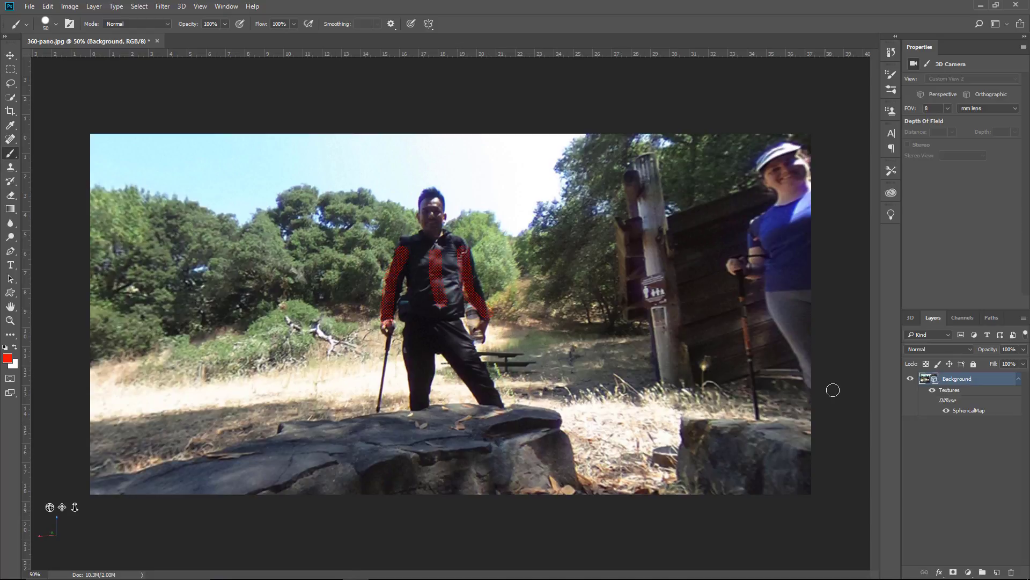
# Open the SphericalMap texture and toggle Layer 2's visibility to compare the red paint
pyautogui.doubleClick(973, 411)
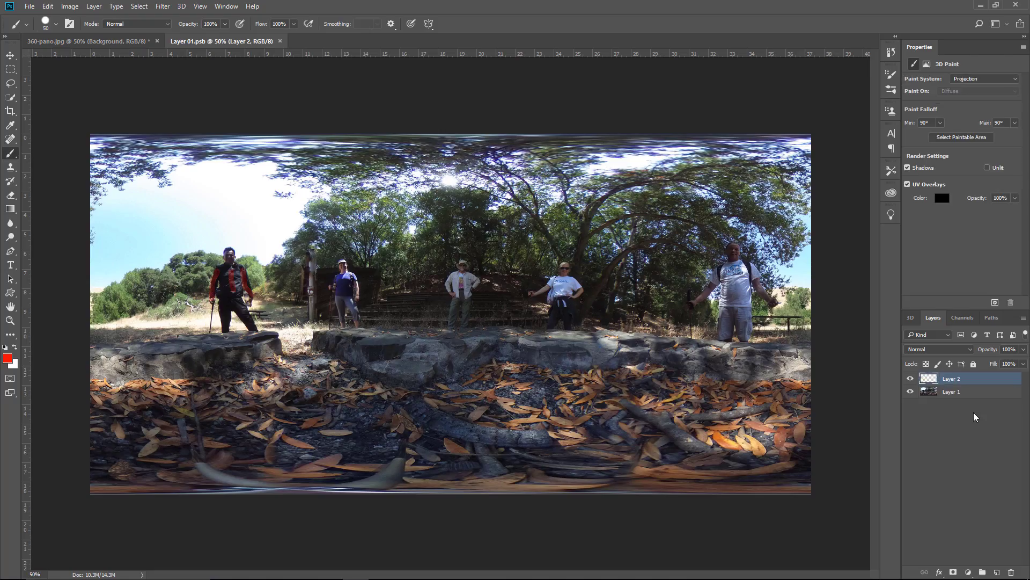
pyautogui.click(910, 379)
pyautogui.click(909, 380)
pyautogui.click(910, 380)
# Save the texture, add a new empty layer, and close it saving changes
pyautogui.hotkey('ctrl', 's')
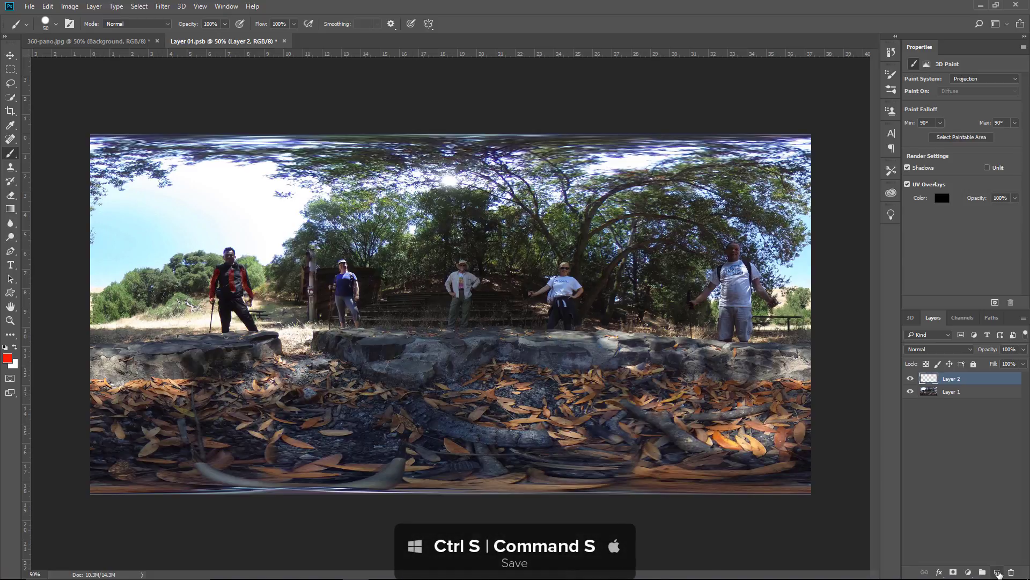
pyautogui.click(997, 572)
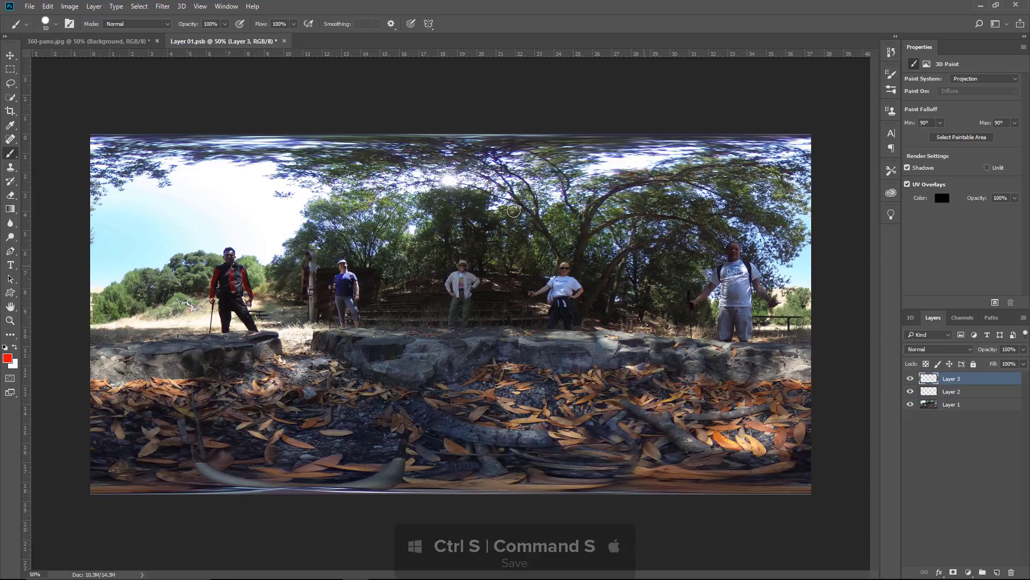
pyautogui.click(285, 42)
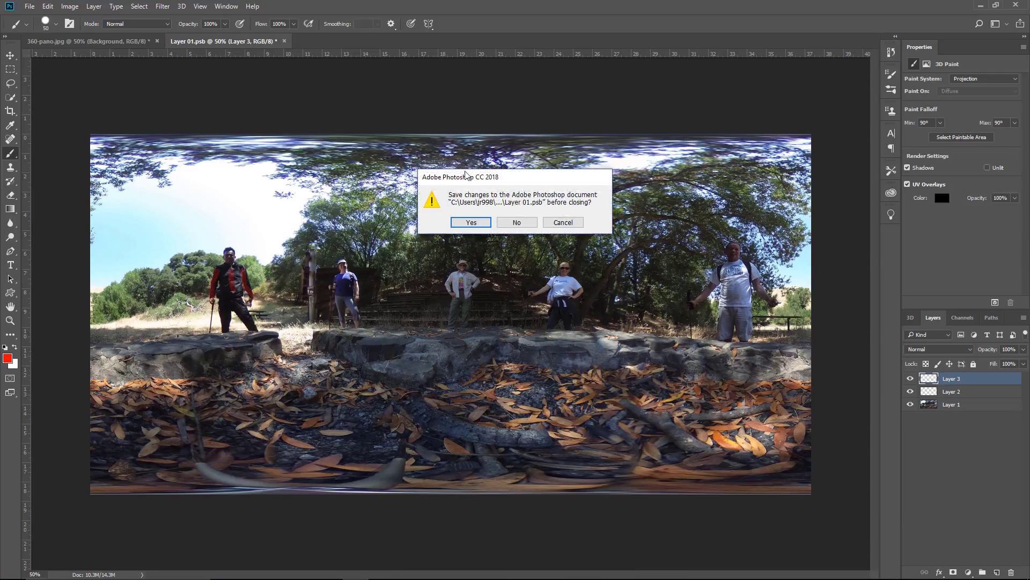
pyautogui.click(474, 223)
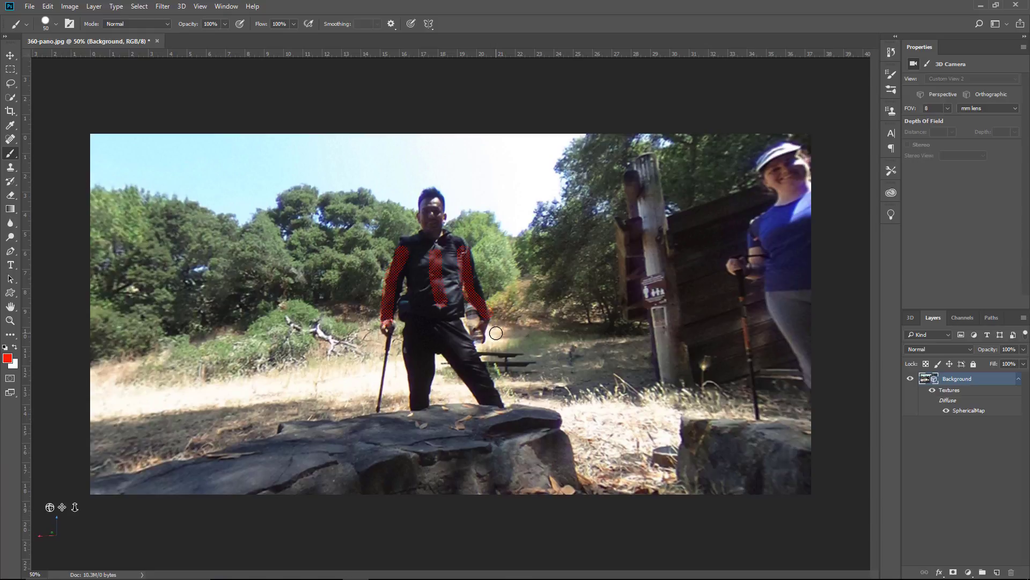
# Erase the walking stick beside the man with the Spot Healing Brush
pyautogui.click(10, 140)
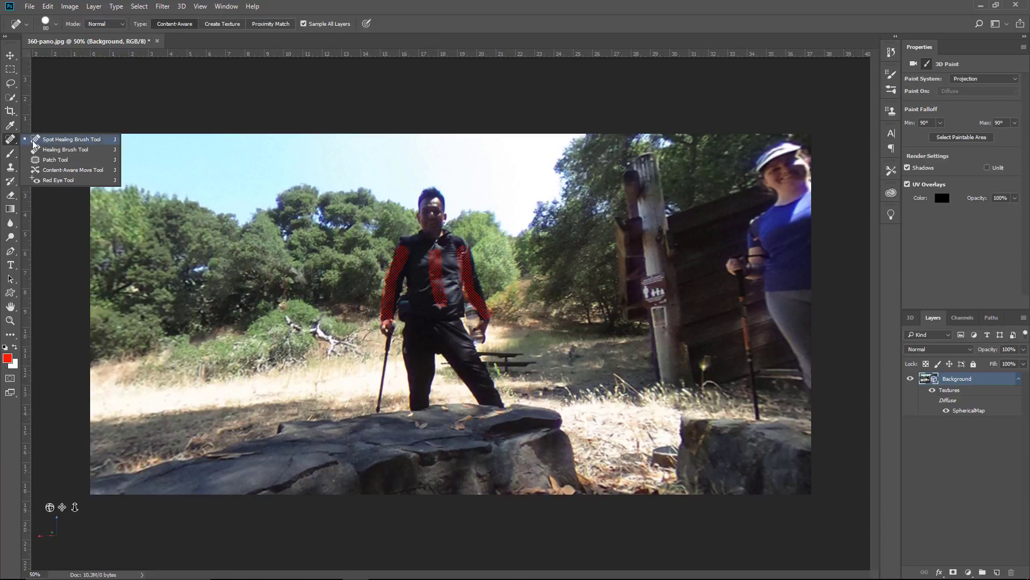
pyautogui.click(50, 141)
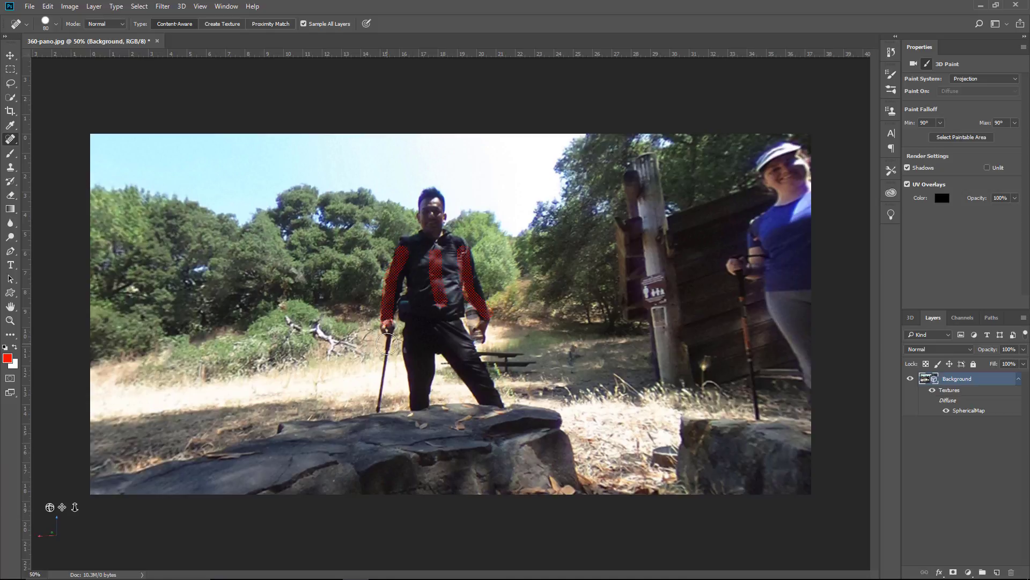
pyautogui.moveTo(385, 358); pyautogui.dragTo(379, 410)
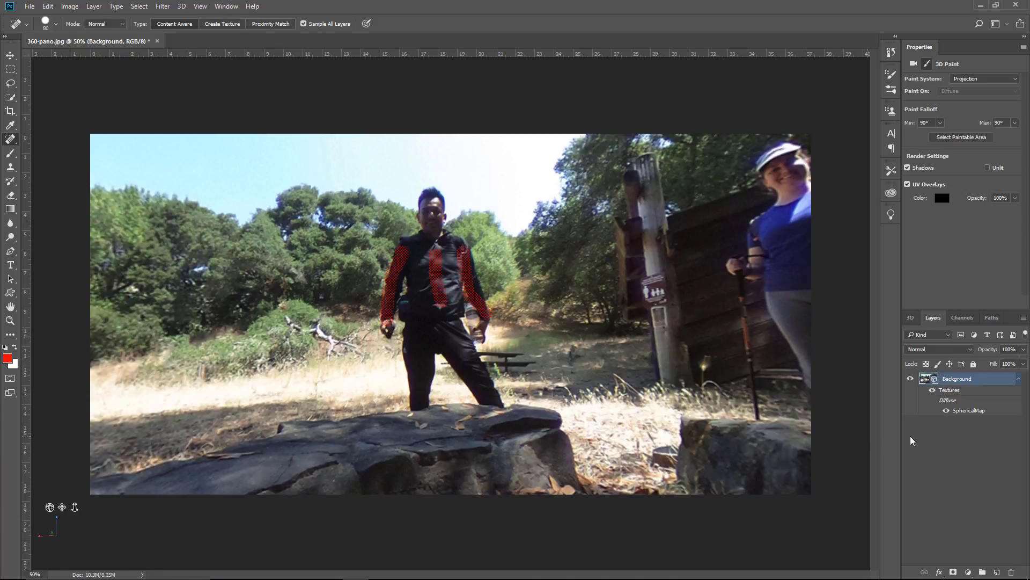
# Reopen the SphericalMap texture and toggle Layer 3's visibility to check its effect
pyautogui.doubleClick(969, 412)
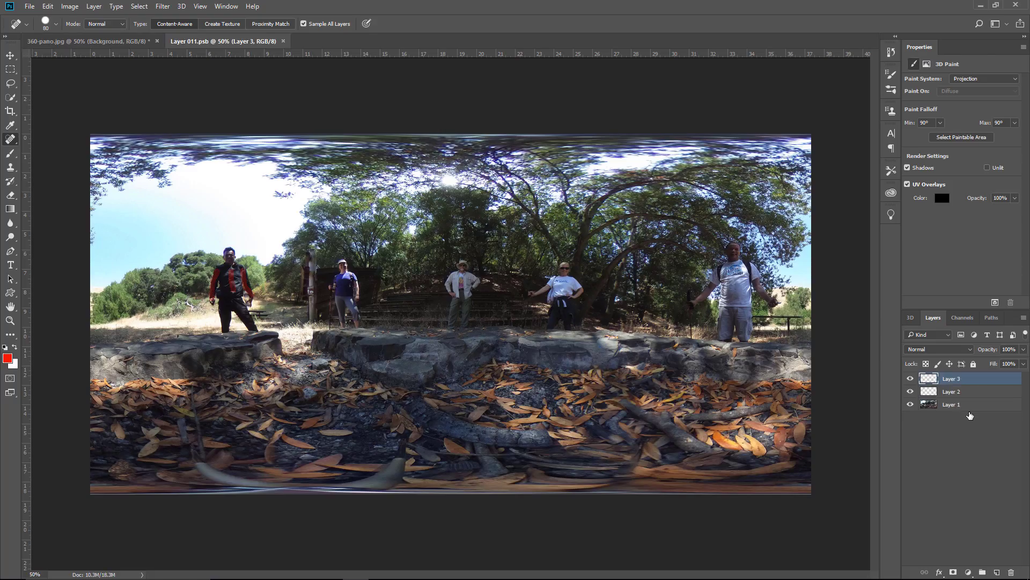
pyautogui.click(910, 379)
pyautogui.click(911, 379)
# Add a Curves layer bent into a strong-contrast S-curve, then save and close the texture
pyautogui.click(968, 572)
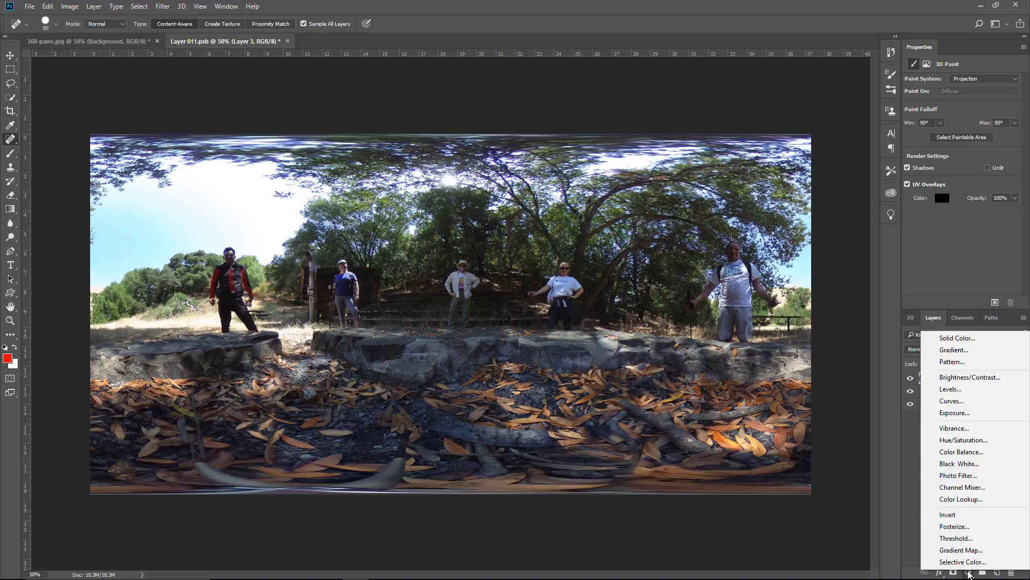
pyautogui.click(980, 401)
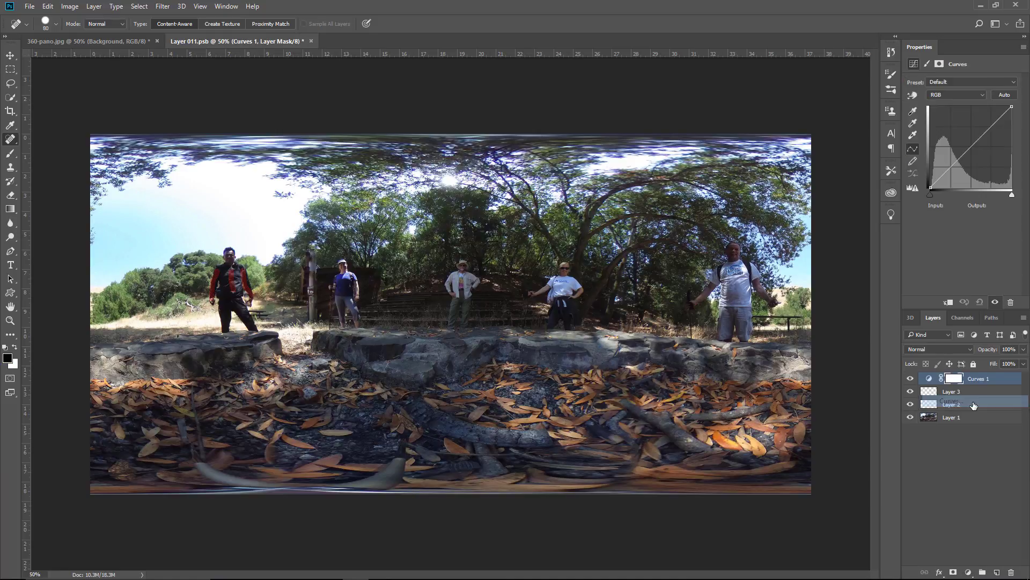
pyautogui.click(953, 178)
pyautogui.moveTo(973, 145); pyautogui.dragTo(973, 133)
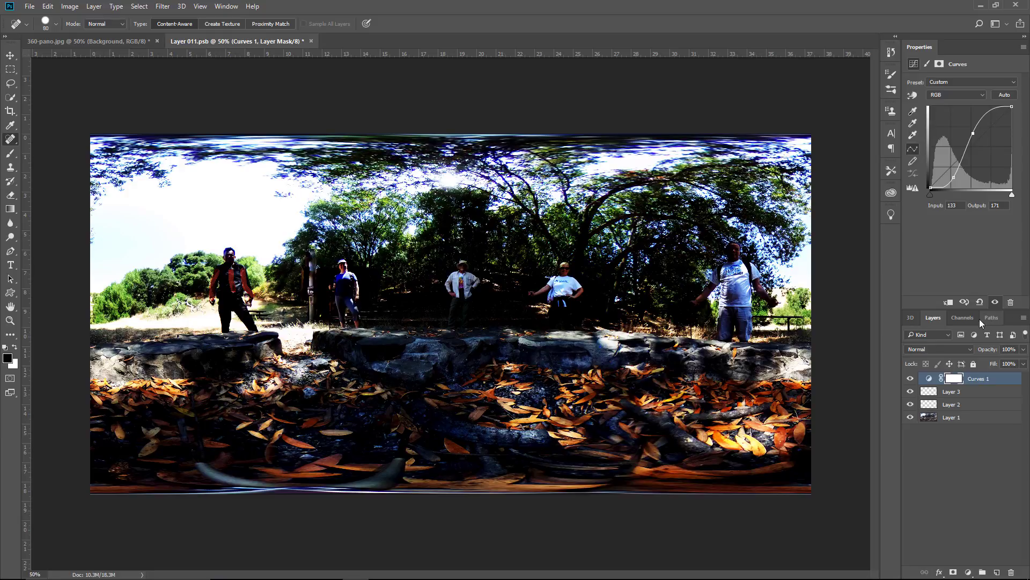
pyautogui.hotkey('ctrl', 's')
pyautogui.click(471, 224)
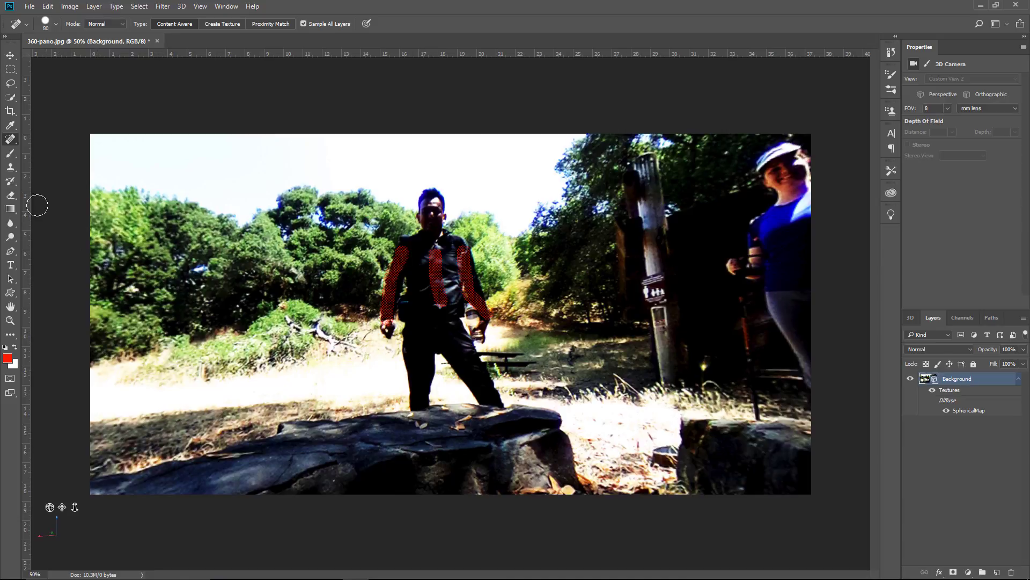
# Open the flat panorama texture from a brush click and add empty Layer 4 above Curves 1
pyautogui.click(10, 153)
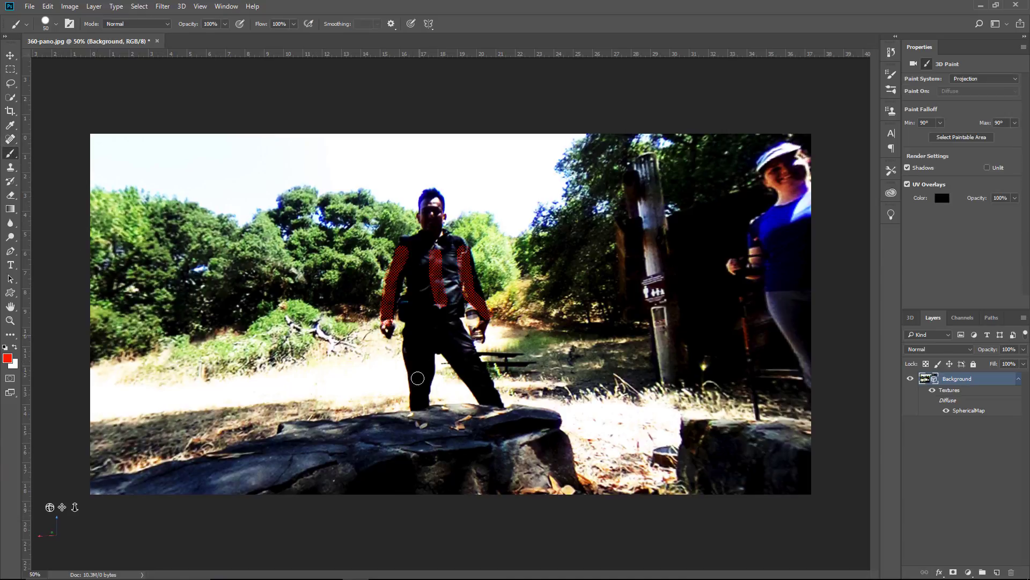
pyautogui.click(418, 401)
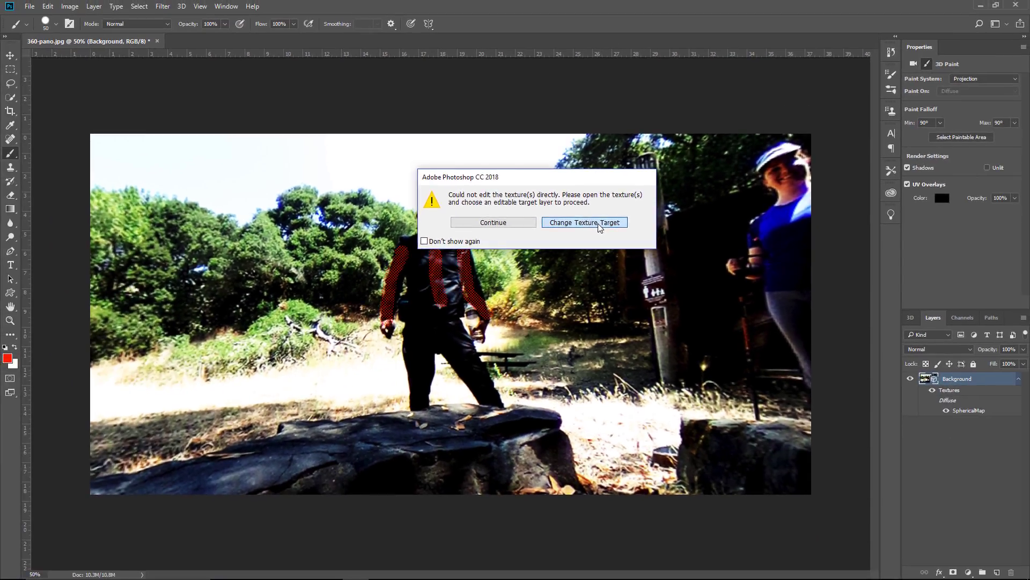
pyautogui.click(598, 223)
pyautogui.click(997, 571)
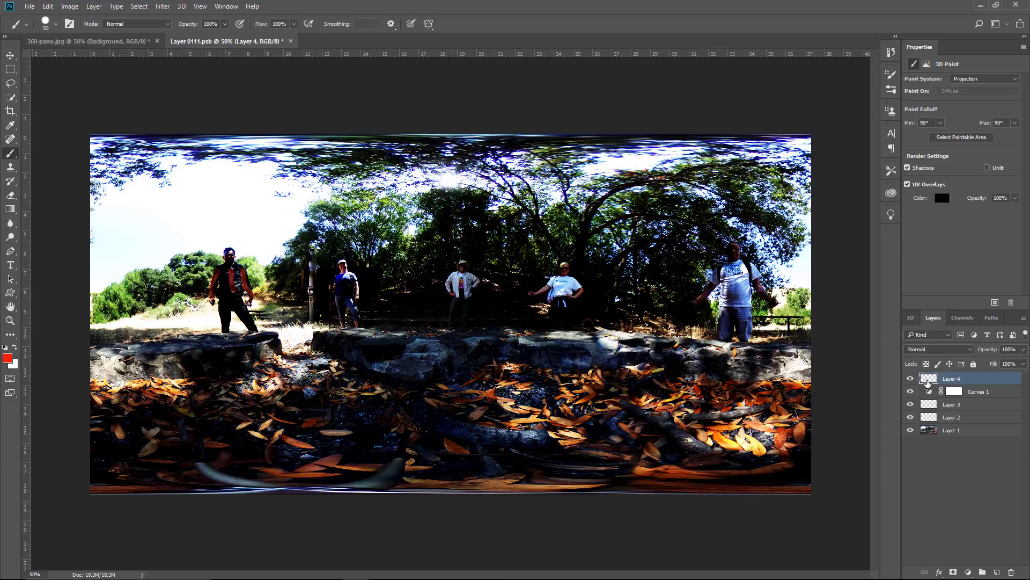
# Save and close the texture, then paint red stripes down both of the man's trouser legs
pyautogui.click(291, 40)
pyautogui.click(470, 226)
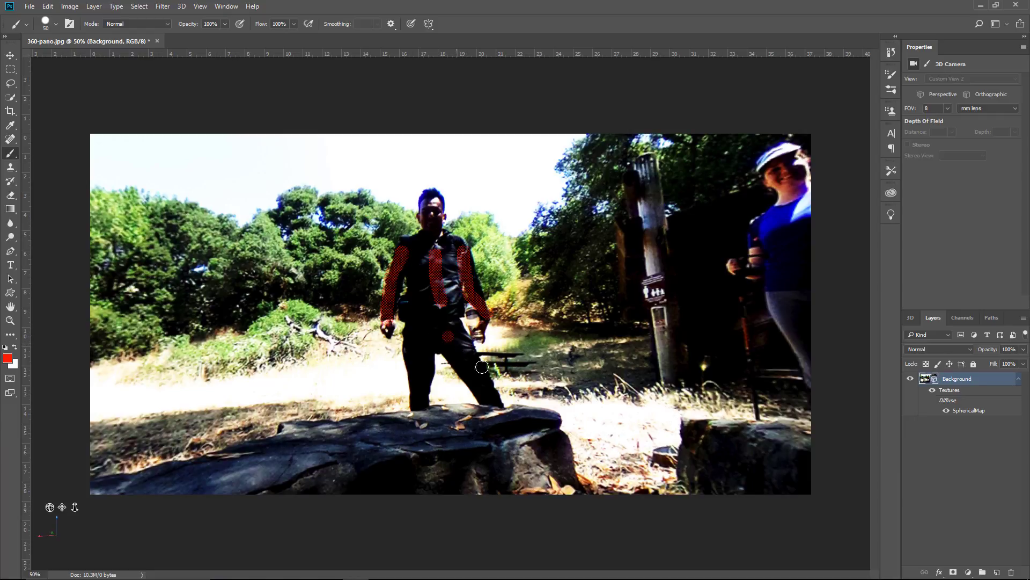
pyautogui.moveTo(445, 333); pyautogui.dragTo(496, 400)
pyautogui.moveTo(419, 347); pyautogui.dragTo(420, 403)
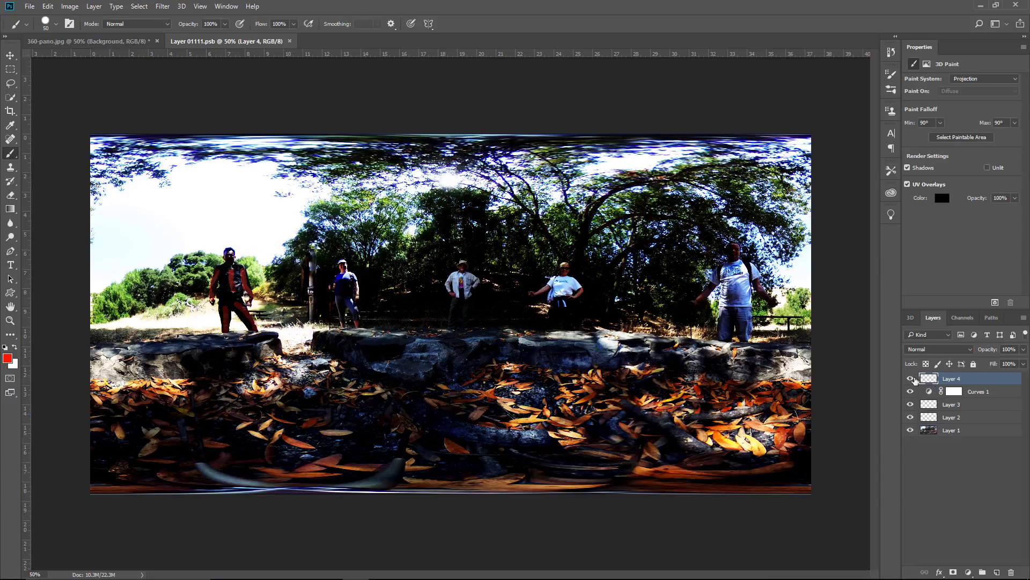
pyautogui.click(911, 379)
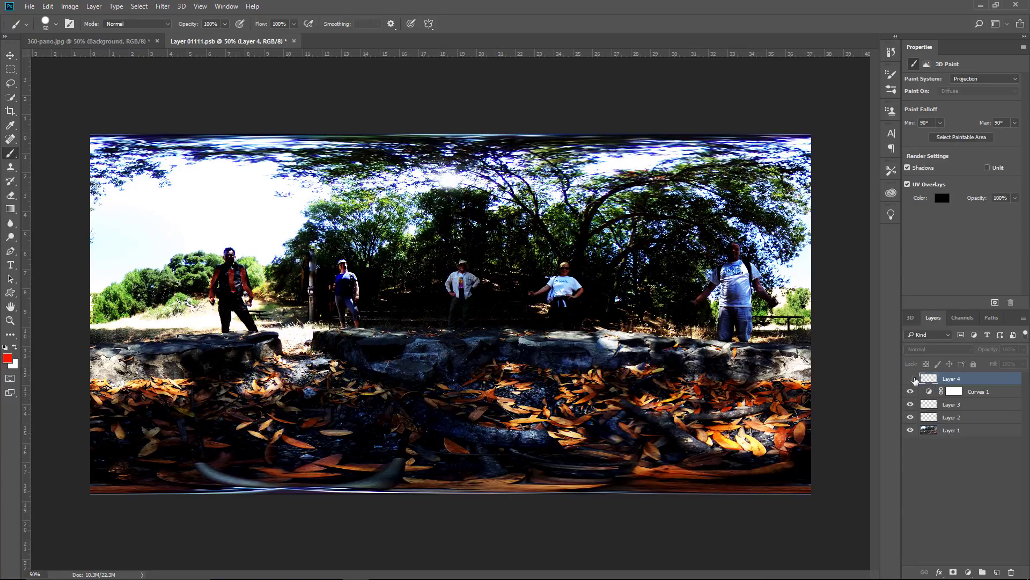
pyautogui.click(911, 378)
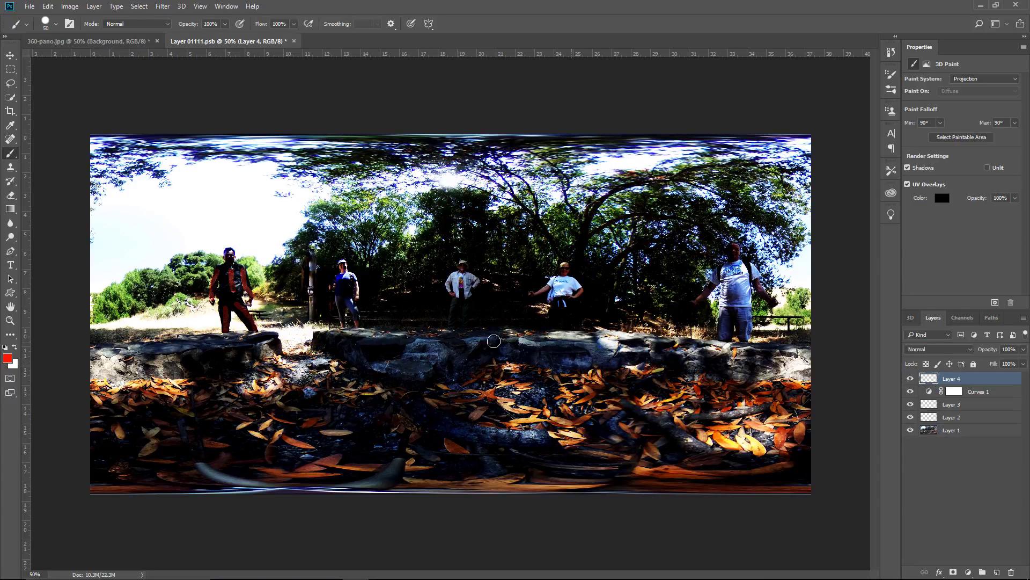
# Zoom to 300% on the man, then paint a test stroke over the trees and undo it
pyautogui.click(10, 320)
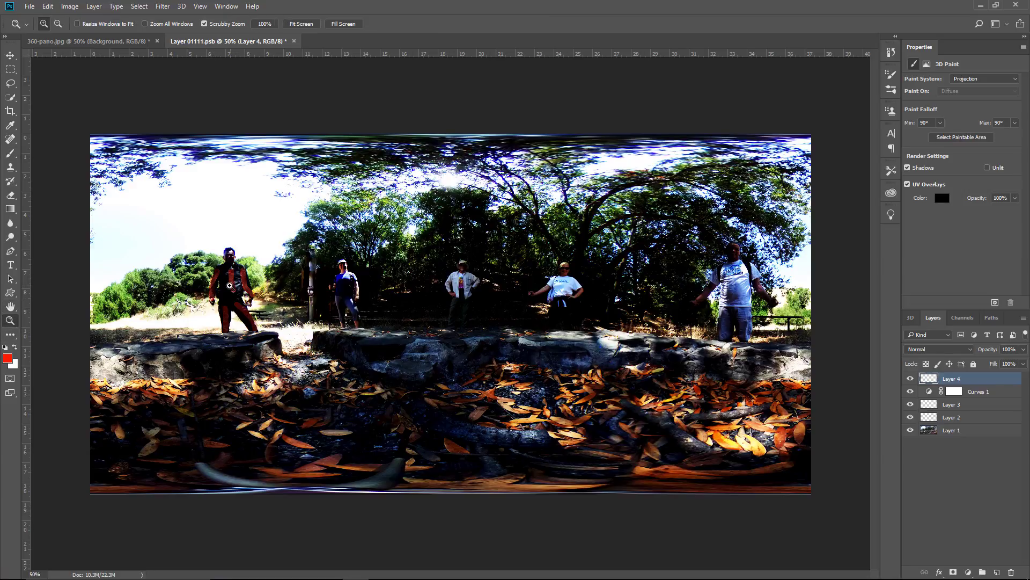
pyautogui.moveTo(253, 299); pyautogui.dragTo(258, 297)
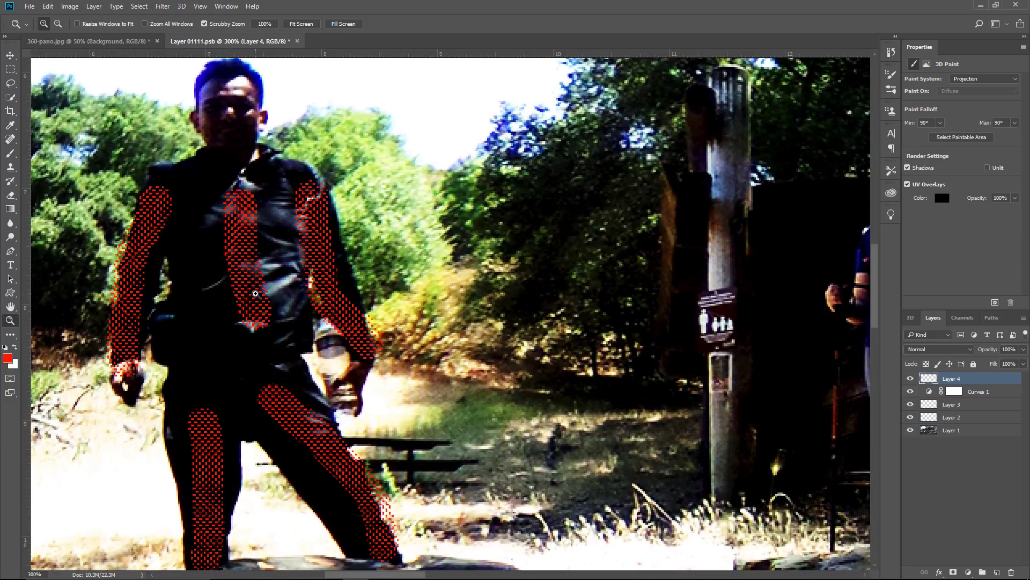
pyautogui.click(11, 153)
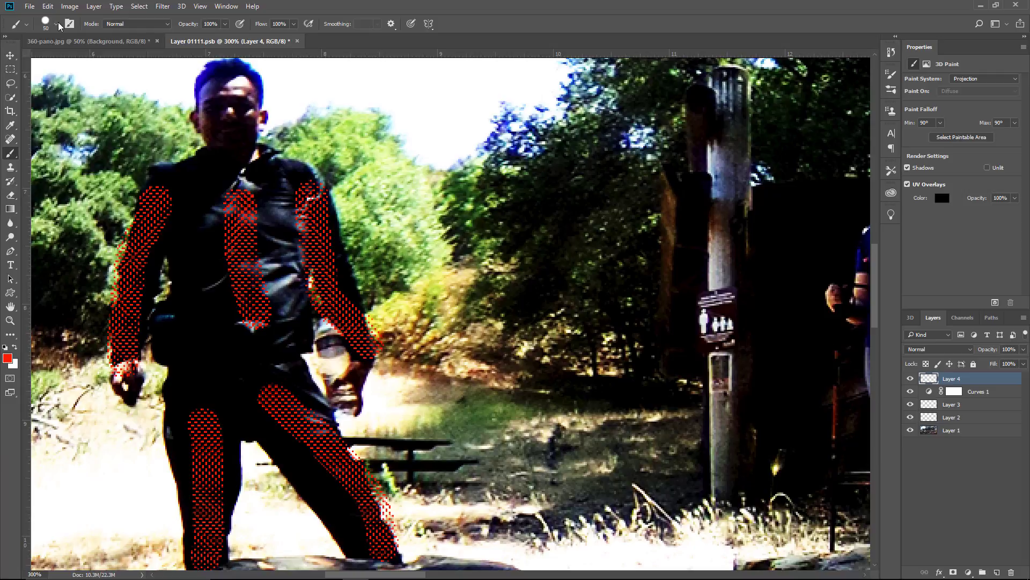
pyautogui.click(57, 23)
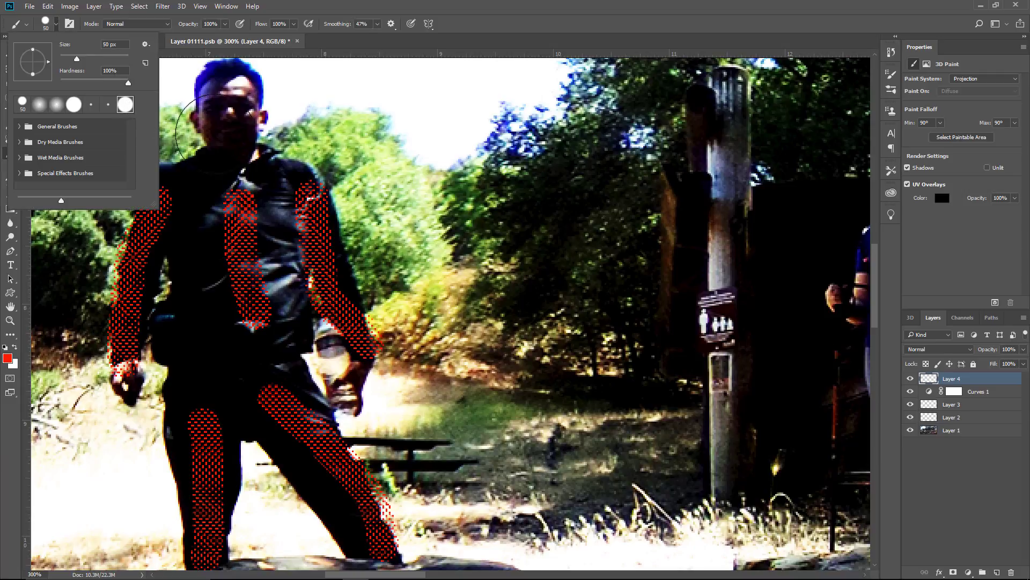
pyautogui.moveTo(462, 257); pyautogui.dragTo(486, 300)
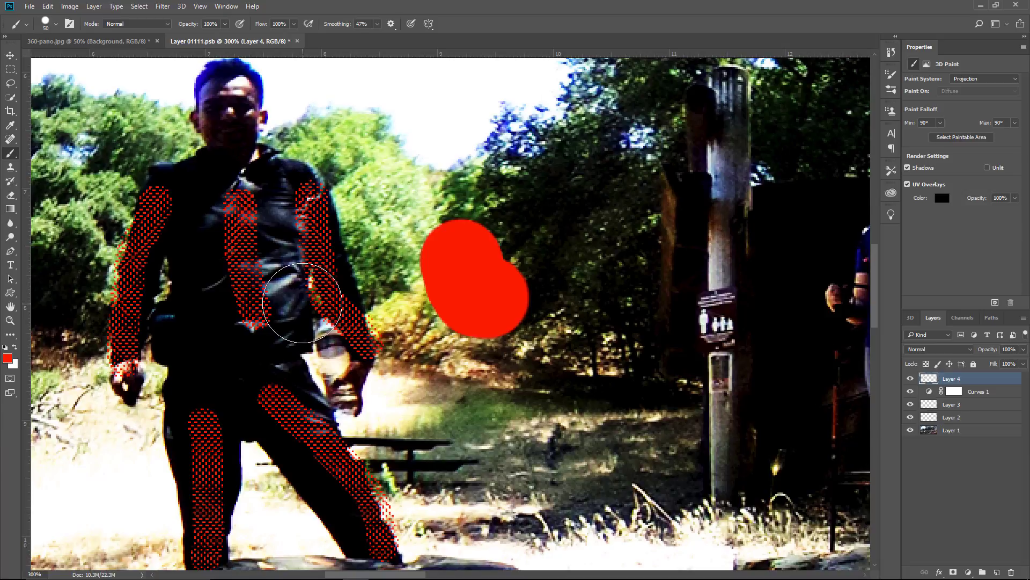
pyautogui.hotkey('ctrl', 'z')
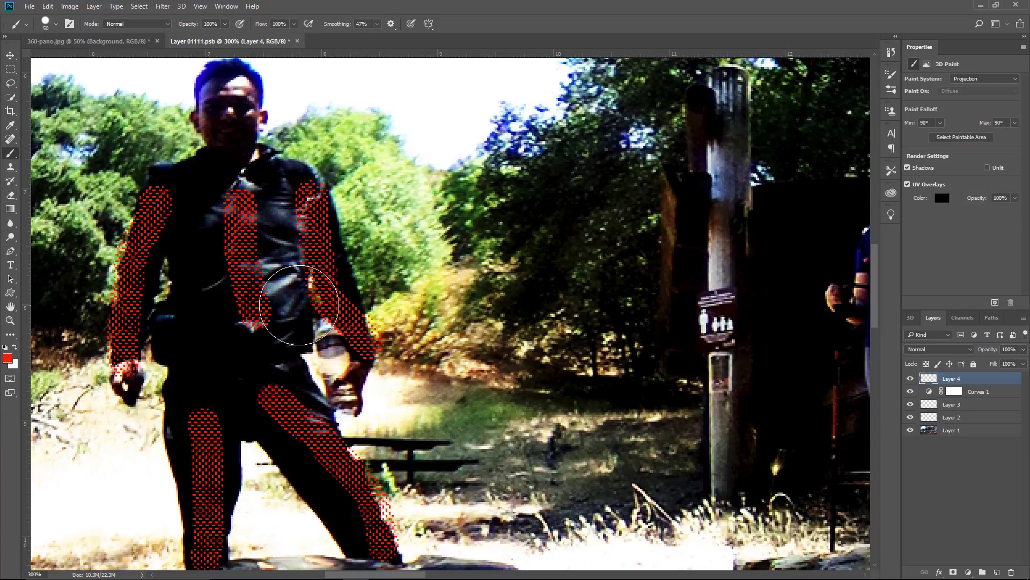
# Fit the panorama, add empty Layer 5, and move Curves 1's lower point to Input 70 / Output 37
pyautogui.doubleClick(10, 306)
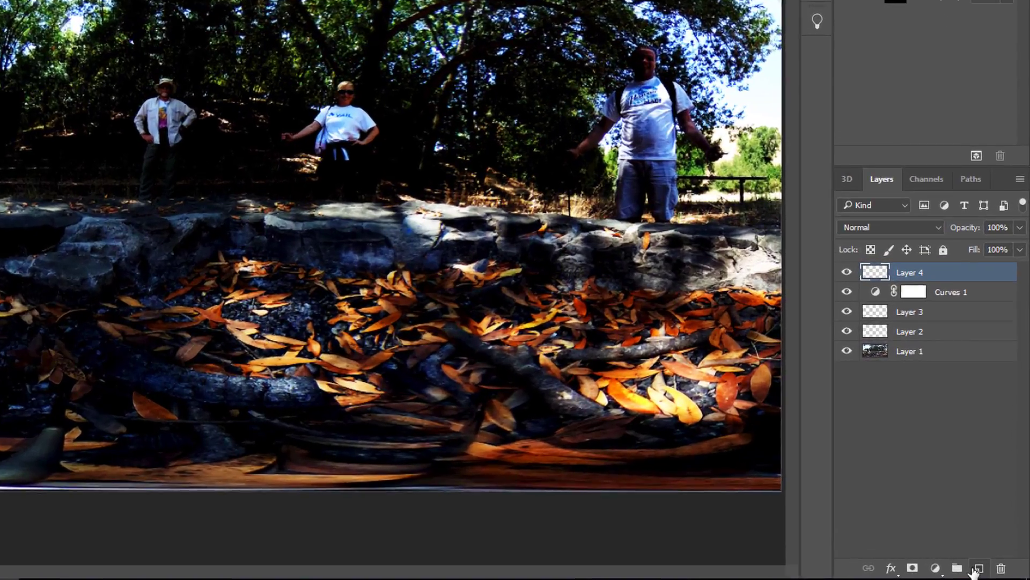
pyautogui.click(977, 569)
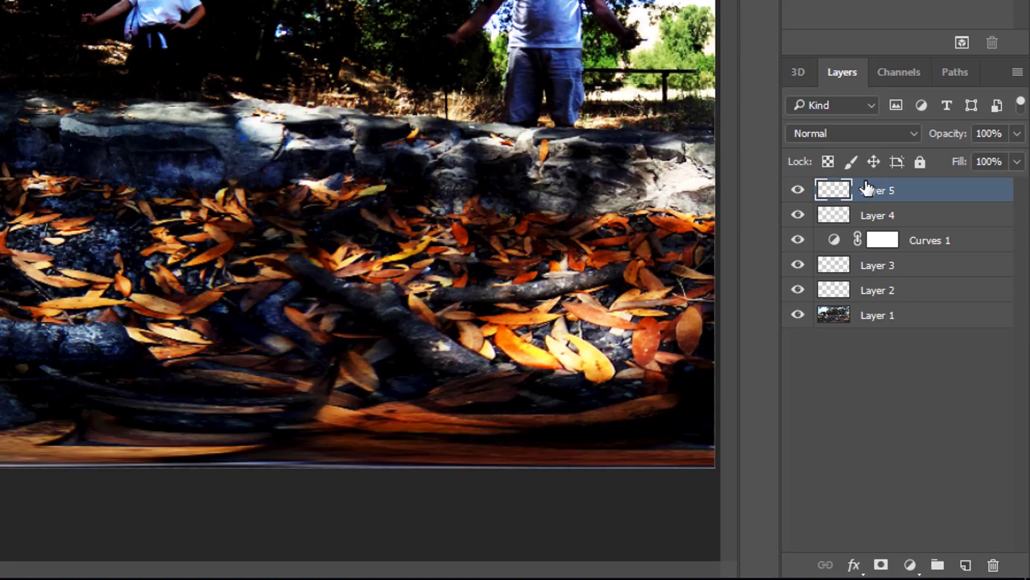
pyautogui.click(951, 247)
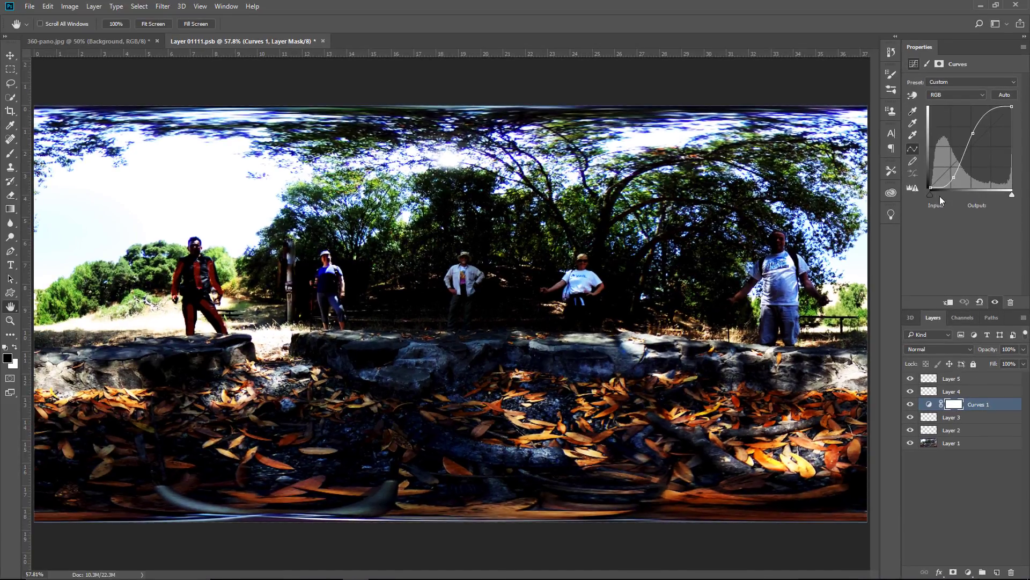
pyautogui.moveTo(957, 177); pyautogui.dragTo(952, 176)
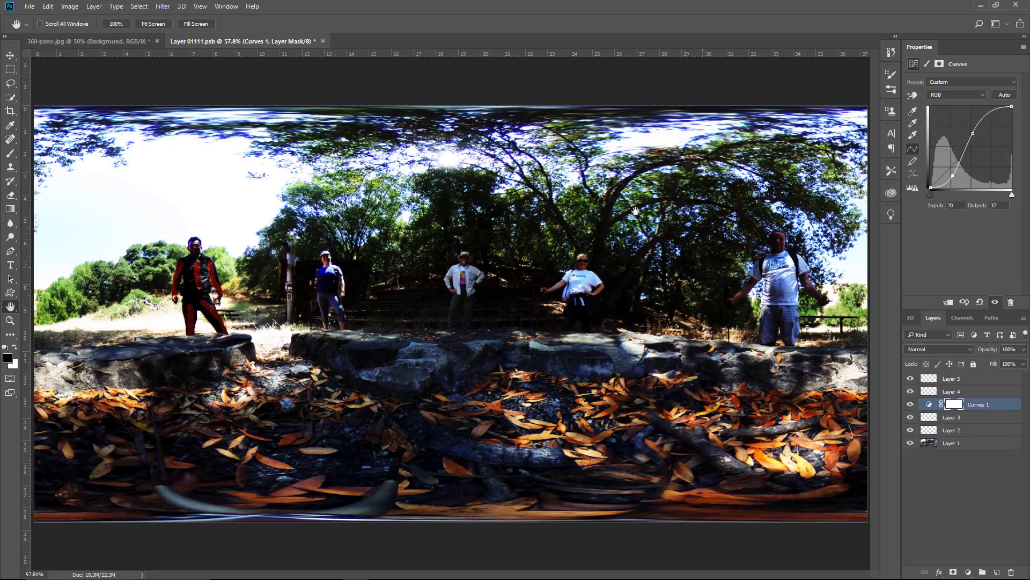
# Save and close the texture, reopen it for editing, and select Layer 5
pyautogui.click(324, 42)
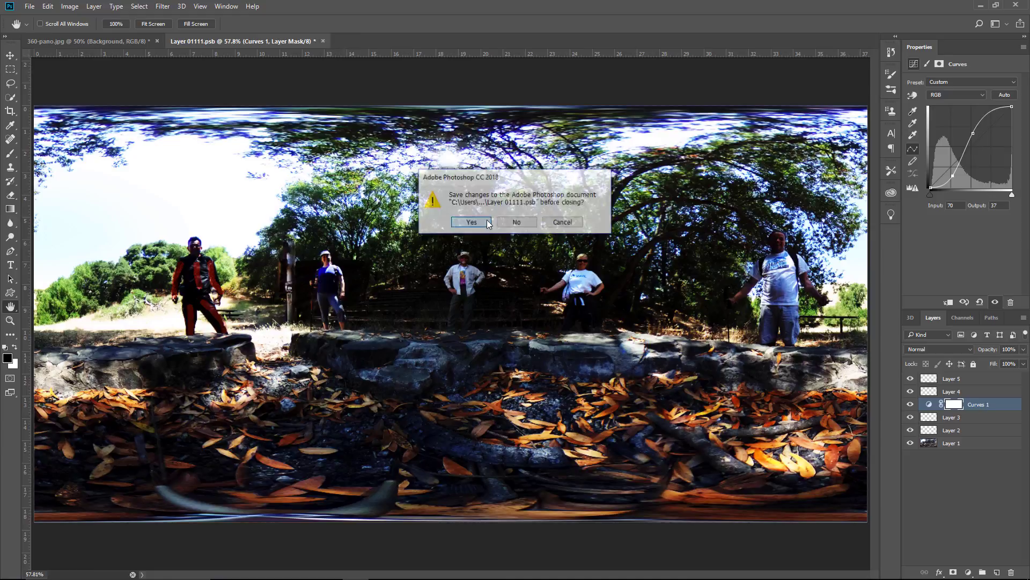
pyautogui.click(493, 222)
pyautogui.press('b')
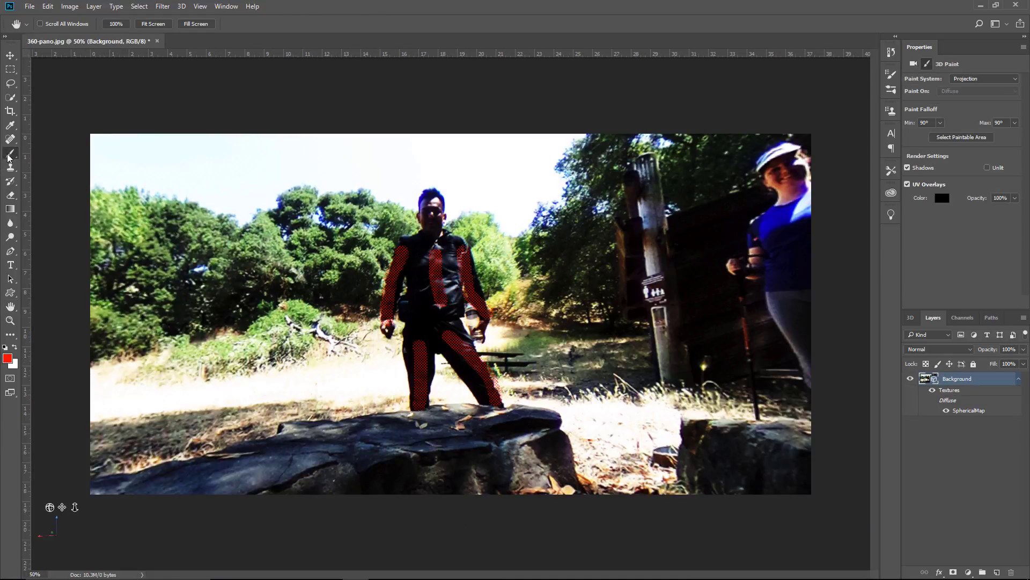
pyautogui.click(431, 209)
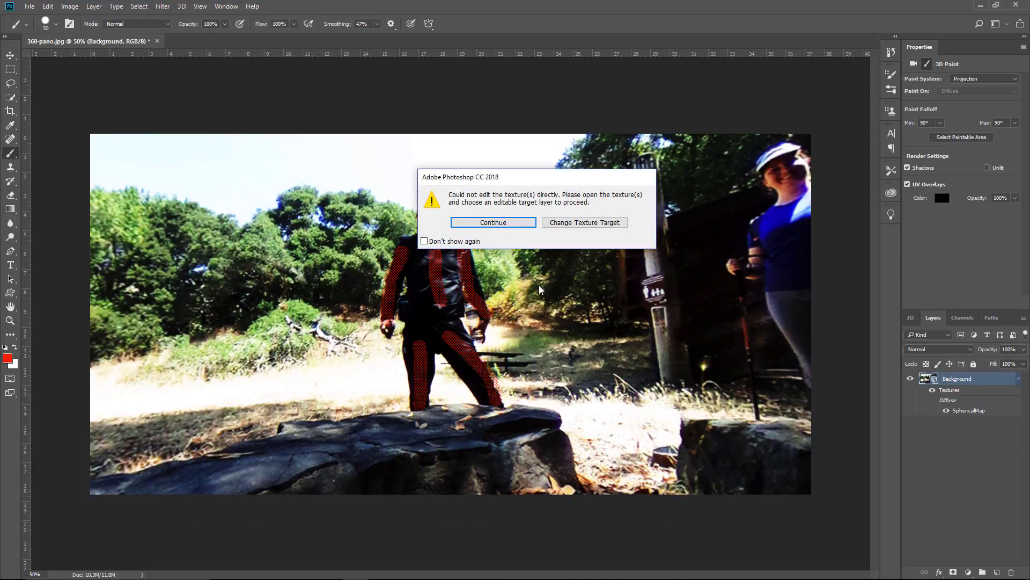
pyautogui.click(589, 225)
pyautogui.click(590, 224)
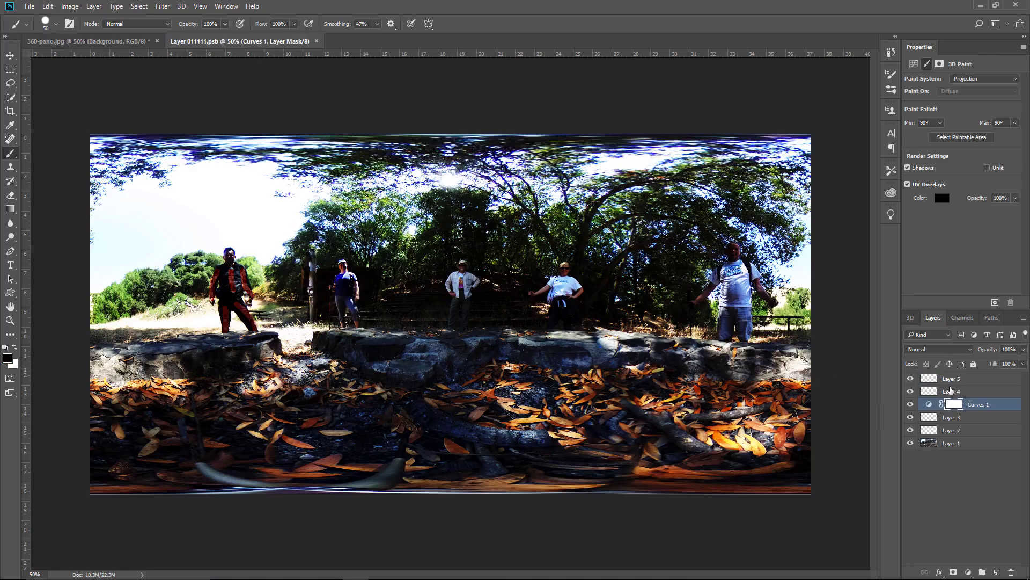
pyautogui.click(950, 381)
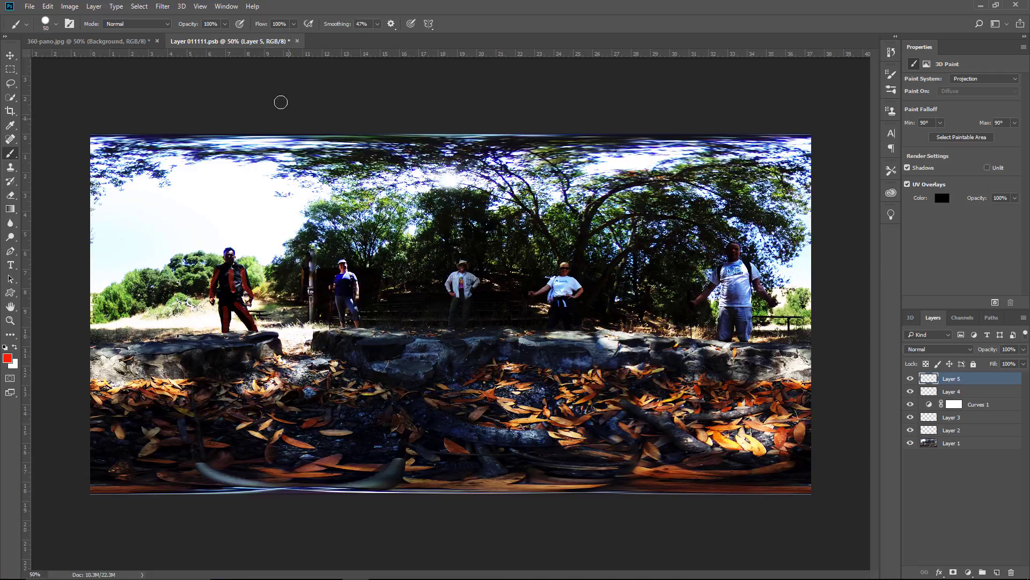
# Save the texture, paint a red stroke beside the hiker, and reopen SphericalMap to check Layer 5
pyautogui.click(296, 41)
pyautogui.click(474, 220)
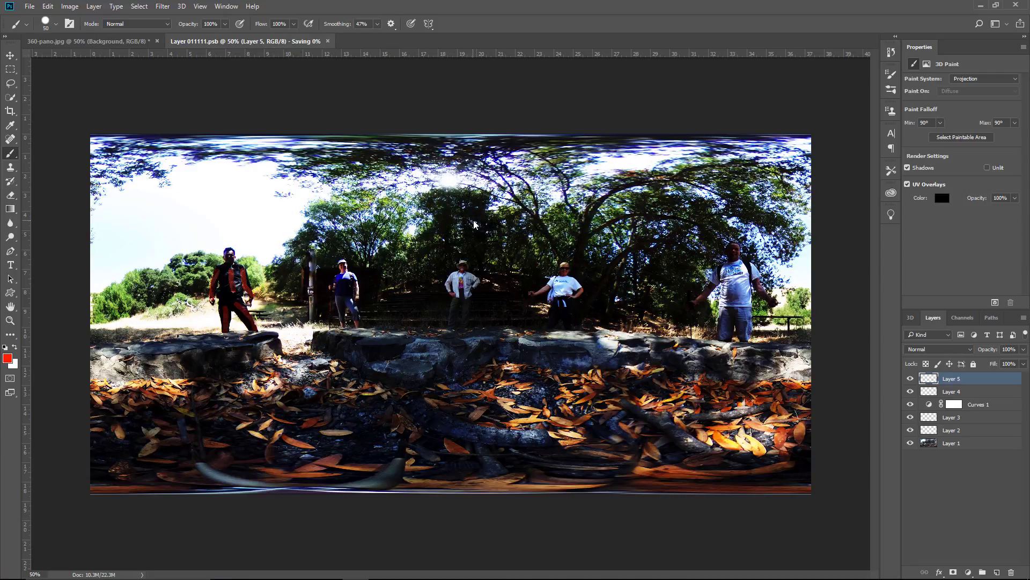
pyautogui.moveTo(505, 307); pyautogui.dragTo(553, 367)
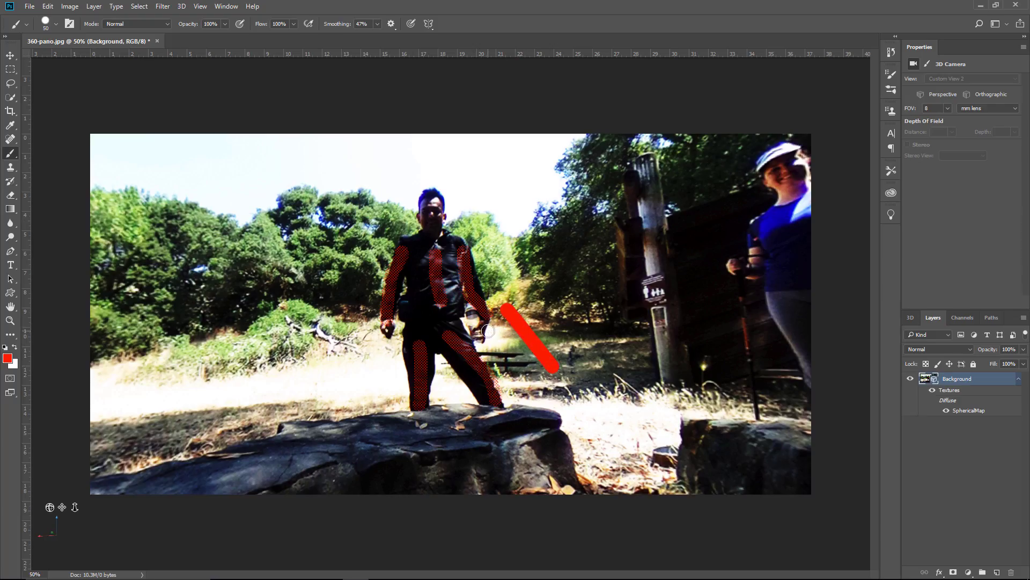
pyautogui.doubleClick(965, 411)
pyautogui.click(910, 378)
pyautogui.click(910, 379)
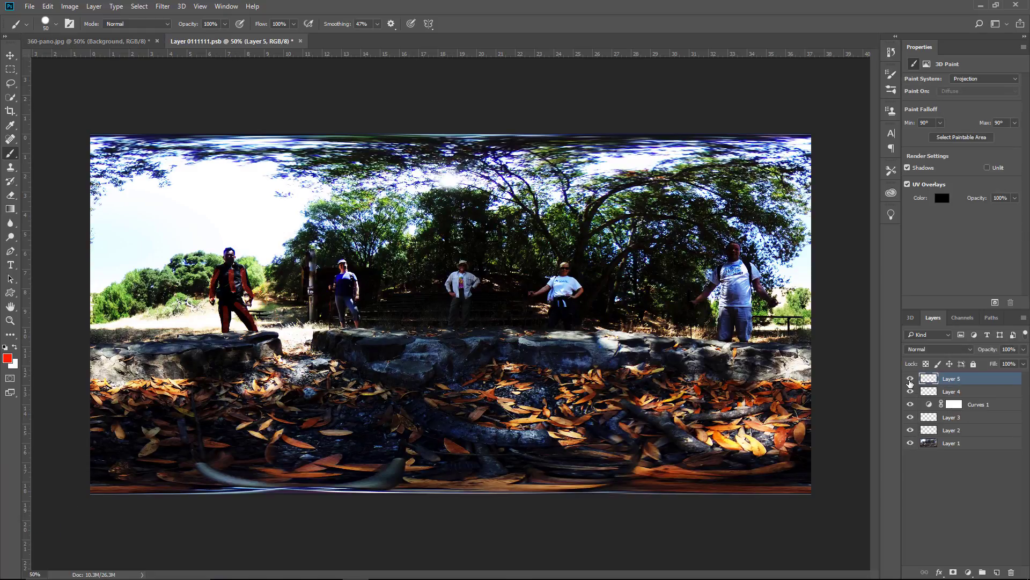
pyautogui.click(911, 378)
pyautogui.click(910, 379)
# Delete Layers 2–5 and convert Layer 1 to a Smart Object
pyautogui.keyDown('shift'); pyautogui.click(949, 430); pyautogui.keyUp('shift')
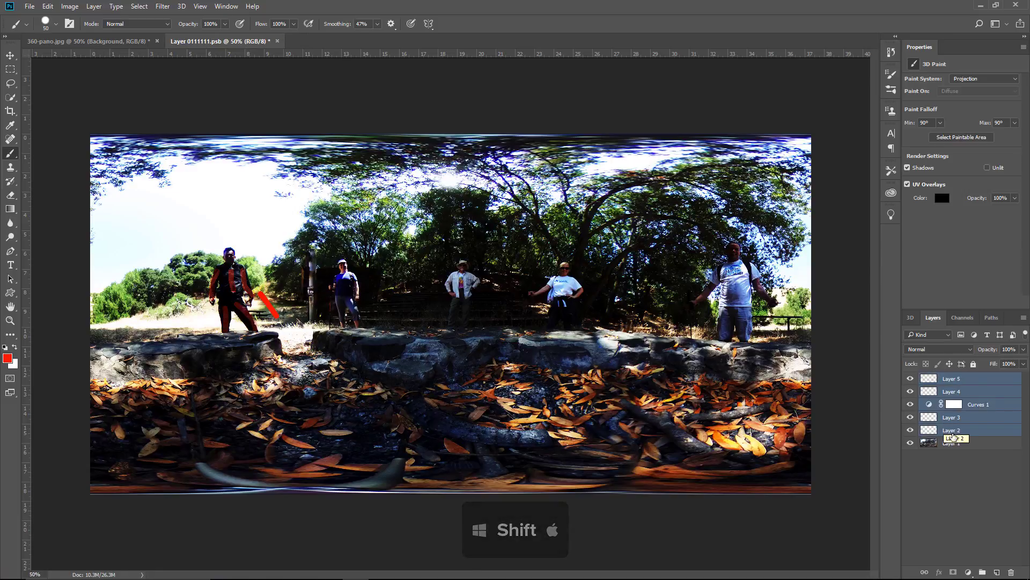
pyautogui.press('BackSpace')
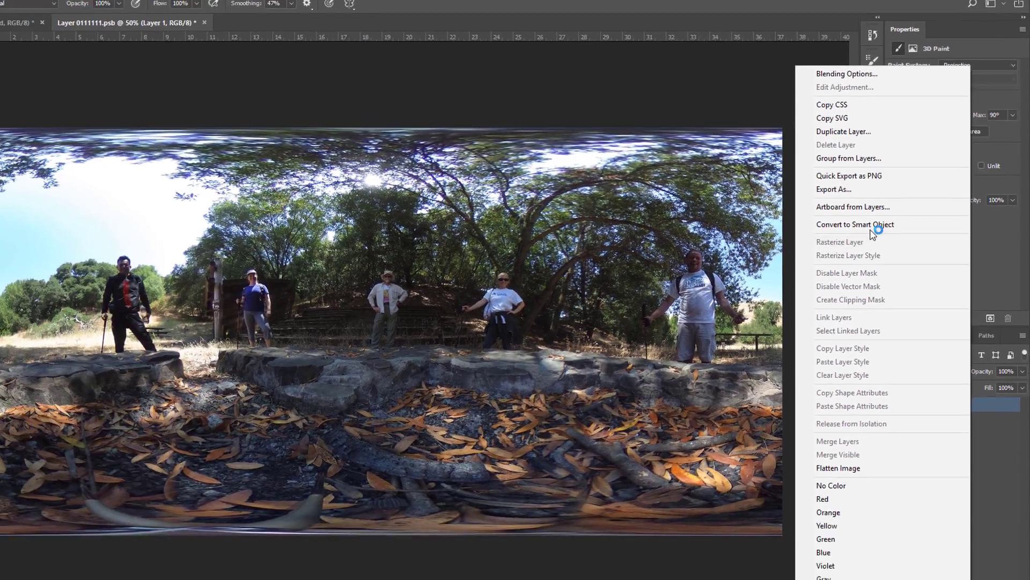
pyautogui.click(872, 226)
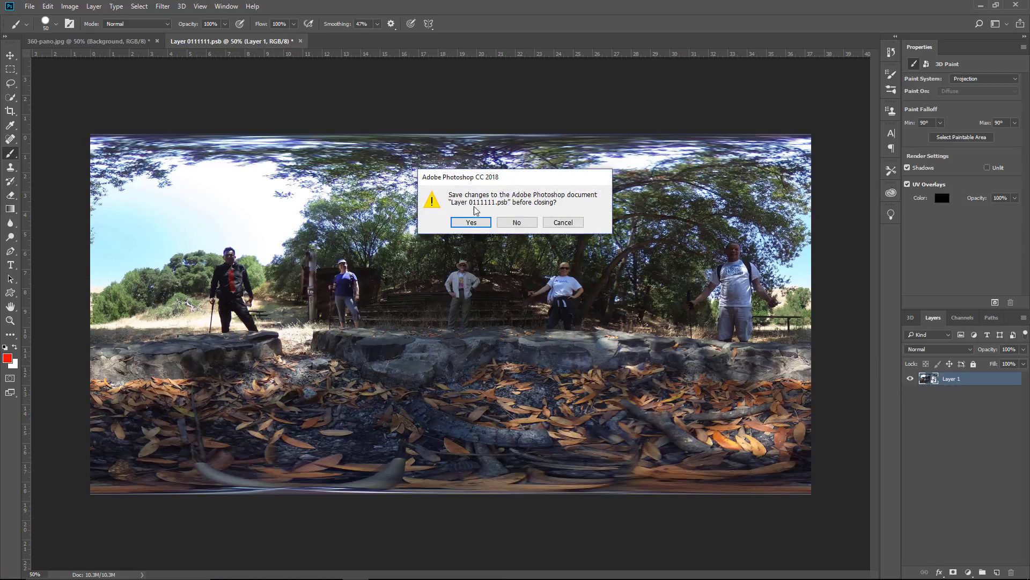
# Save the texture, then reopen it via Change Texture Target
pyautogui.click(475, 222)
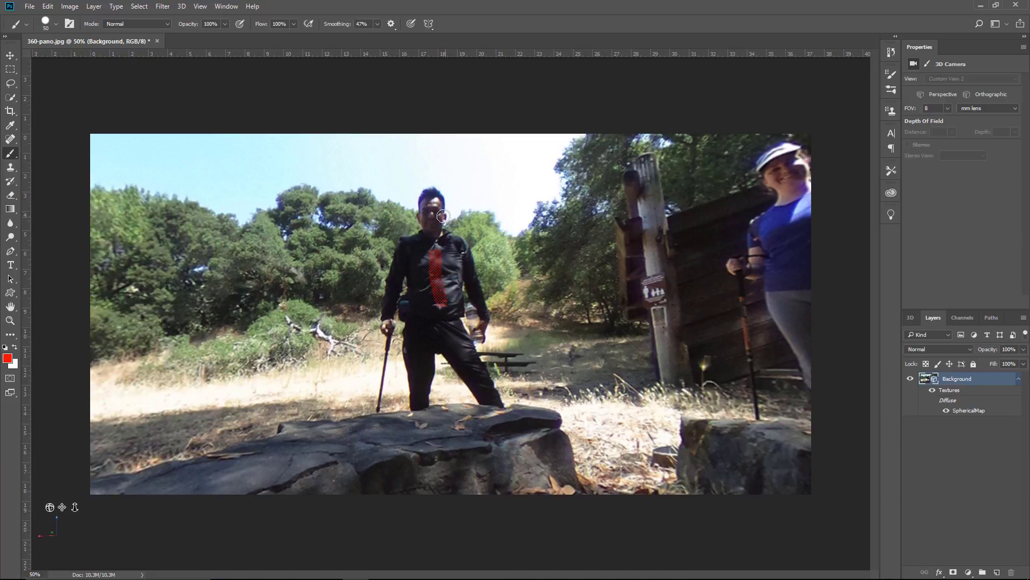
pyautogui.click(439, 219)
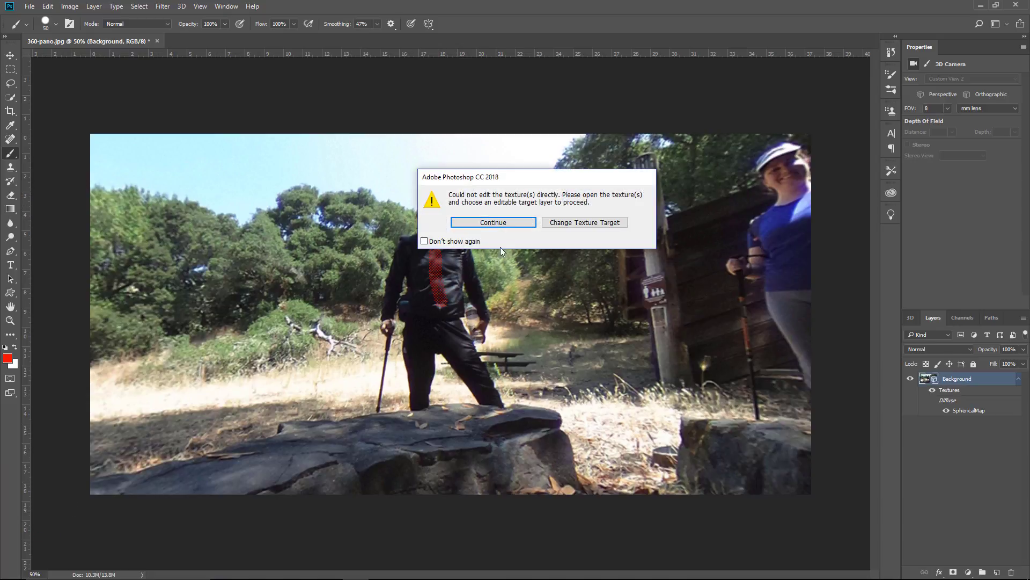
pyautogui.click(582, 222)
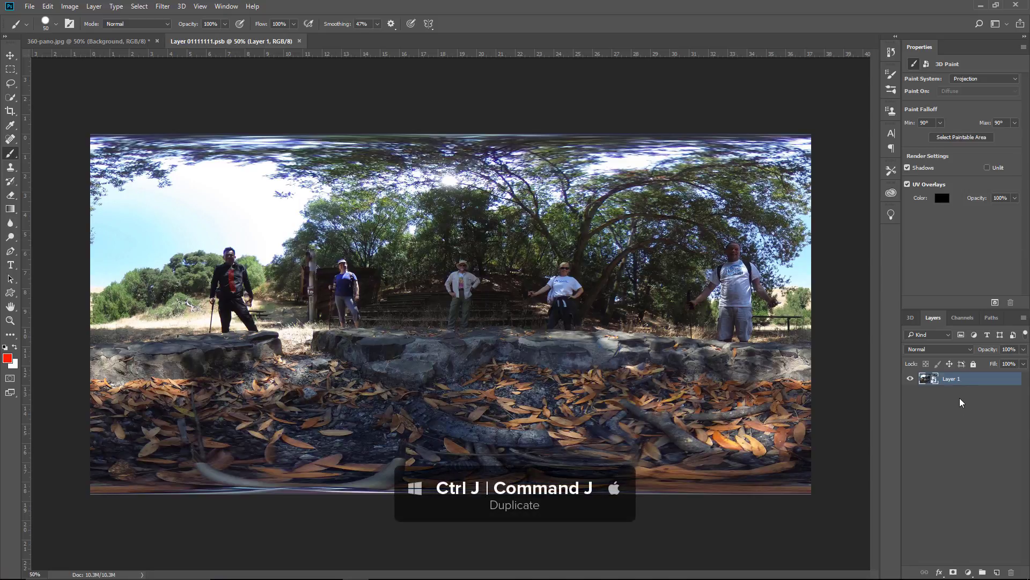
# Duplicate Layer 1, rasterize Layer 1 copy, then save and close the texture
pyautogui.hotkey('ctrl', 'j')
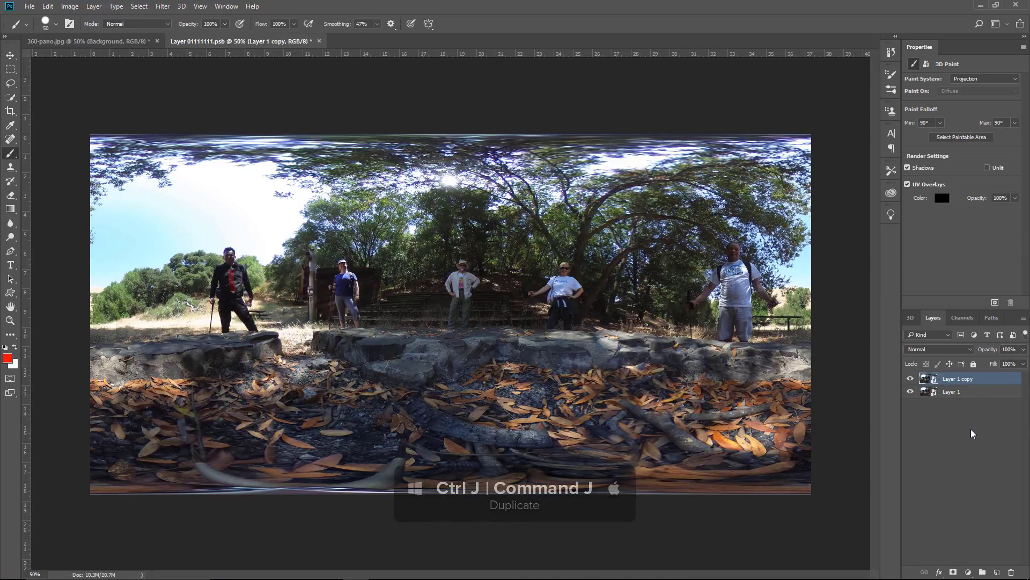
pyautogui.rightClick(983, 382)
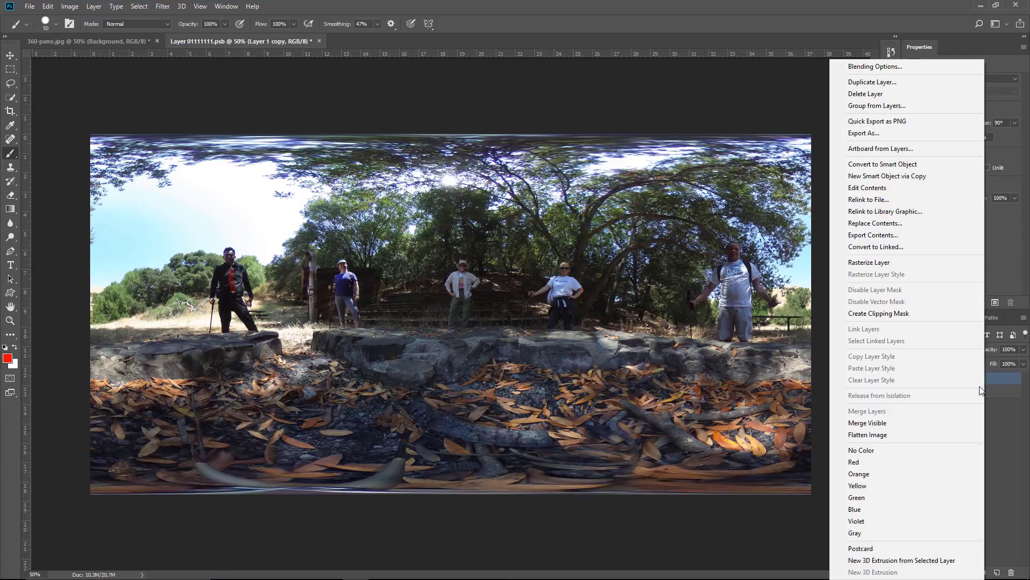
pyautogui.click(880, 263)
pyautogui.press('m')
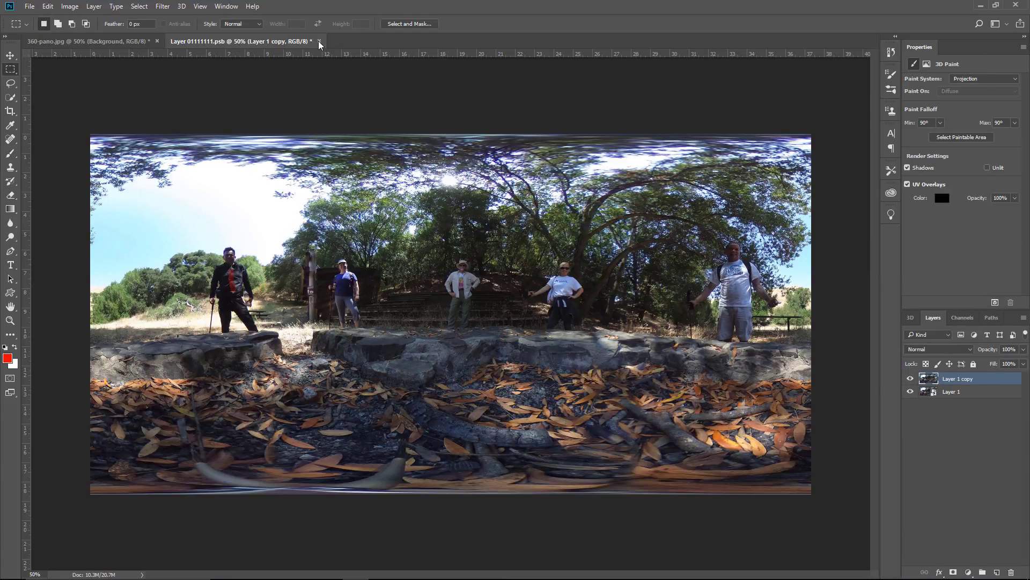
pyautogui.click(319, 41)
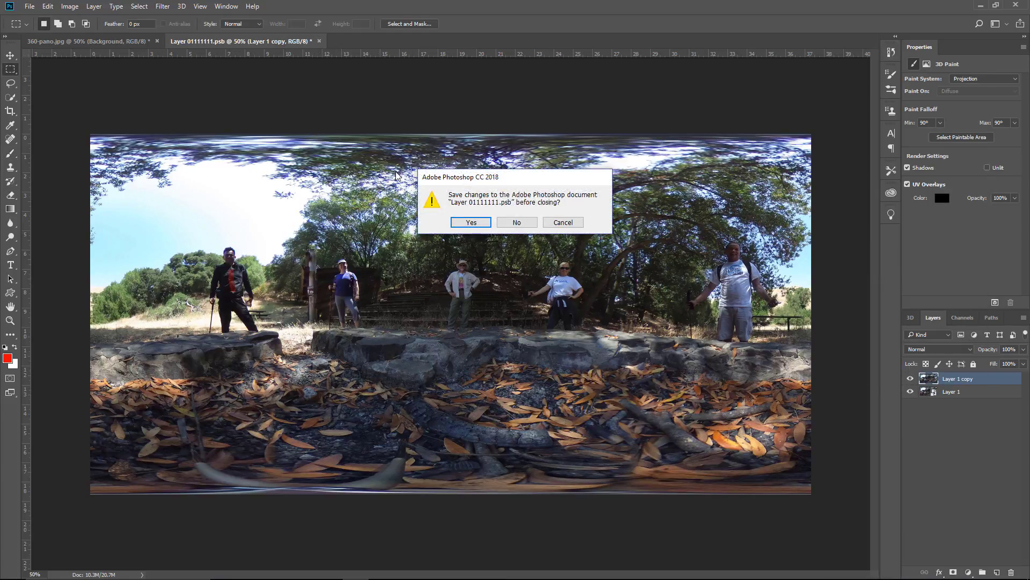
pyautogui.click(470, 222)
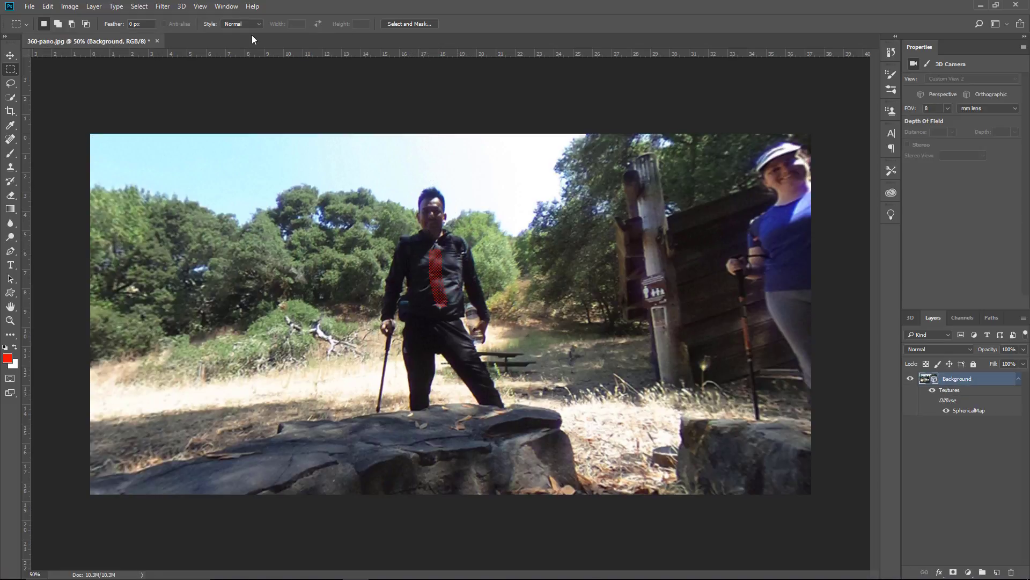
# Apply the Filter Gallery's Sketch > Chalk & Charcoal effect to the panorama
pyautogui.click(166, 11)
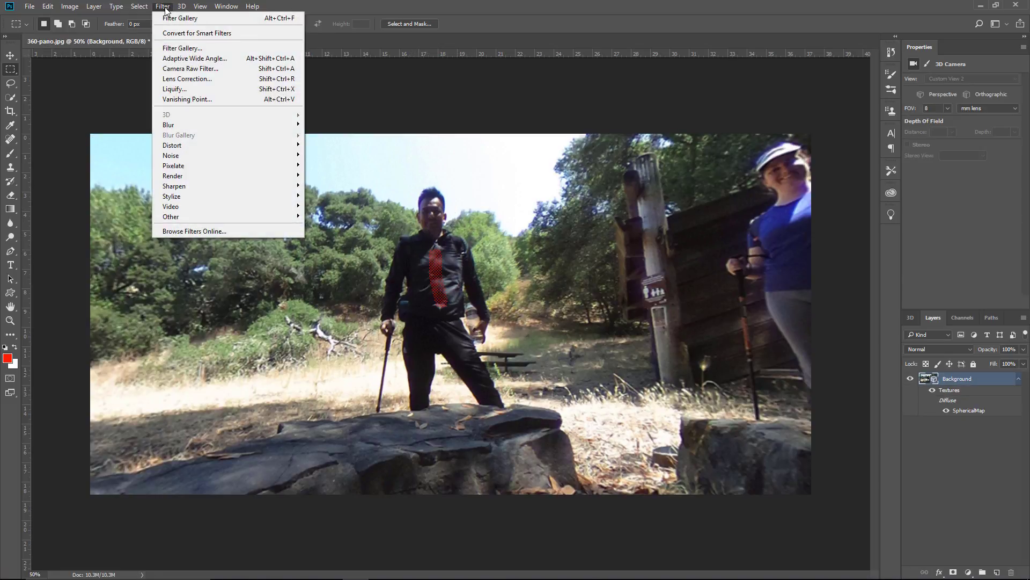
pyautogui.click(179, 45)
pyautogui.click(545, 246)
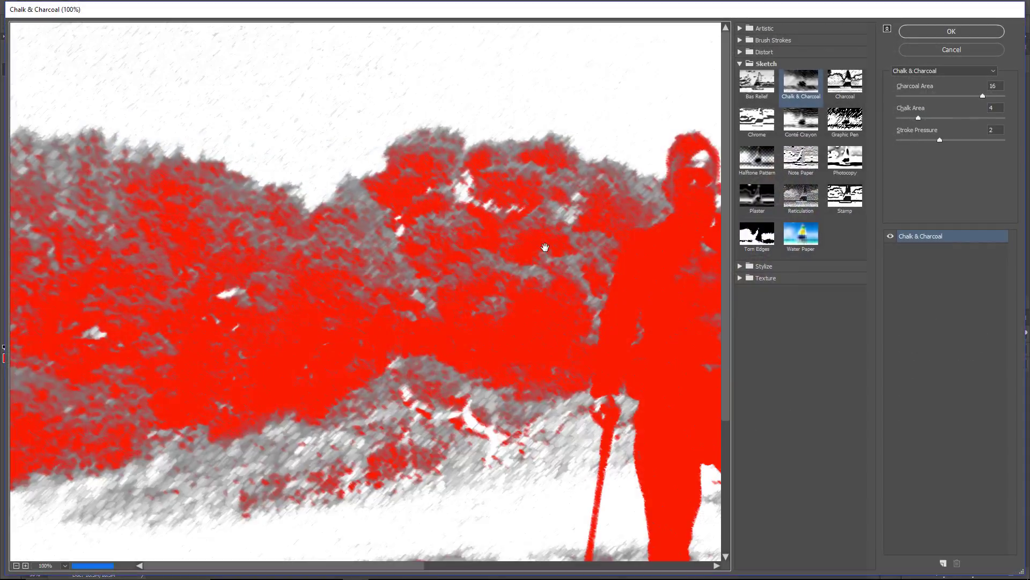
pyautogui.moveTo(544, 251); pyautogui.dragTo(508, 219)
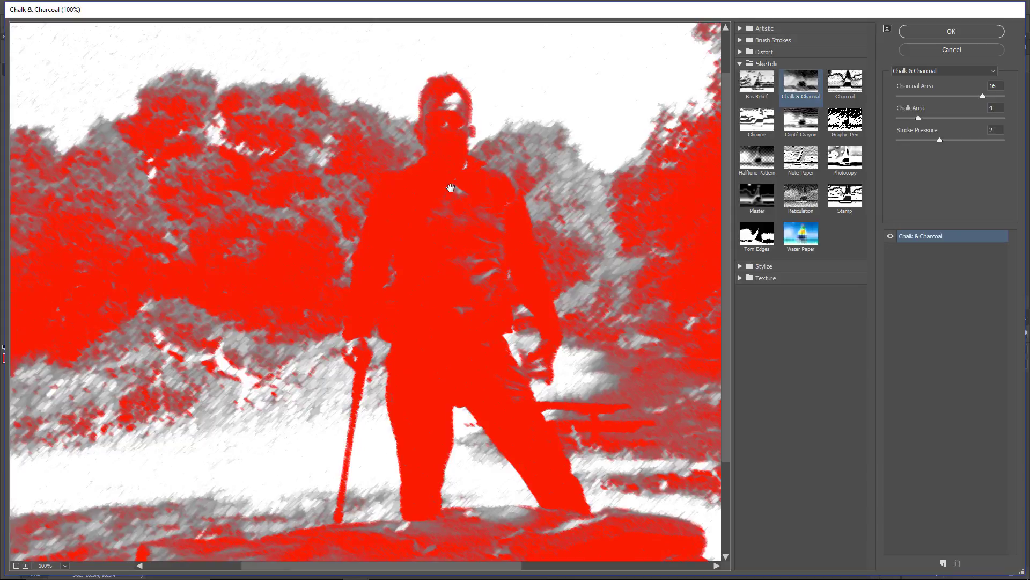
pyautogui.click(923, 33)
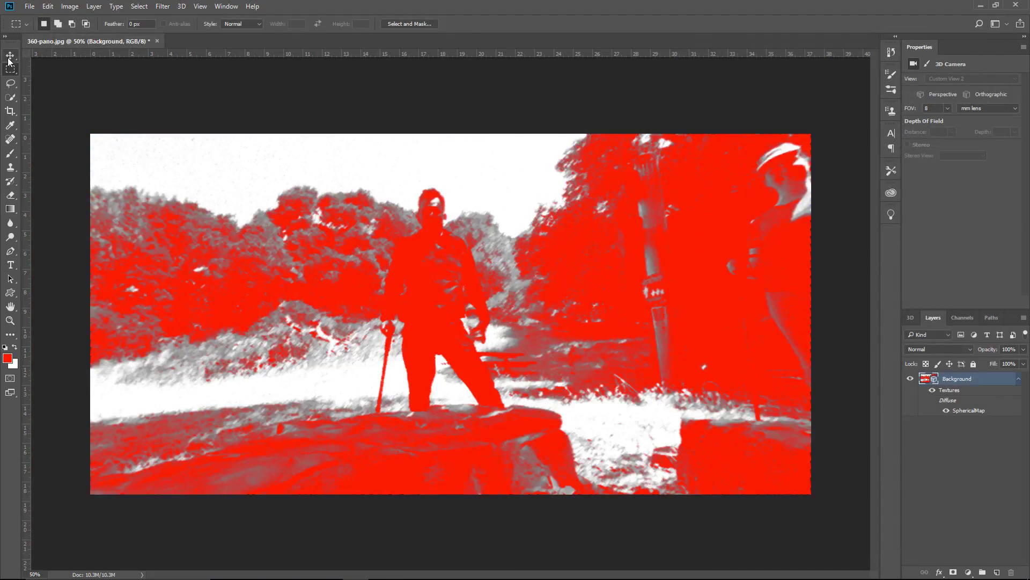
# Orbit the 3D view, open the SphericalMap texture, and toggle the filtered copy to compare
pyautogui.click(10, 55)
pyautogui.moveTo(234, 334)
pyautogui.mouseDown()
pyautogui.moveTo(287, 367)
pyautogui.moveTo(213, 349)
pyautogui.moveTo(527, 314)
pyautogui.mouseUp()
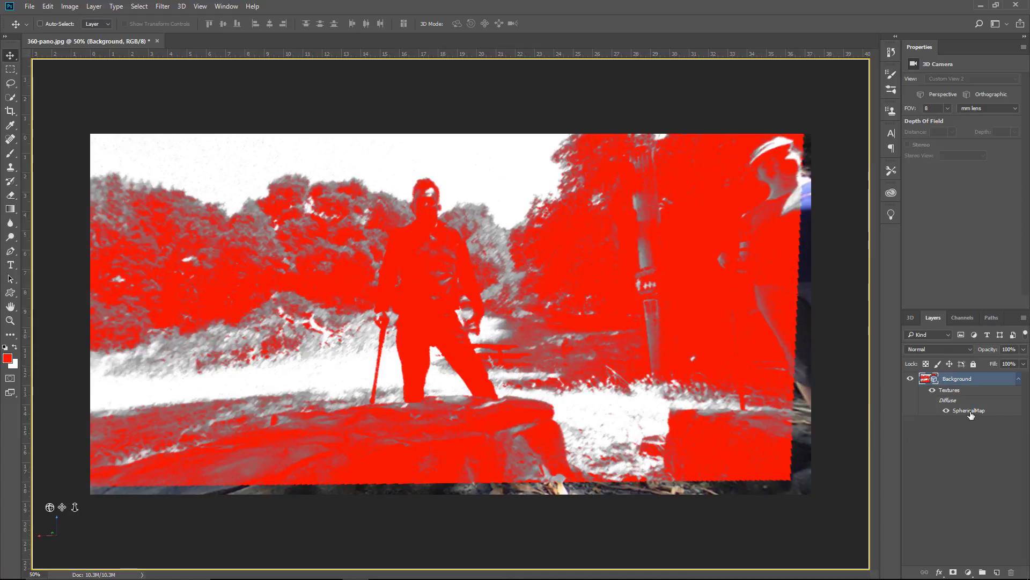
pyautogui.doubleClick(970, 411)
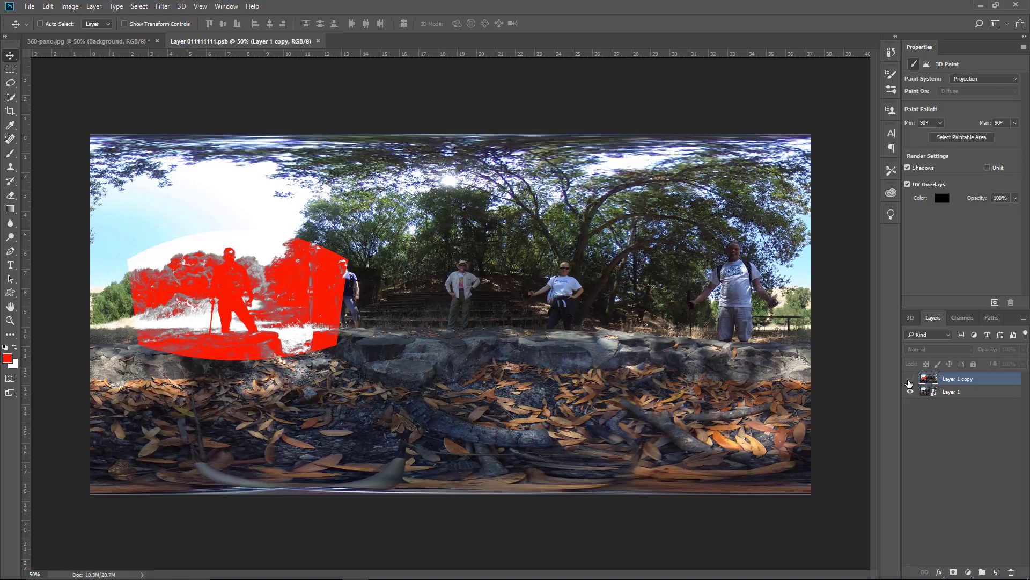
pyautogui.click(910, 379)
pyautogui.click(910, 379)
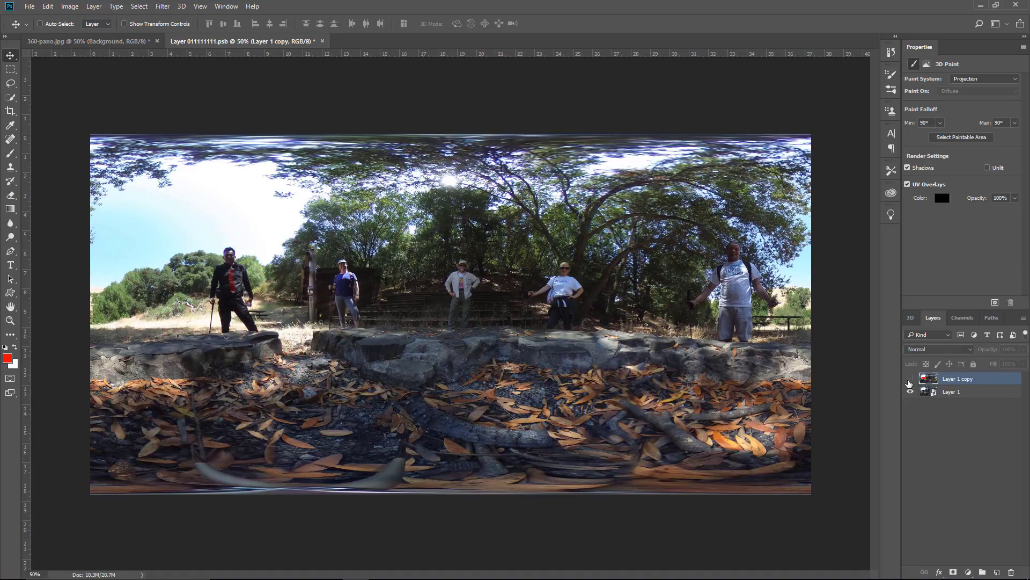
pyautogui.click(909, 380)
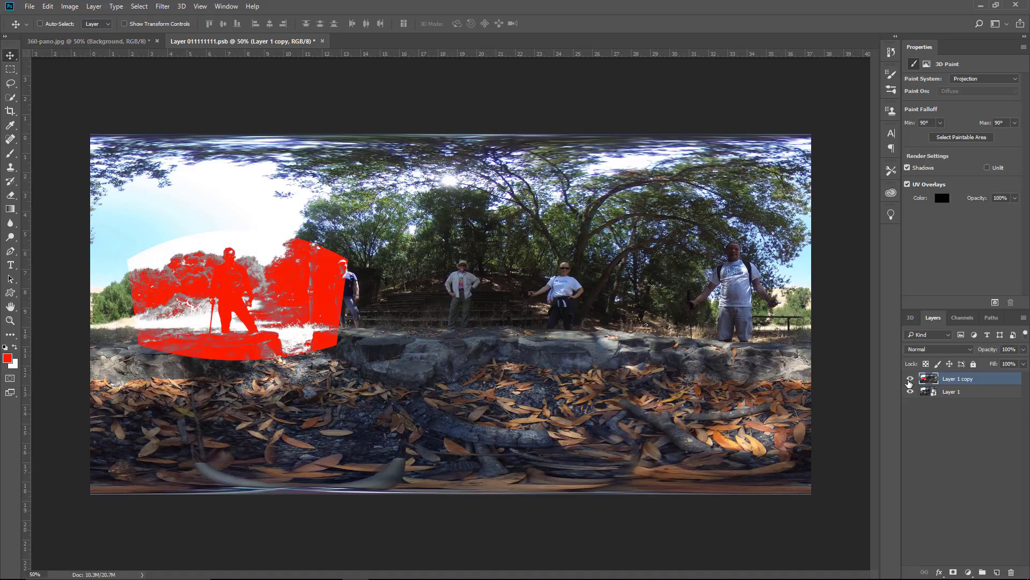
# Add a black mask to Layer 1 copy and paint white over the hiker's chest, torso and leg
pyautogui.keyDown('alt'); pyautogui.click(954, 572); pyautogui.keyUp('alt')
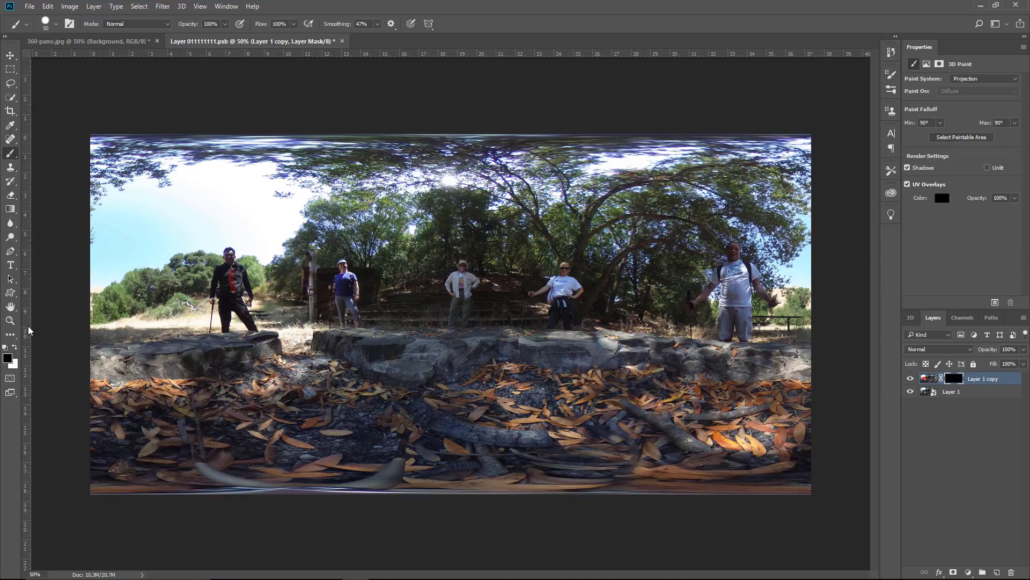
pyautogui.click(15, 348)
pyautogui.moveTo(231, 280)
pyautogui.mouseDown()
pyautogui.moveTo(229, 264)
pyautogui.moveTo(242, 284)
pyautogui.moveTo(230, 250)
pyautogui.mouseUp()
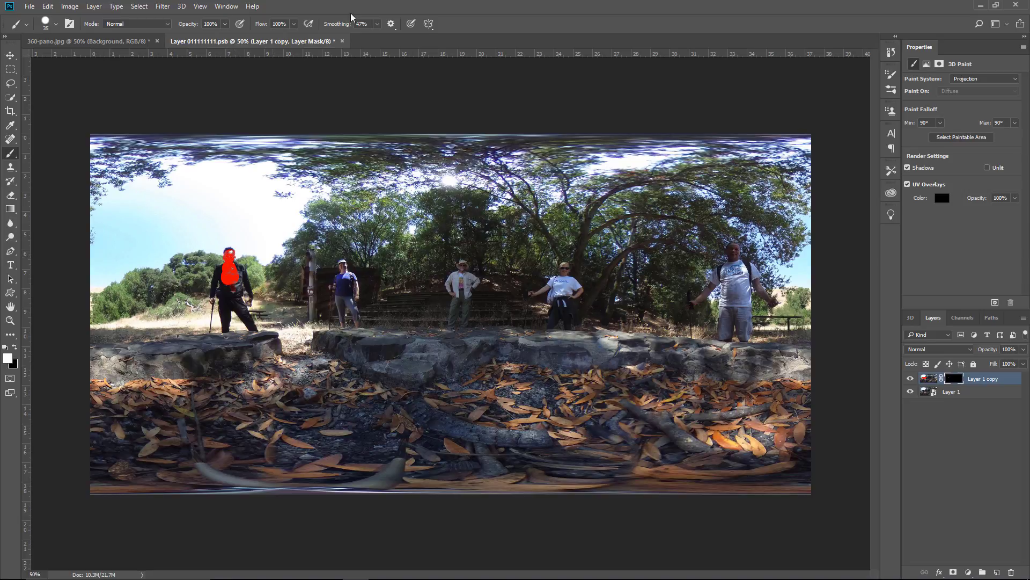
pyautogui.moveTo(343, 27); pyautogui.dragTo(322, 28)
pyautogui.moveTo(225, 290); pyautogui.dragTo(251, 327)
pyautogui.moveTo(238, 285)
pyautogui.mouseDown()
pyautogui.moveTo(220, 269)
pyautogui.moveTo(213, 304)
pyautogui.mouseUp()
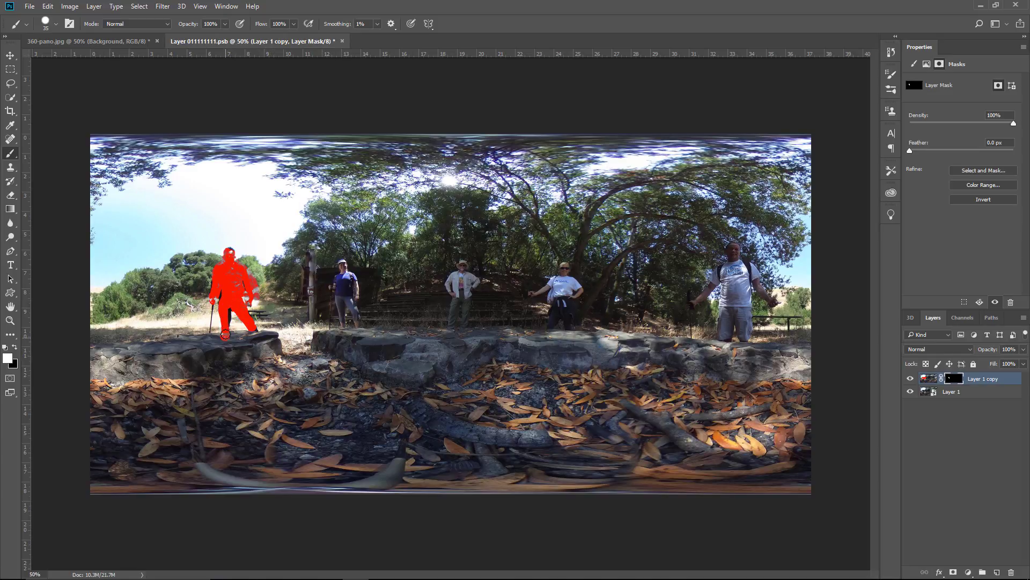
pyautogui.click(910, 379)
pyautogui.click(910, 378)
pyautogui.click(910, 379)
# Delete the red-effect copy and apply a Camera Raw Filter adjusting shadows, highlights, clarity and vibrance
pyautogui.moveTo(929, 382); pyautogui.dragTo(1012, 572)
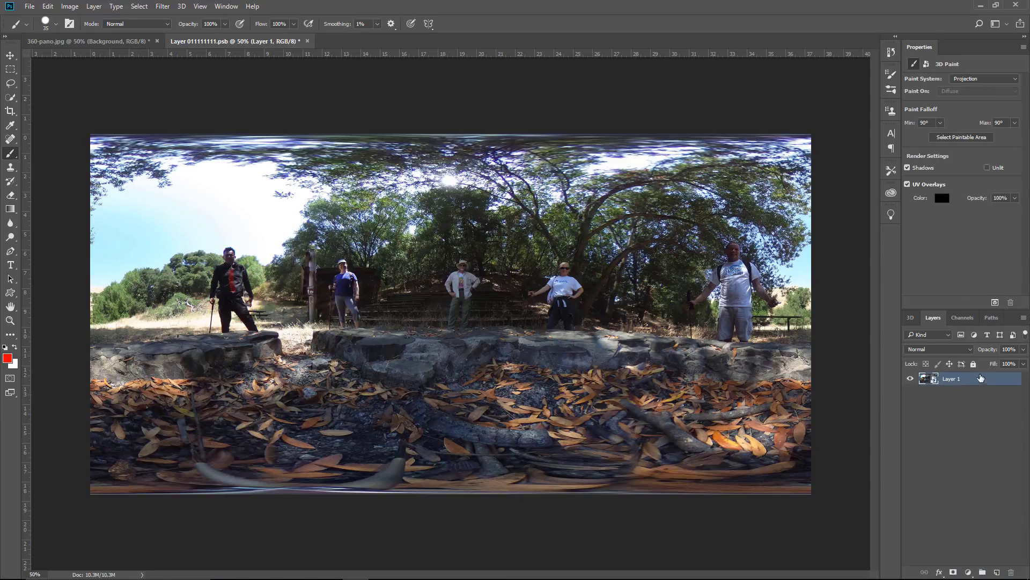
pyautogui.click(163, 6)
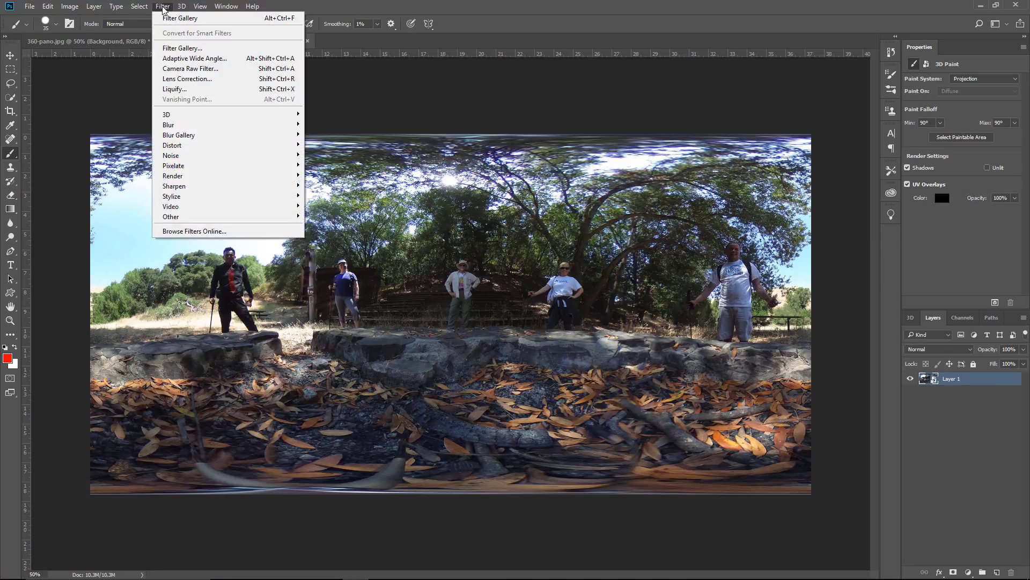
pyautogui.click(185, 68)
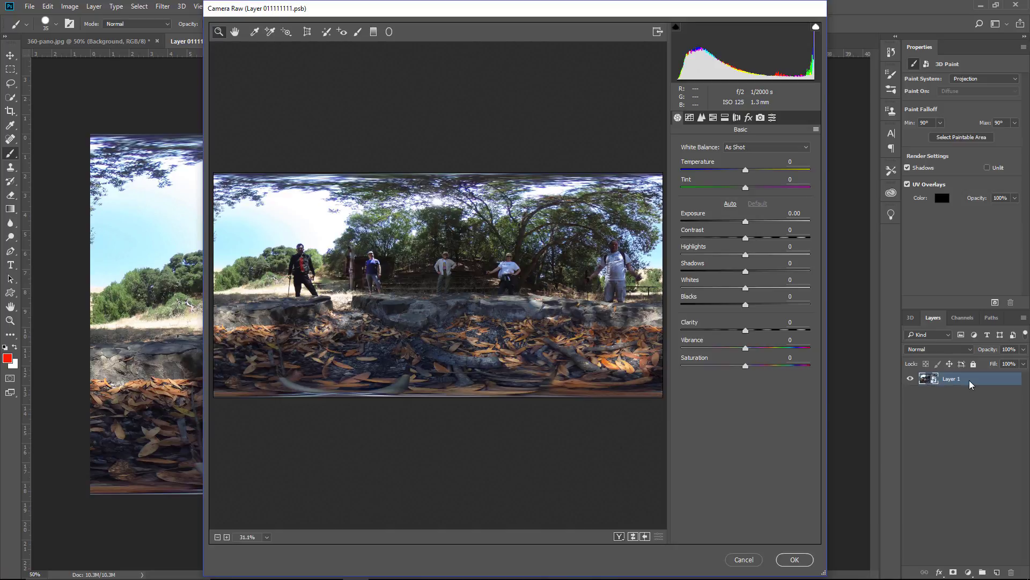
pyautogui.moveTo(745, 271)
pyautogui.mouseDown()
pyautogui.moveTo(794, 271)
pyautogui.moveTo(689, 255)
pyautogui.mouseUp()
pyautogui.moveTo(745, 330)
pyautogui.mouseDown()
pyautogui.moveTo(780, 329)
pyautogui.moveTo(782, 348)
pyautogui.mouseUp()
pyautogui.click(795, 560)
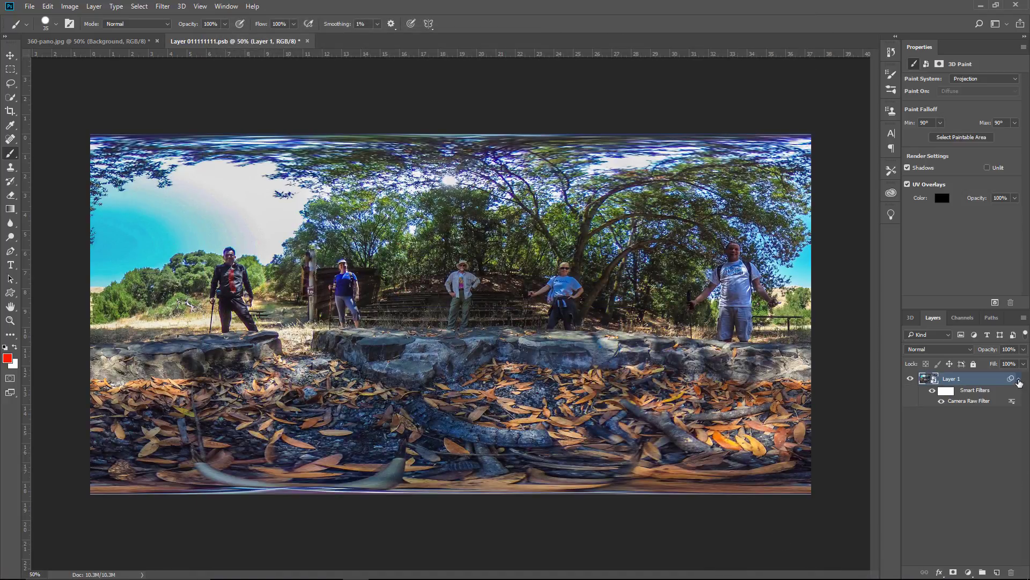
# Add a new empty layer, then save and close the texture to return to the panorama
pyautogui.click(1019, 382)
pyautogui.click(997, 572)
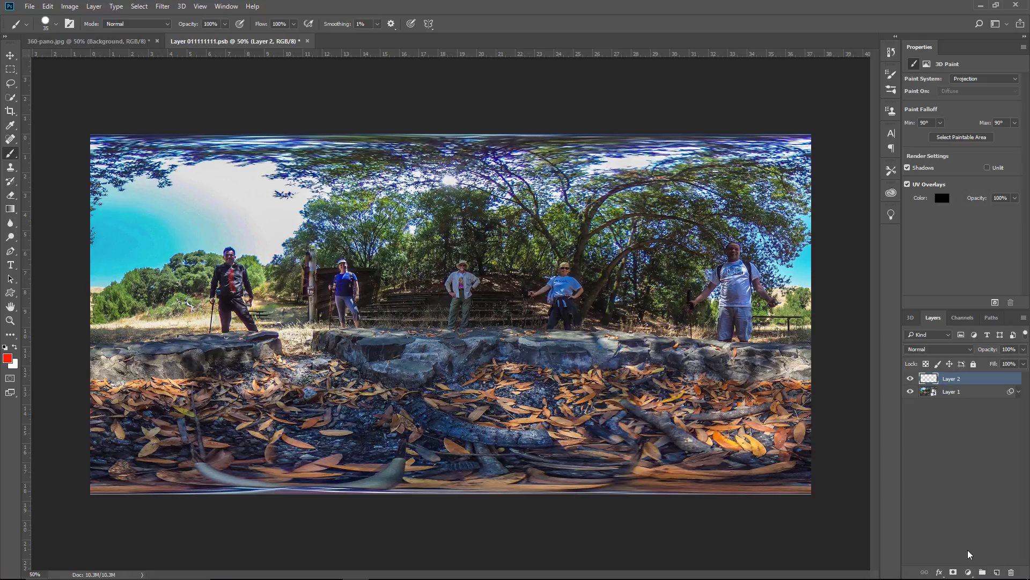
pyautogui.click(308, 41)
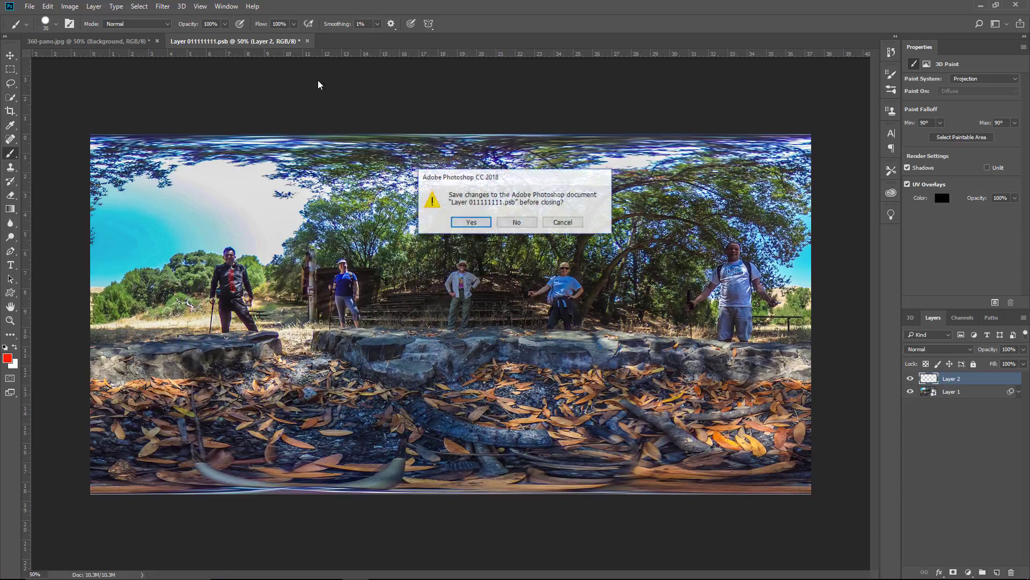
pyautogui.click(470, 226)
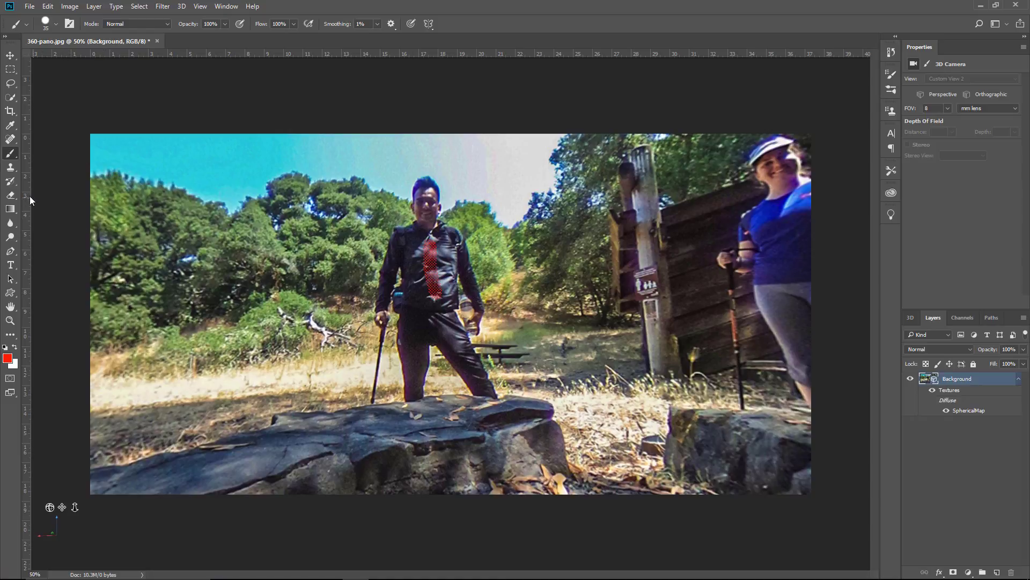
pyautogui.click(10, 265)
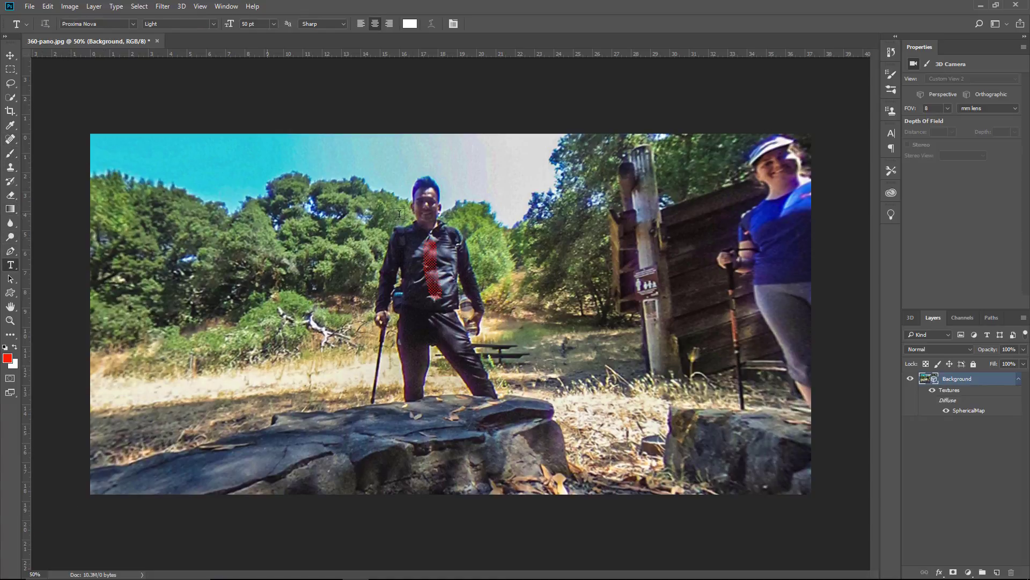
# Swap to a white foreground colour and orbit the panorama toward the man in white
pyautogui.click(15, 349)
pyautogui.click(11, 55)
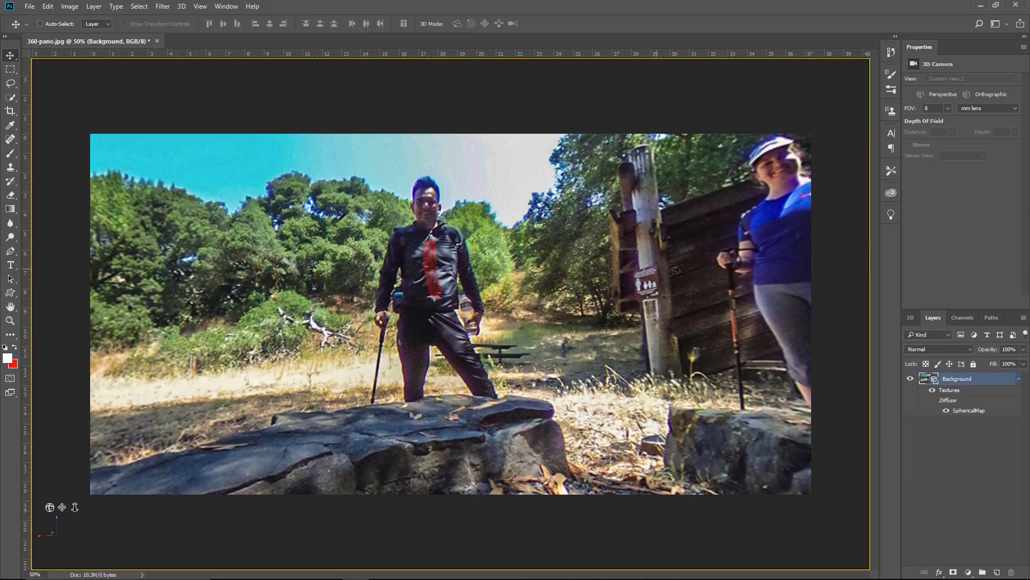
pyautogui.moveTo(483, 239)
pyautogui.mouseDown()
pyautogui.moveTo(538, 270)
pyautogui.moveTo(514, 263)
pyautogui.mouseUp()
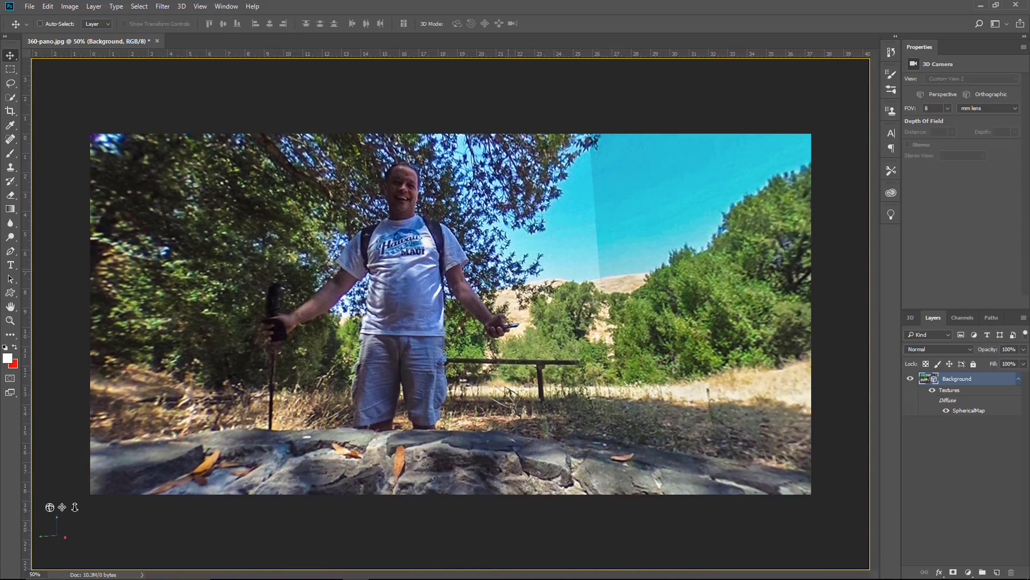
pyautogui.moveTo(515, 262); pyautogui.dragTo(516, 300)
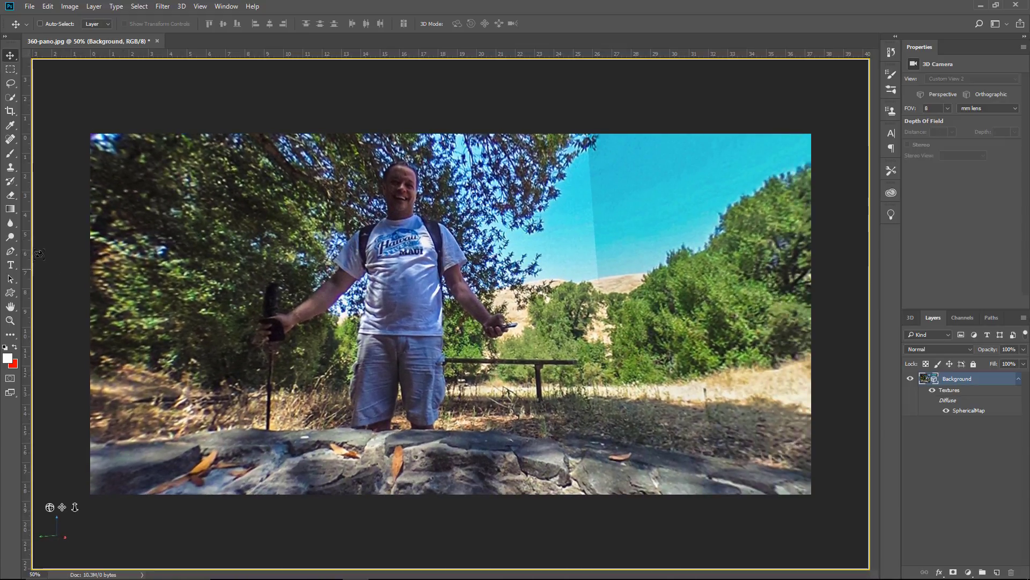
# Type 'Chris', scale it to about 302% and move it upper-left beside his head
pyautogui.click(10, 264)
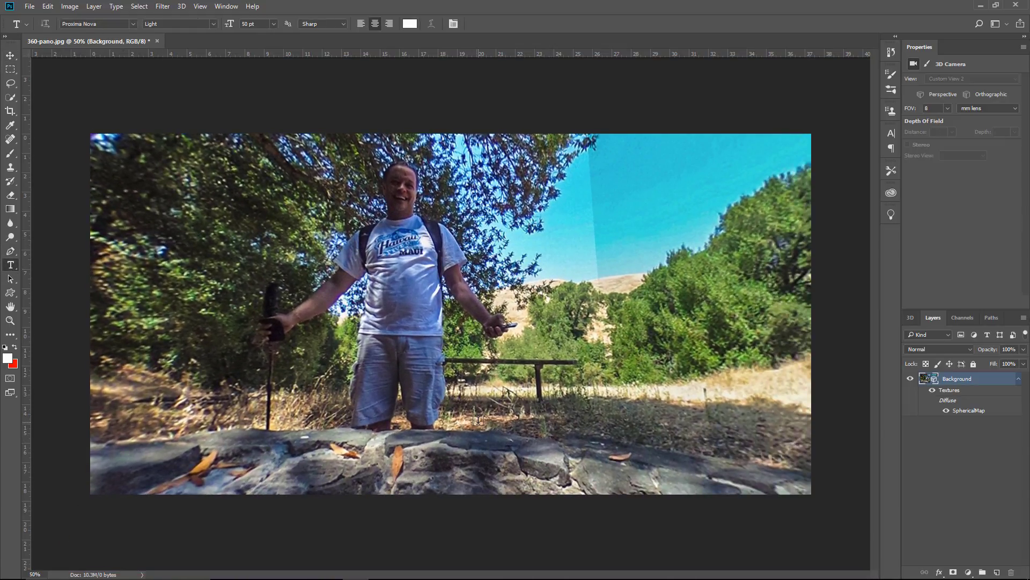
pyautogui.click(472, 401)
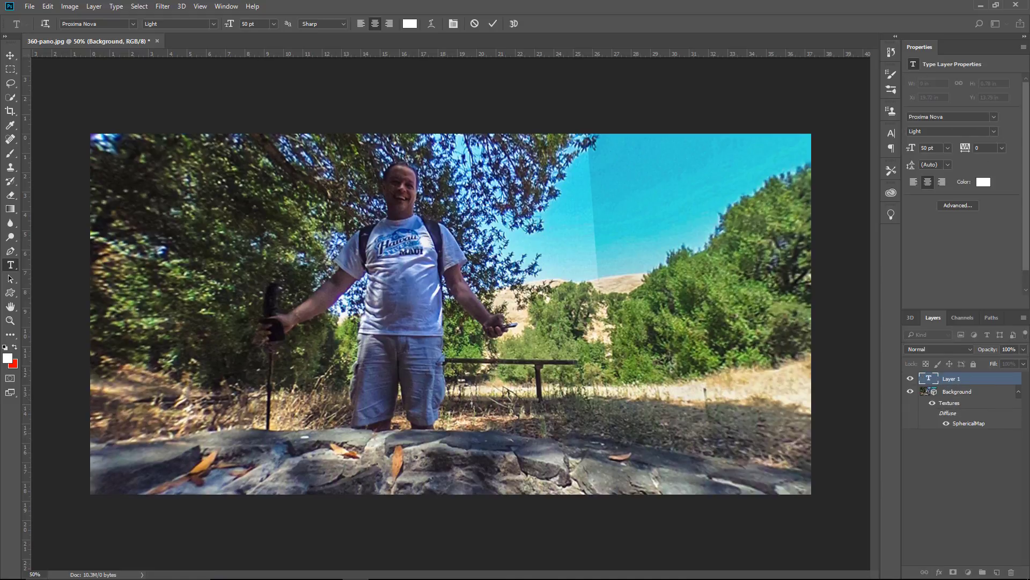
pyautogui.write('Chris')
pyautogui.click(10, 55)
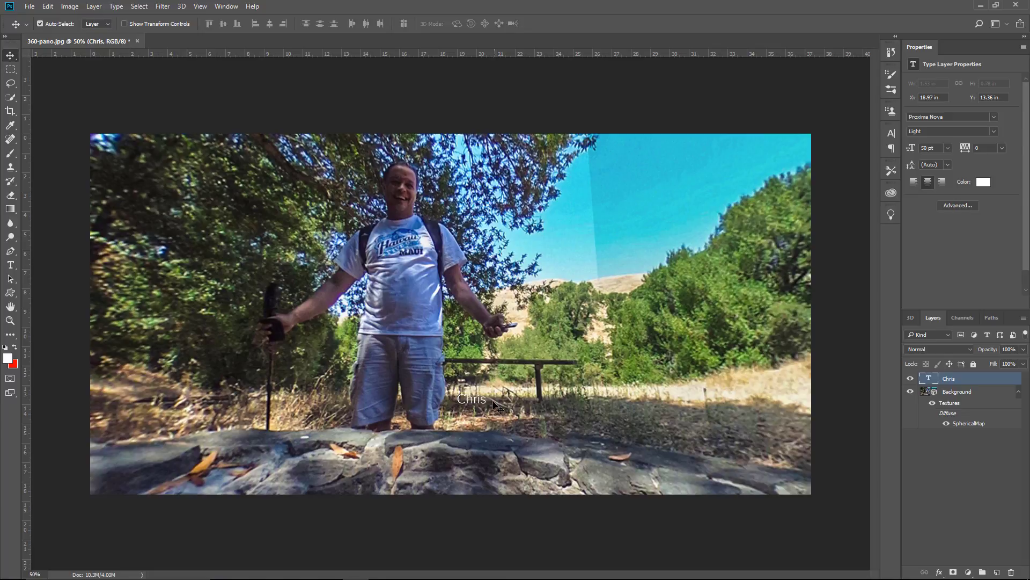
pyautogui.hotkey('ctrl', 't')
pyautogui.moveTo(488, 392); pyautogui.dragTo(546, 361)
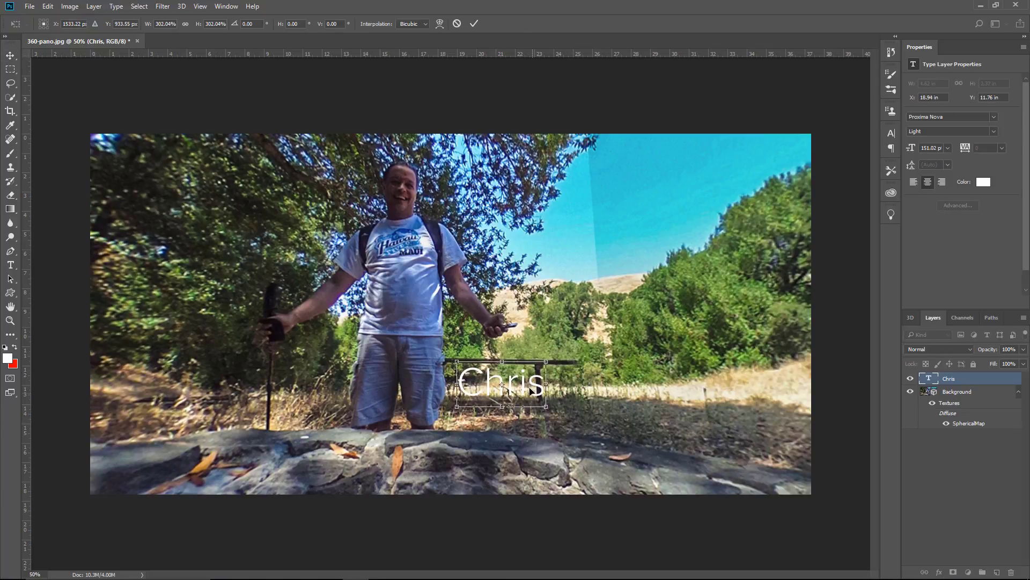
pyautogui.moveTo(532, 396); pyautogui.dragTo(286, 225)
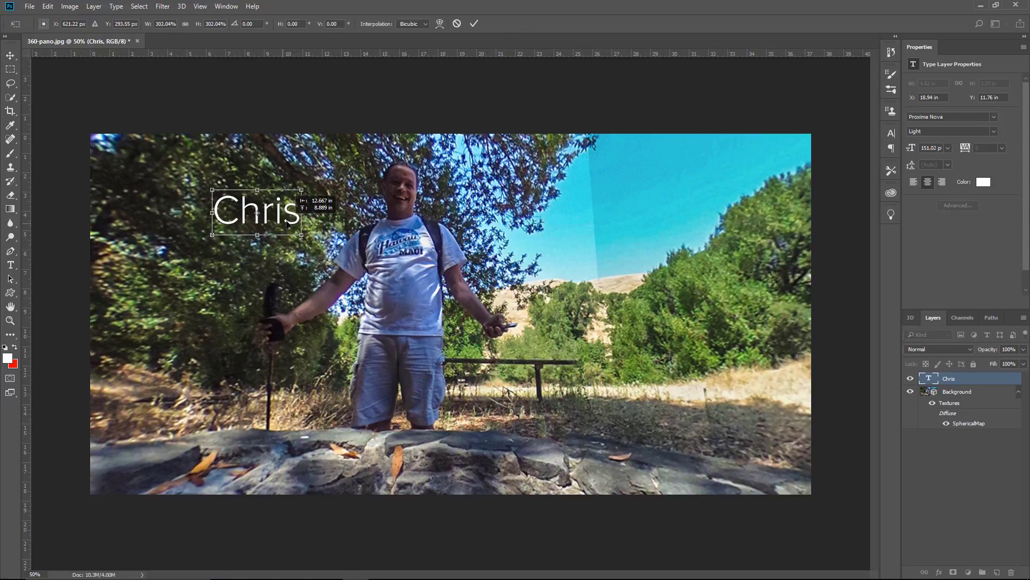
pyautogui.press('Return')
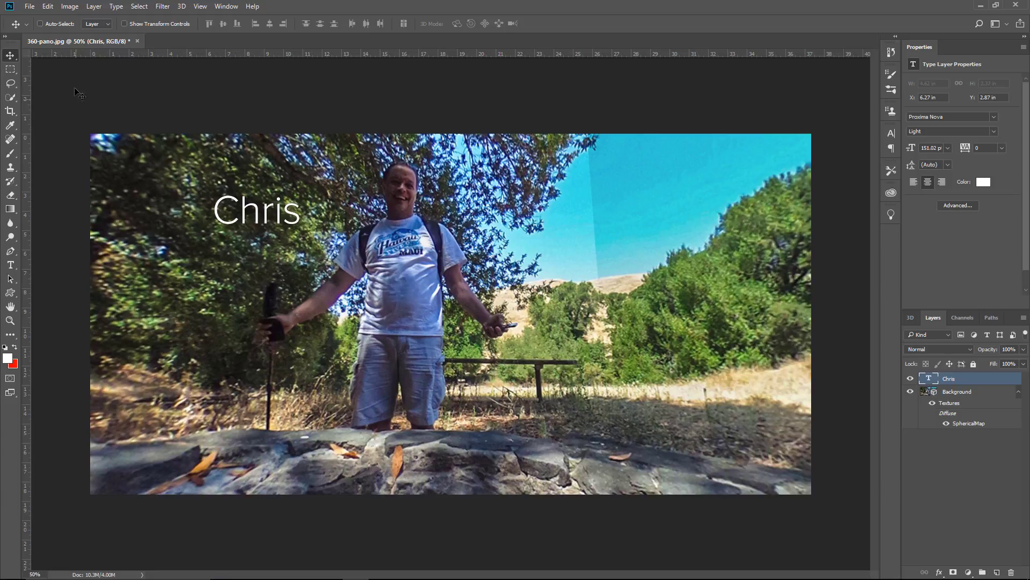
# Merge the Chris text layer down into the 3D panorama Background layer with Ctrl+E
pyautogui.click(952, 394)
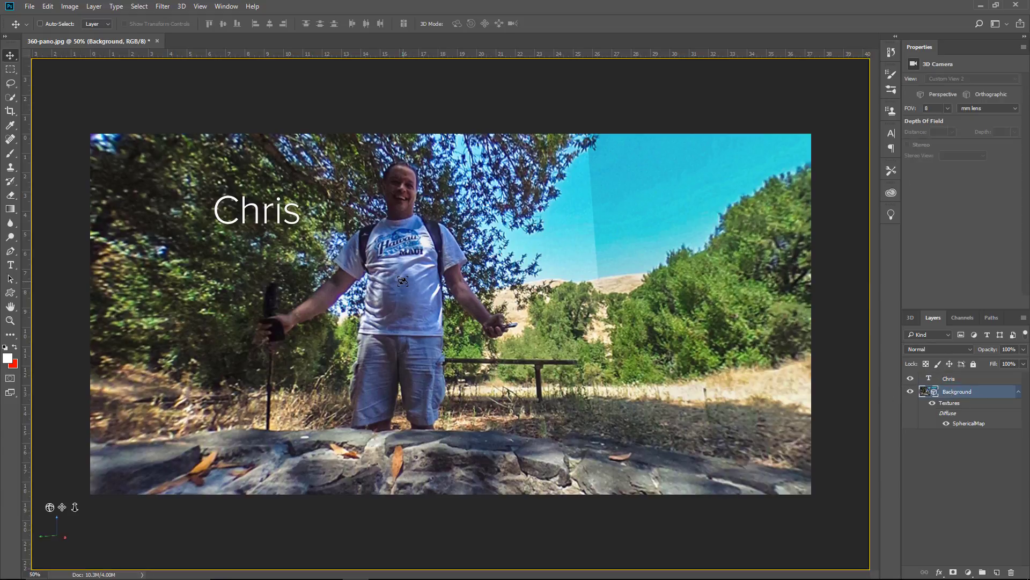
pyautogui.moveTo(402, 280); pyautogui.dragTo(392, 269)
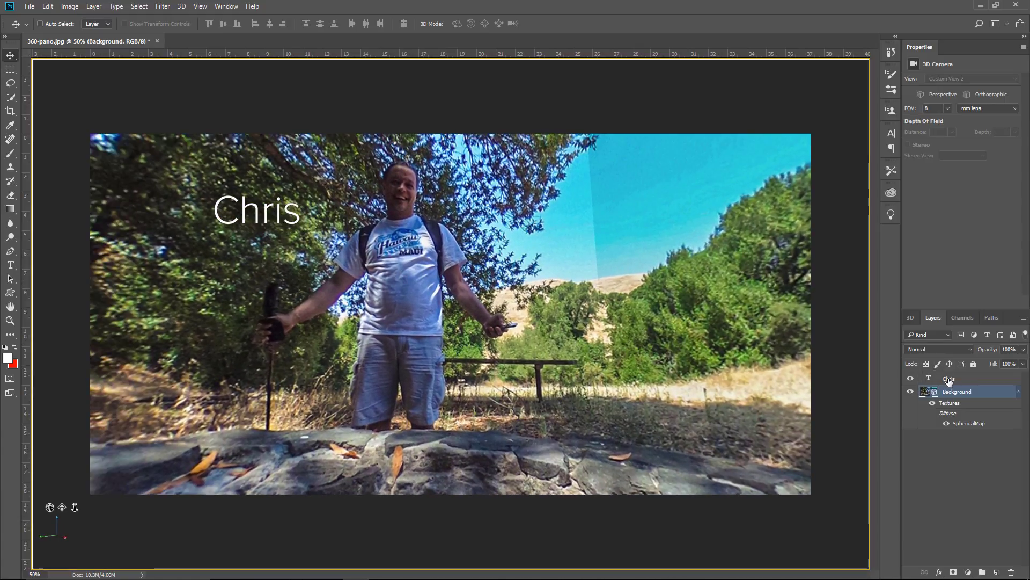
pyautogui.click(934, 379)
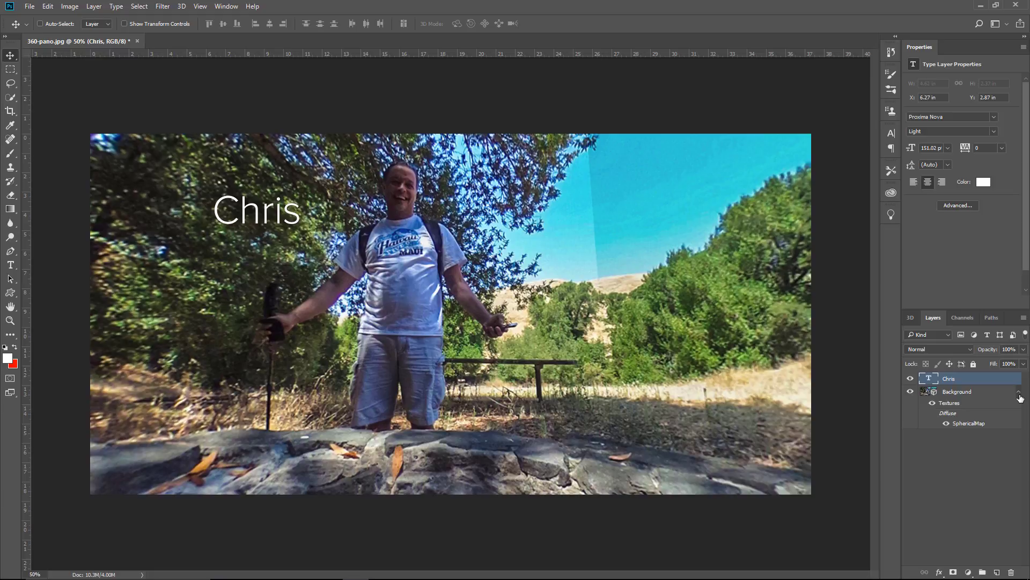
pyautogui.click(1019, 394)
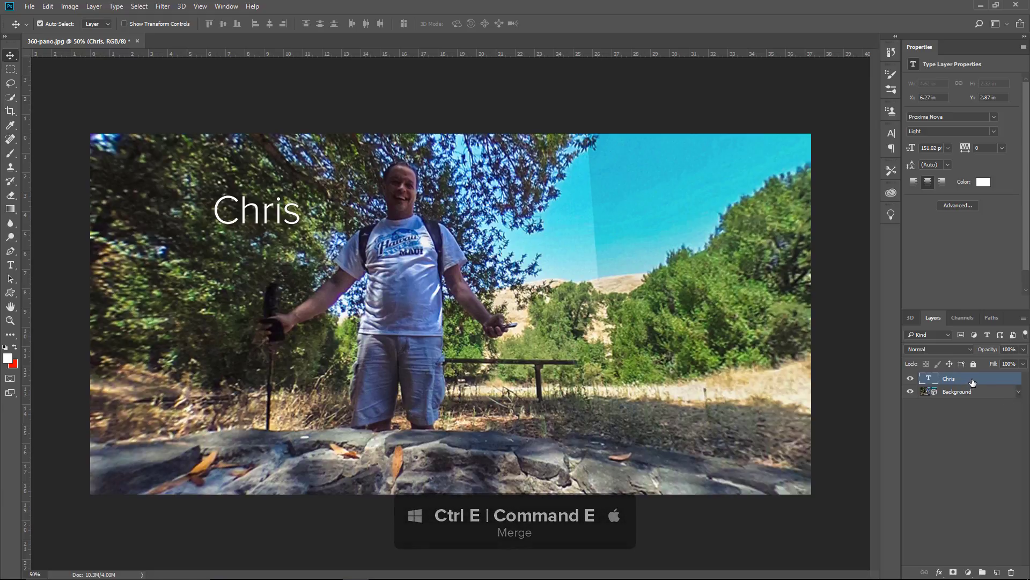
pyautogui.hotkey('ctrl', 'e')
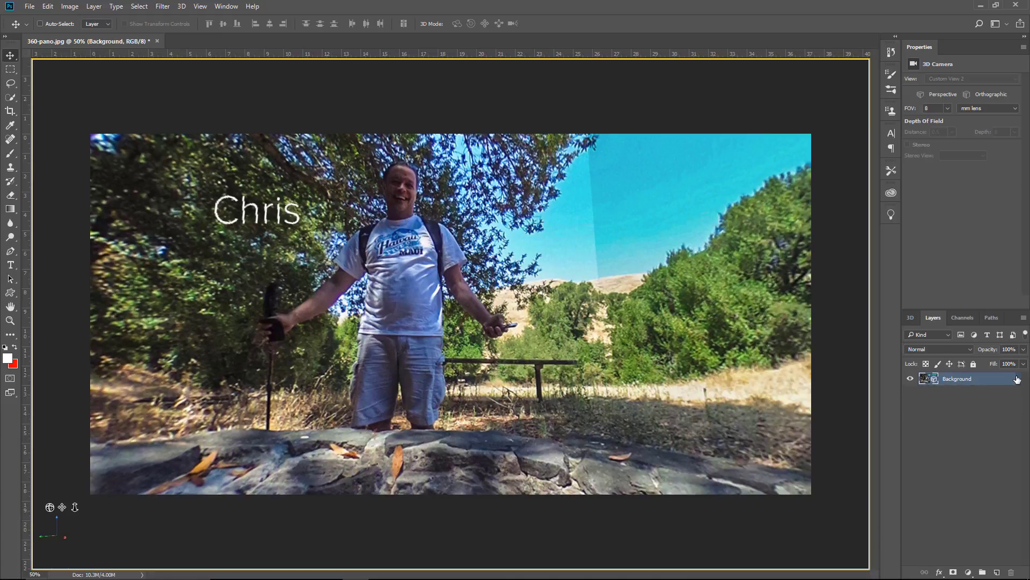
pyautogui.click(1017, 379)
# Open the SphericalMap texture and compare it with and without the Chris layer
pyautogui.doubleClick(973, 411)
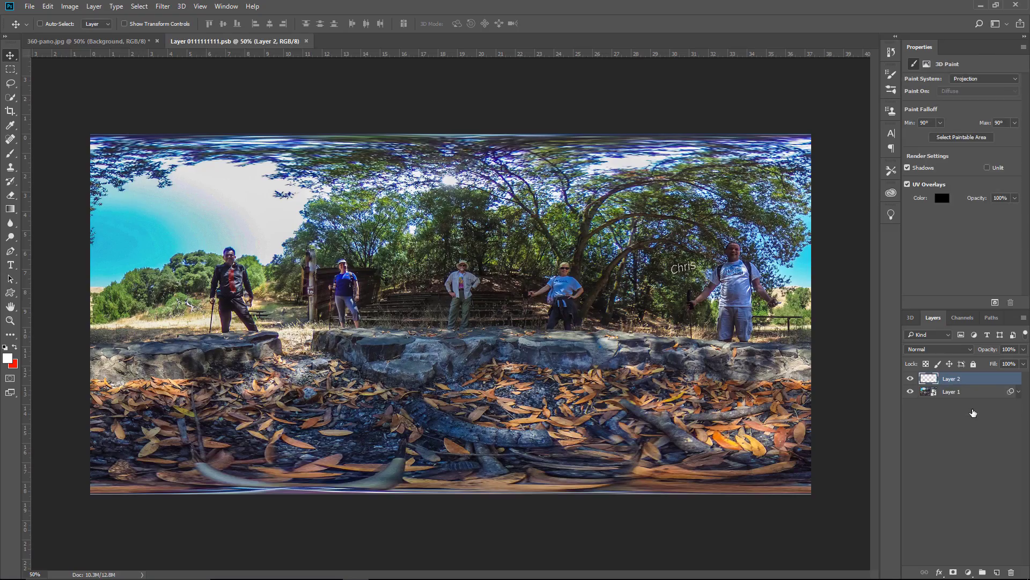
pyautogui.click(911, 379)
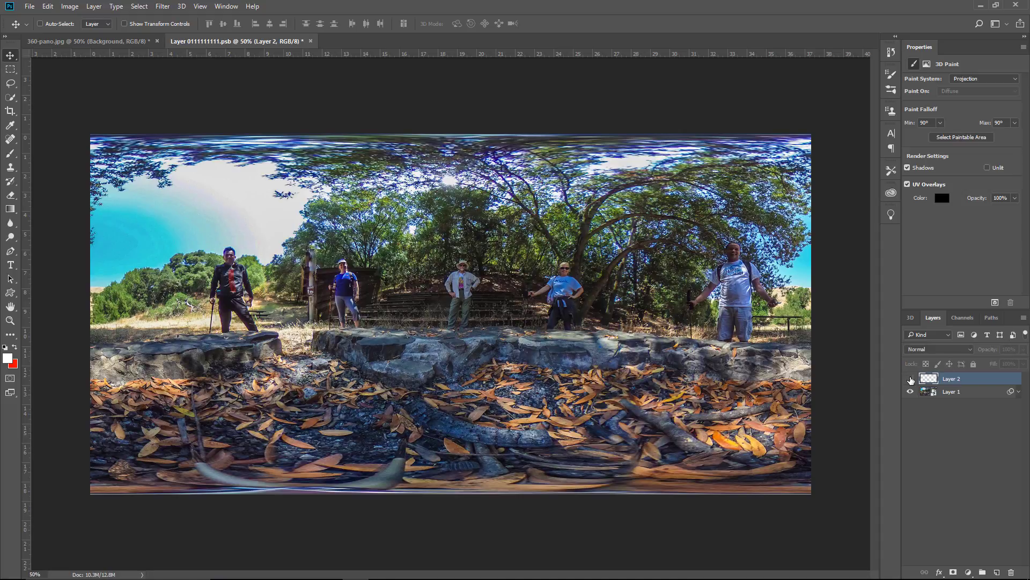
pyautogui.click(910, 379)
pyautogui.scroll(5, 704, 266)
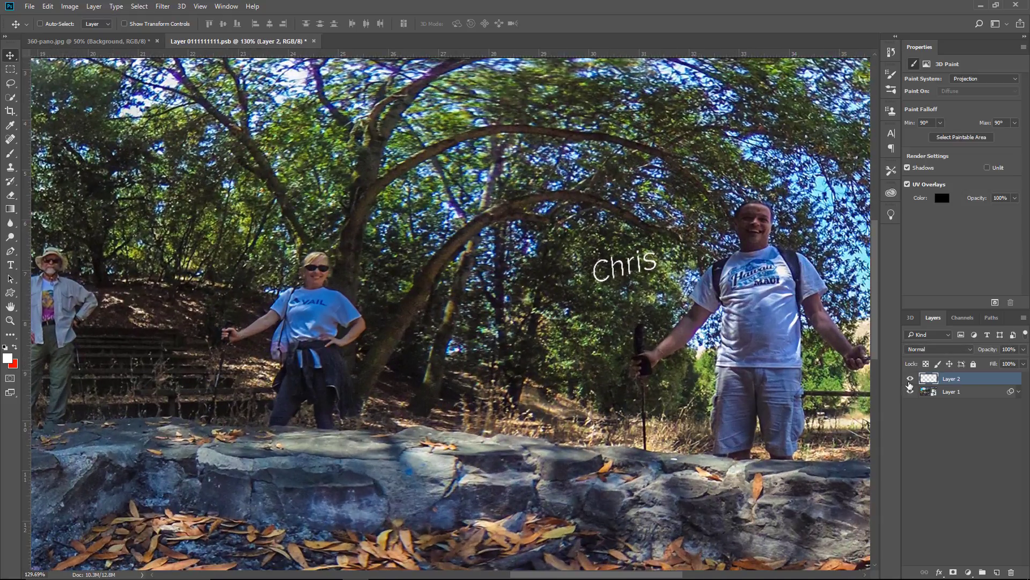
pyautogui.click(910, 380)
pyautogui.click(911, 379)
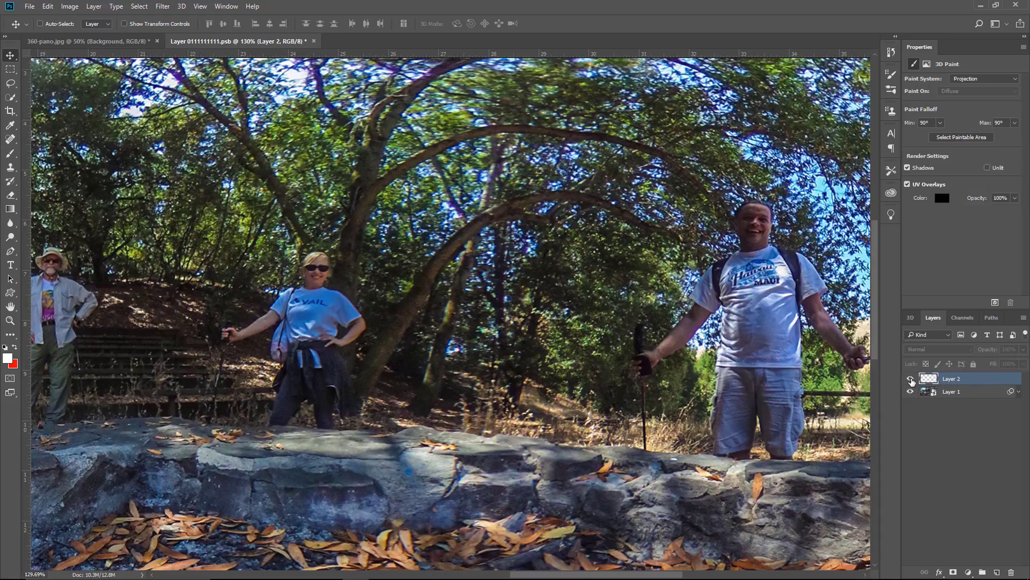
pyautogui.click(910, 378)
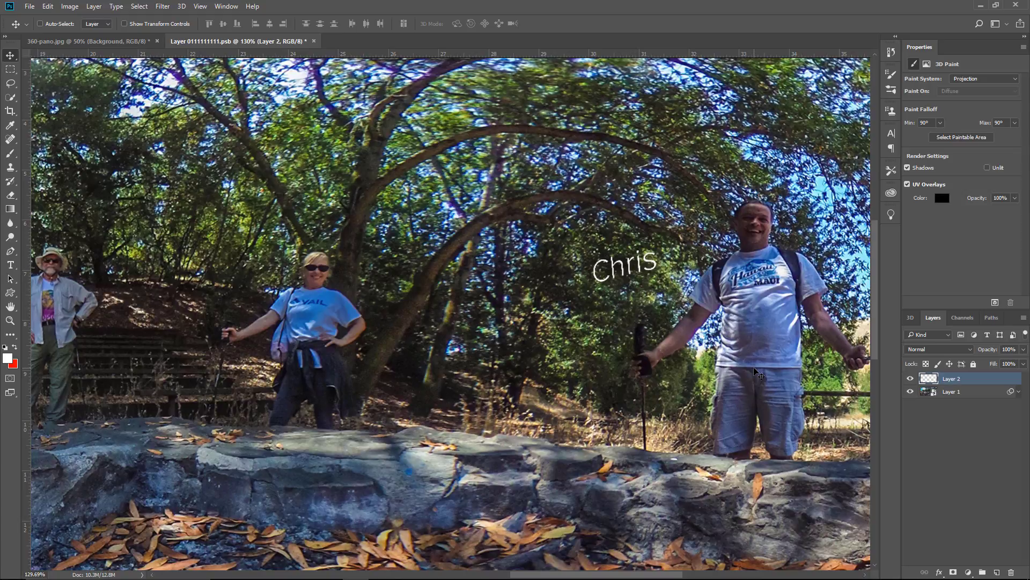
# Leave the Chris layer visible, then close the texture and save the changes
pyautogui.click(910, 379)
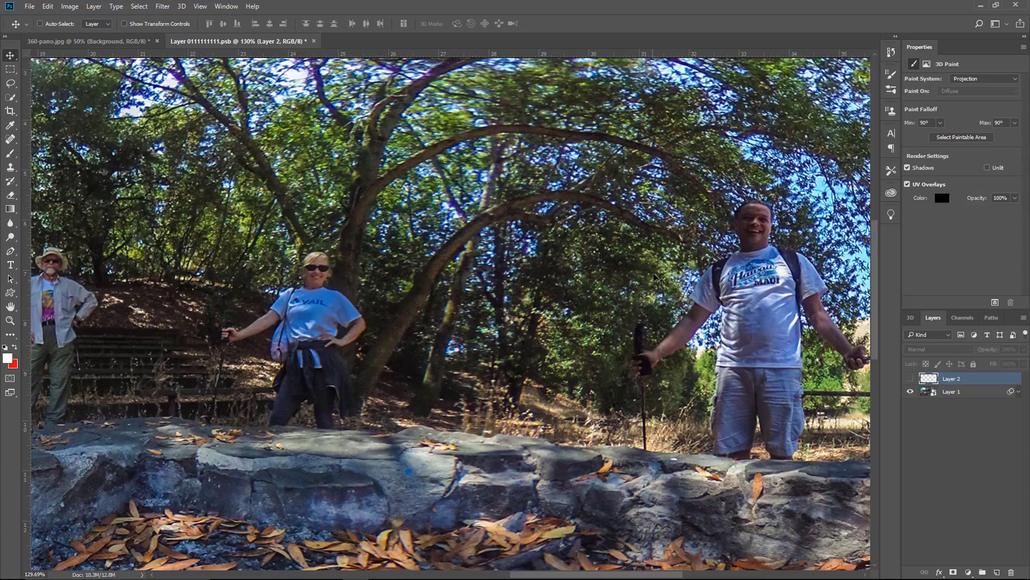
pyautogui.click(910, 379)
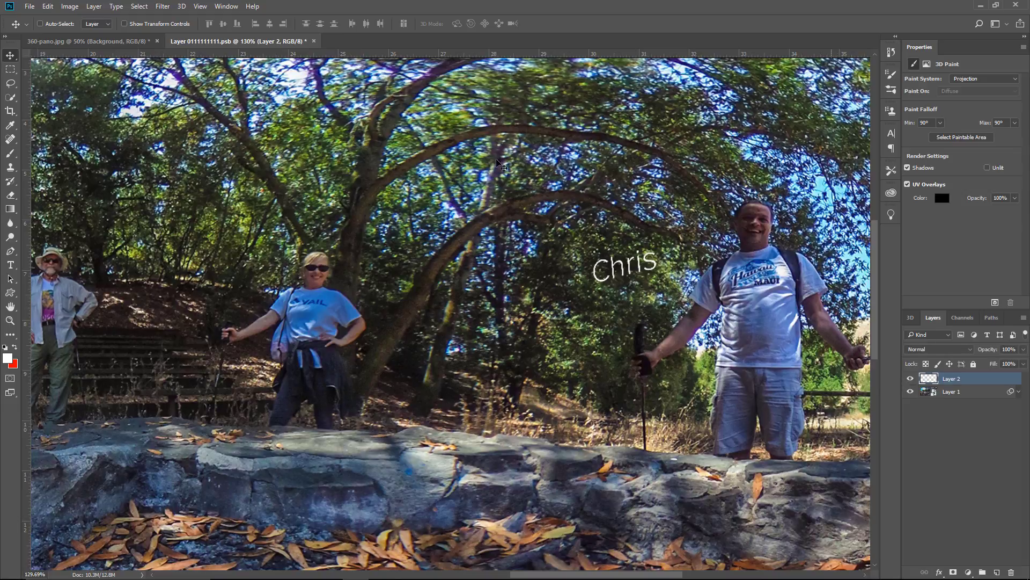
pyautogui.click(315, 41)
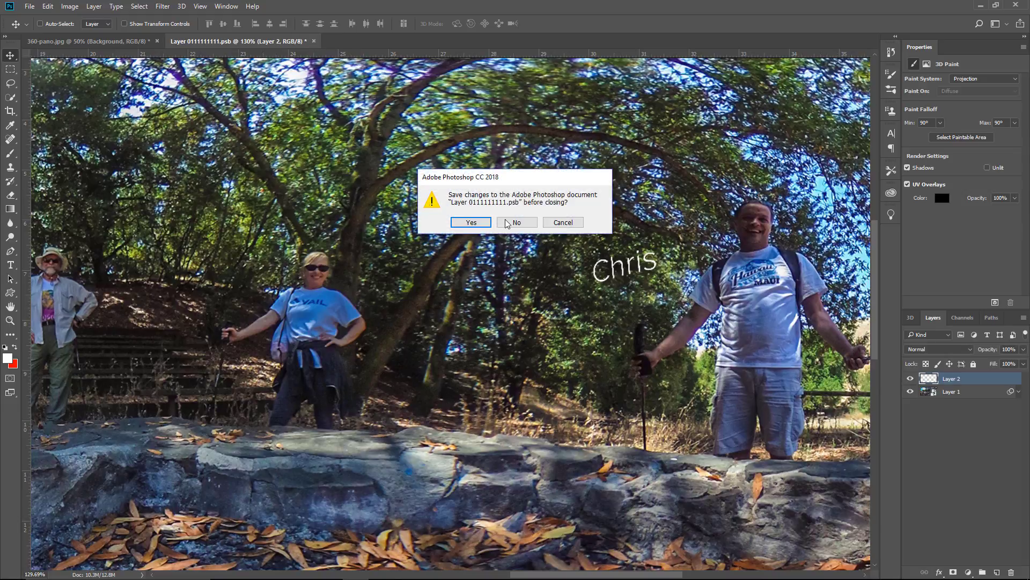
pyautogui.click(477, 227)
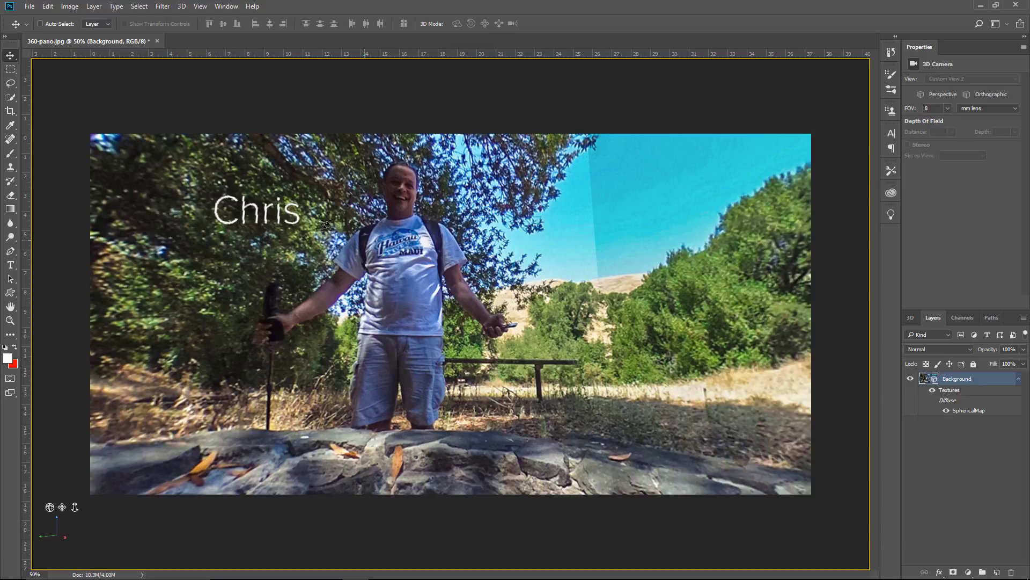
# On a new layer, paint soft, low-opacity sky blue over the sky seam
pyautogui.moveTo(231, 203); pyautogui.dragTo(294, 174)
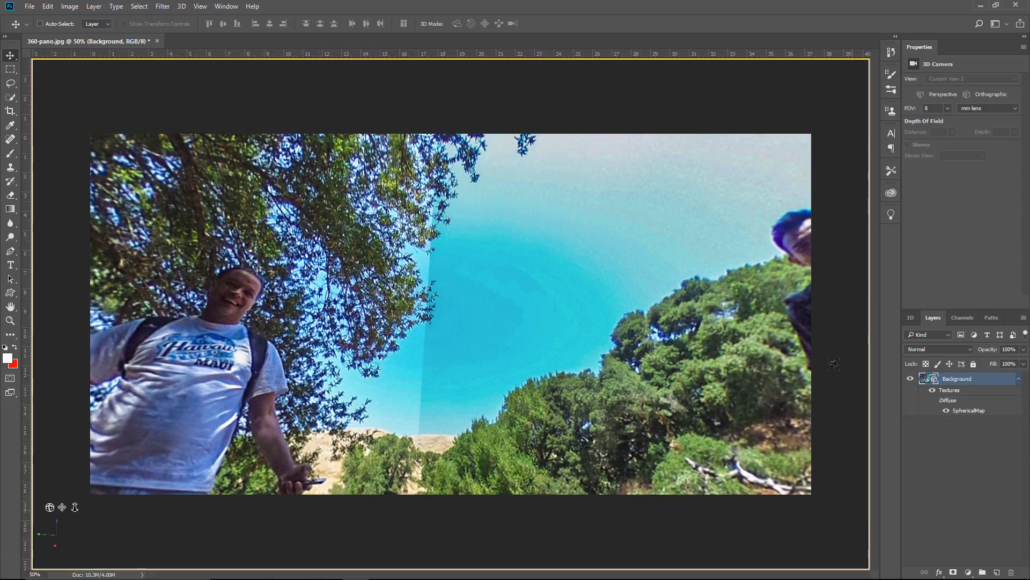
pyautogui.hotkey('ctrl', 'shift', 'alt', 'n')
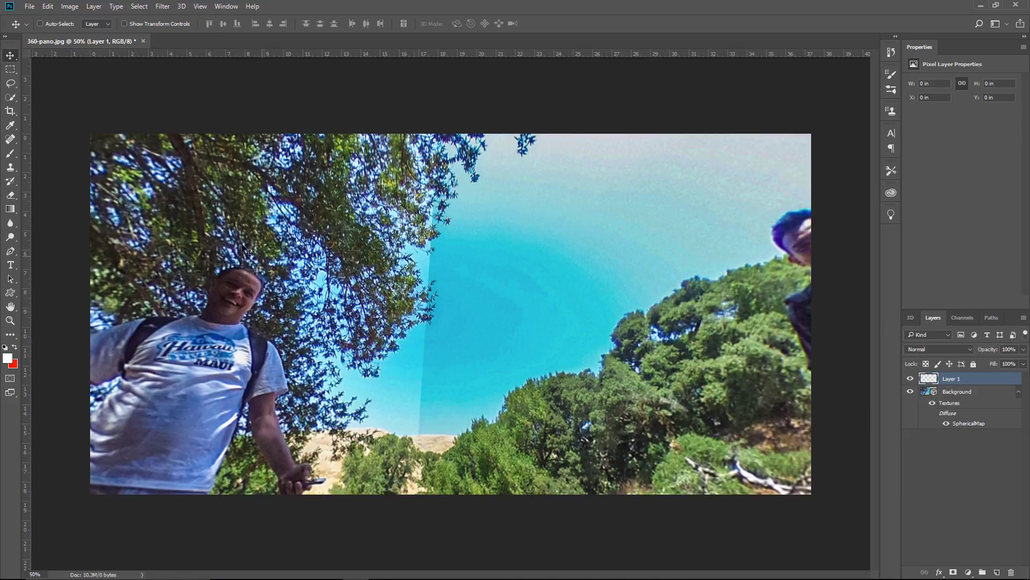
pyautogui.click(10, 154)
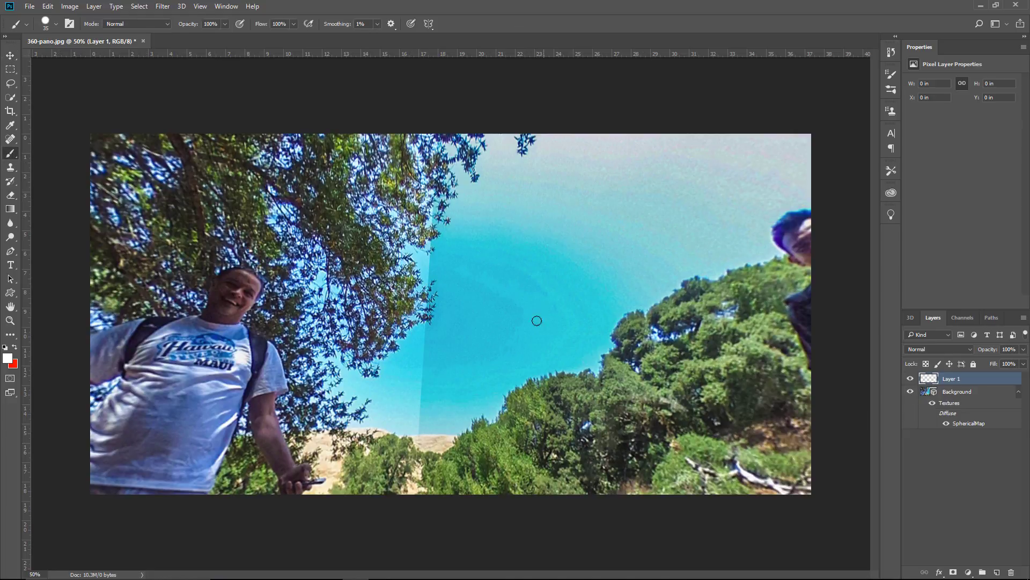
pyautogui.keyDown('alt'); pyautogui.click(444, 343); pyautogui.keyUp('alt')
pyautogui.click(70, 24)
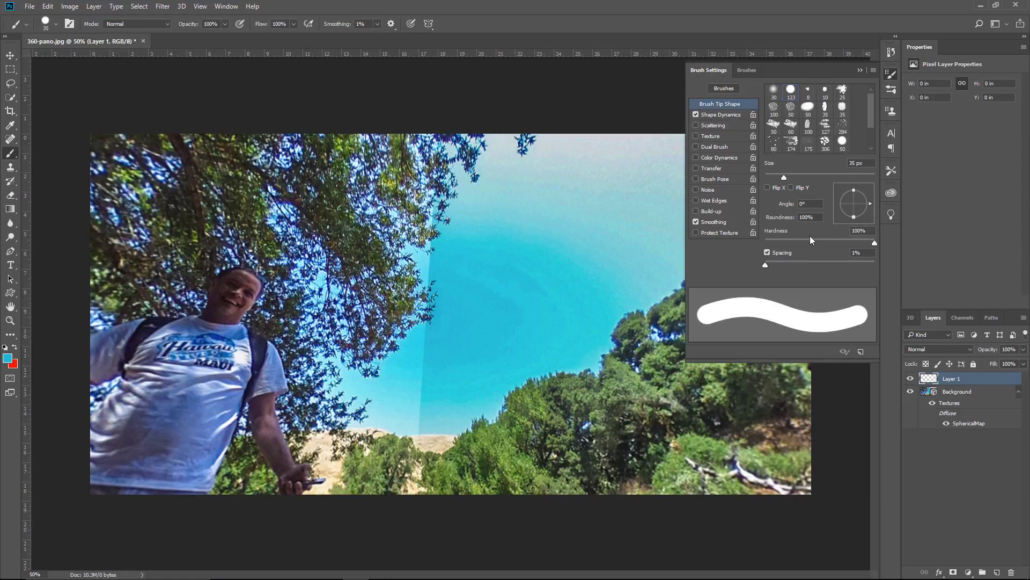
pyautogui.moveTo(811, 240); pyautogui.dragTo(779, 243)
pyautogui.press('F5')
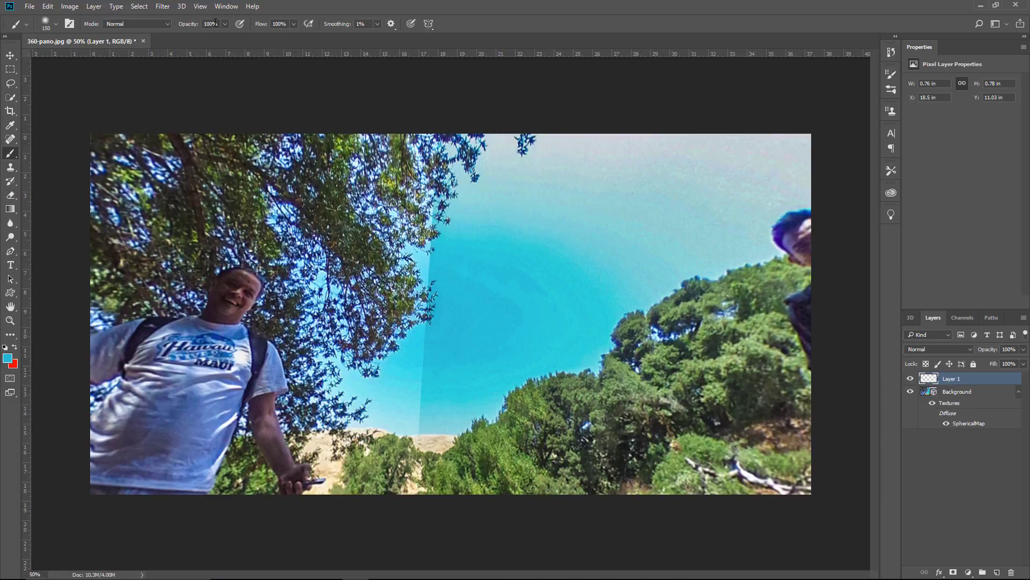
pyautogui.moveTo(195, 26); pyautogui.dragTo(144, 38)
pyautogui.moveTo(433, 343); pyautogui.dragTo(421, 448)
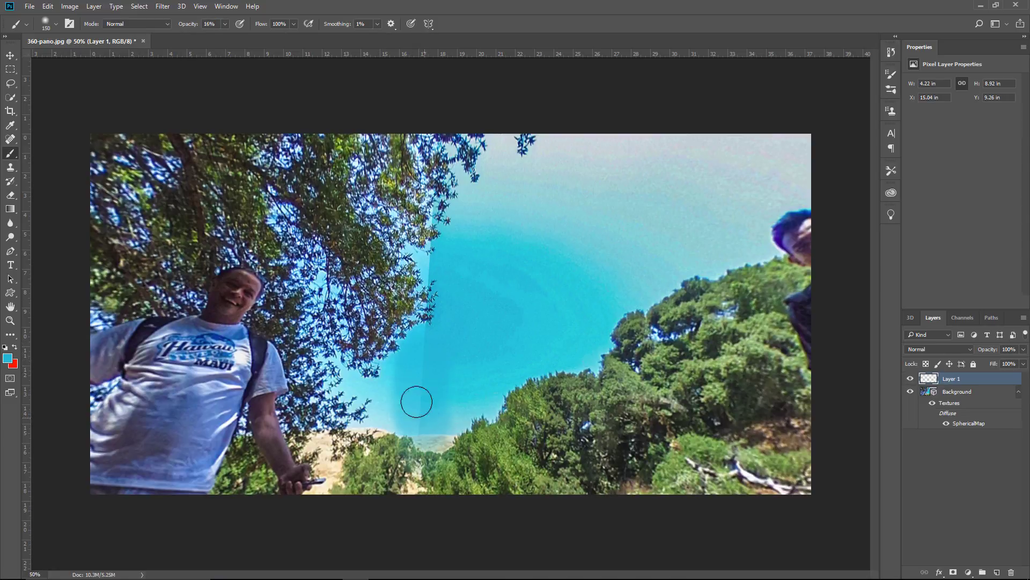
# Clone sky over the seam line with a smaller Clone Stamp brush
pyautogui.click(11, 168)
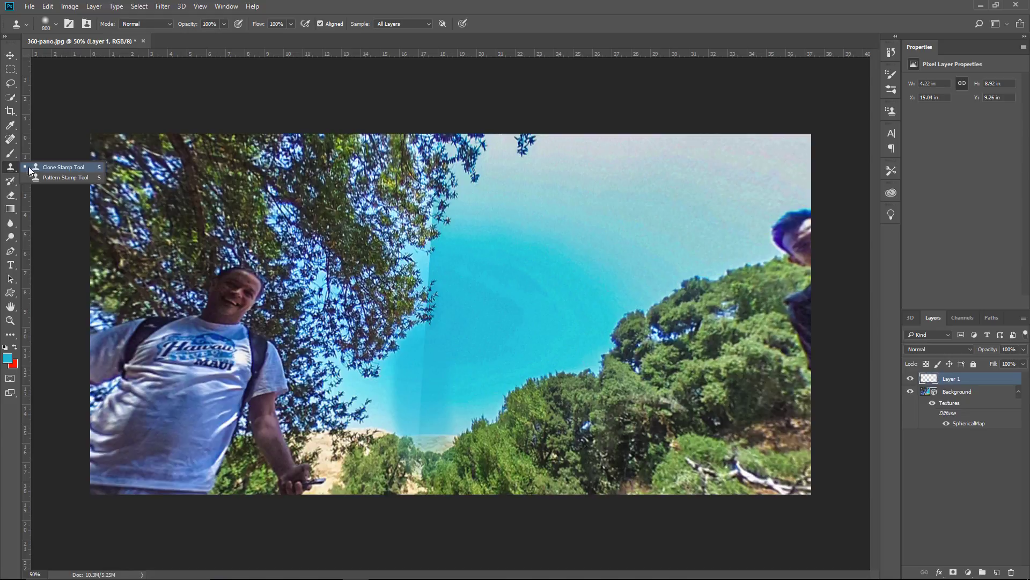
pyautogui.click(60, 168)
pyautogui.press('[')
pyautogui.press('[')
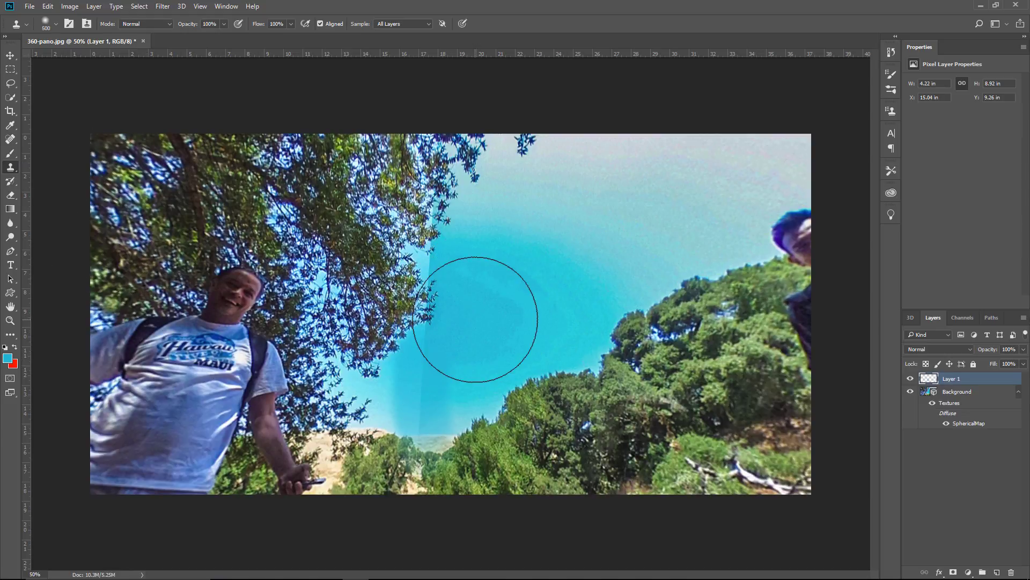
pyautogui.press('[')
pyautogui.press('[')
pyautogui.press('[')
pyautogui.press('[')
pyautogui.keyDown('alt'); pyautogui.click(478, 347); pyautogui.keyUp('alt')
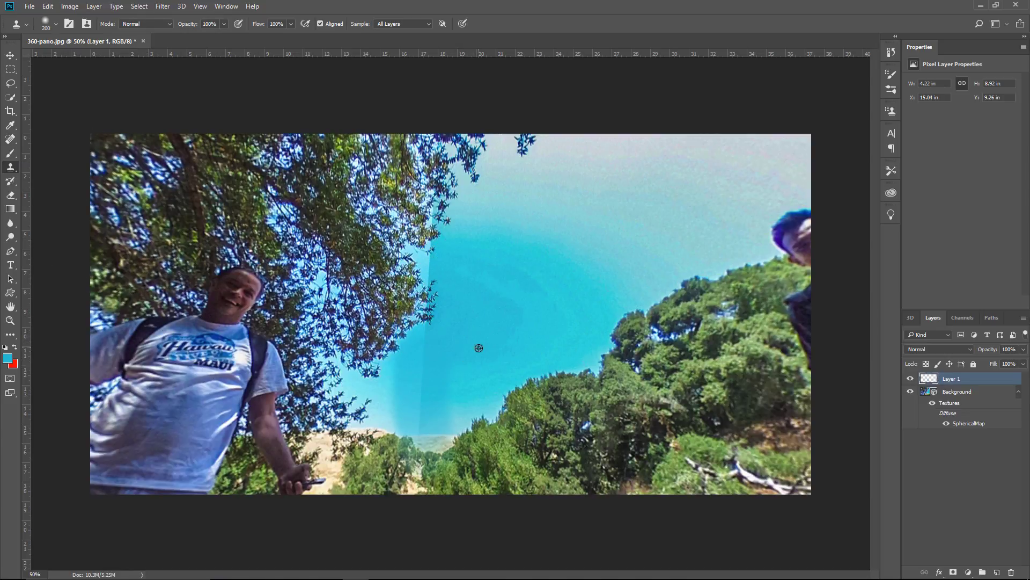
pyautogui.moveTo(427, 338); pyautogui.dragTo(416, 407)
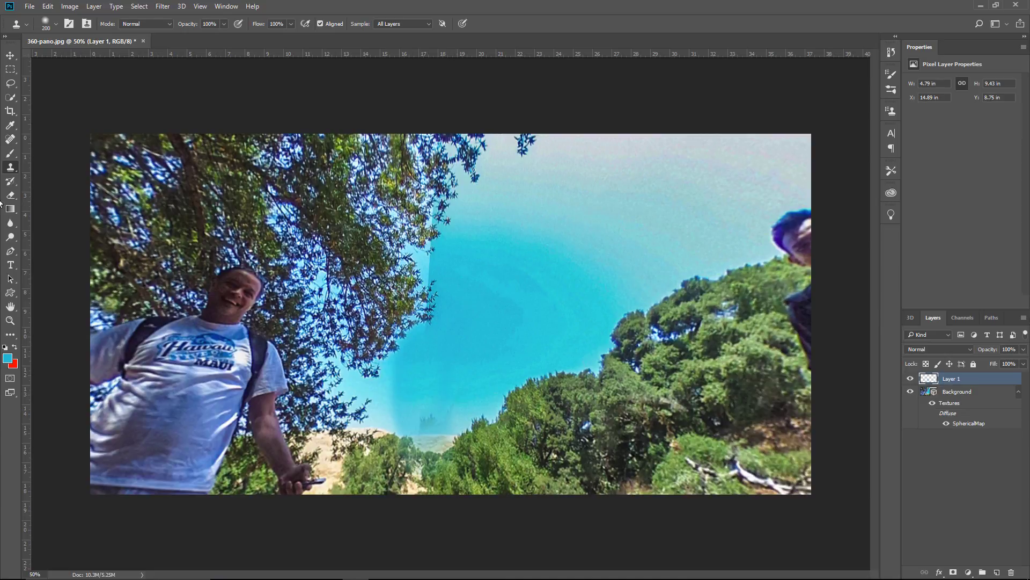
# Spot-heal the remaining seam along its length in the sky
pyautogui.click(10, 139)
pyautogui.moveTo(423, 351); pyautogui.dragTo(438, 419)
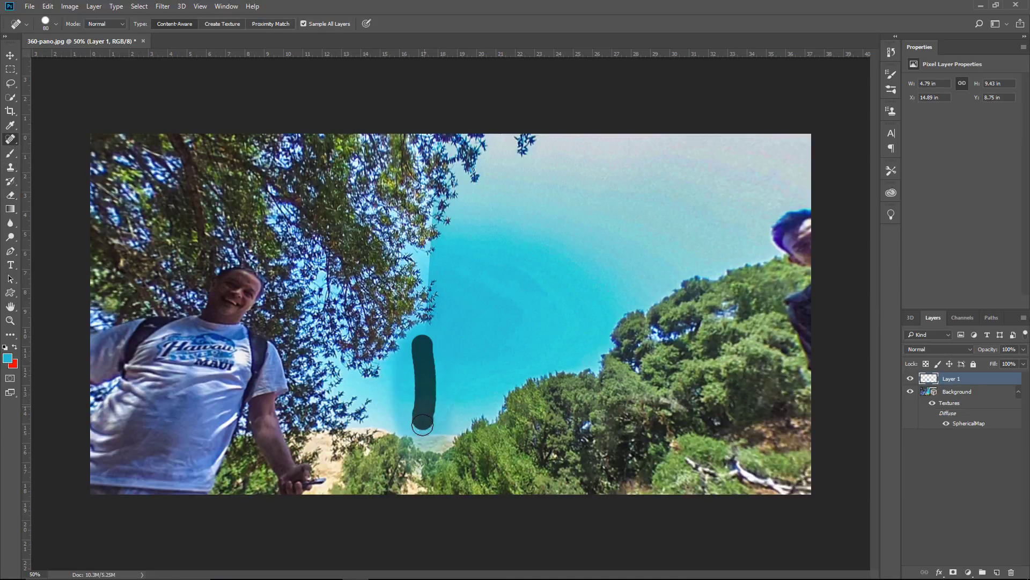
pyautogui.moveTo(424, 369); pyautogui.dragTo(425, 336)
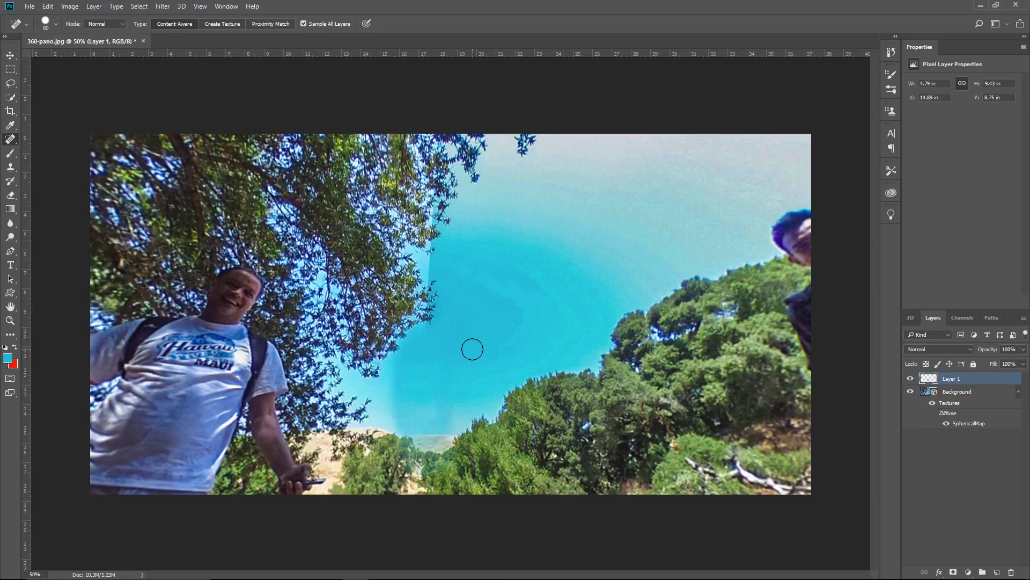
# Compare the sky repair, then open SphericalMap and add a new layer named Seam
pyautogui.click(910, 379)
pyautogui.click(909, 378)
pyautogui.doubleClick(975, 425)
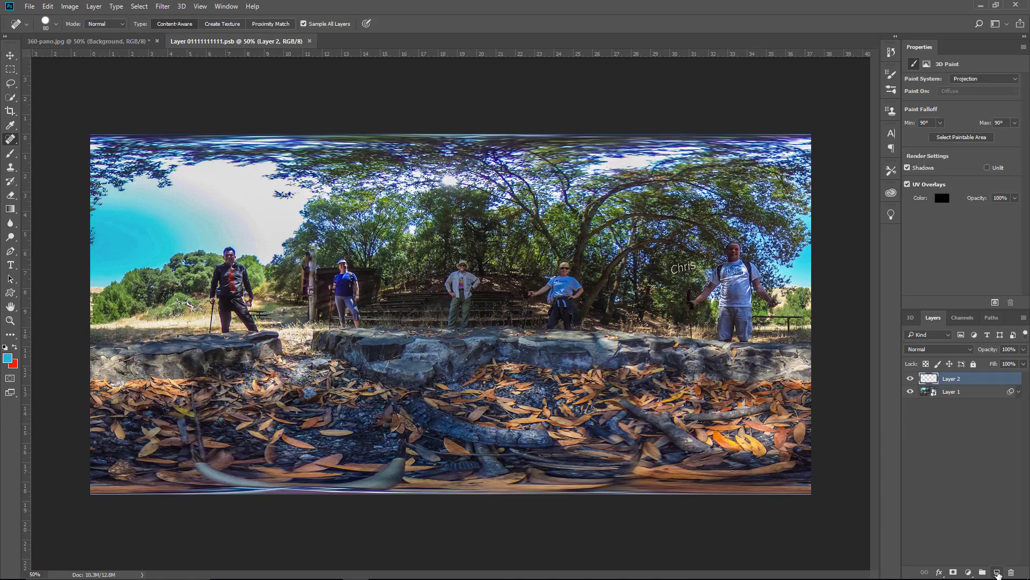
pyautogui.click(997, 572)
pyautogui.click(910, 392)
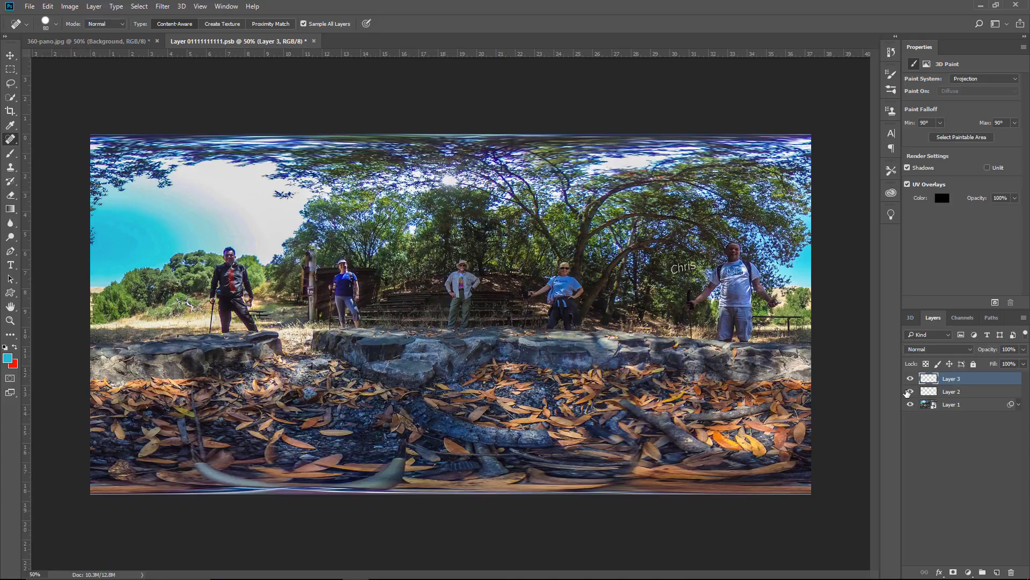
pyautogui.doubleClick(953, 378)
pyautogui.write('Seam')
pyautogui.click(956, 433)
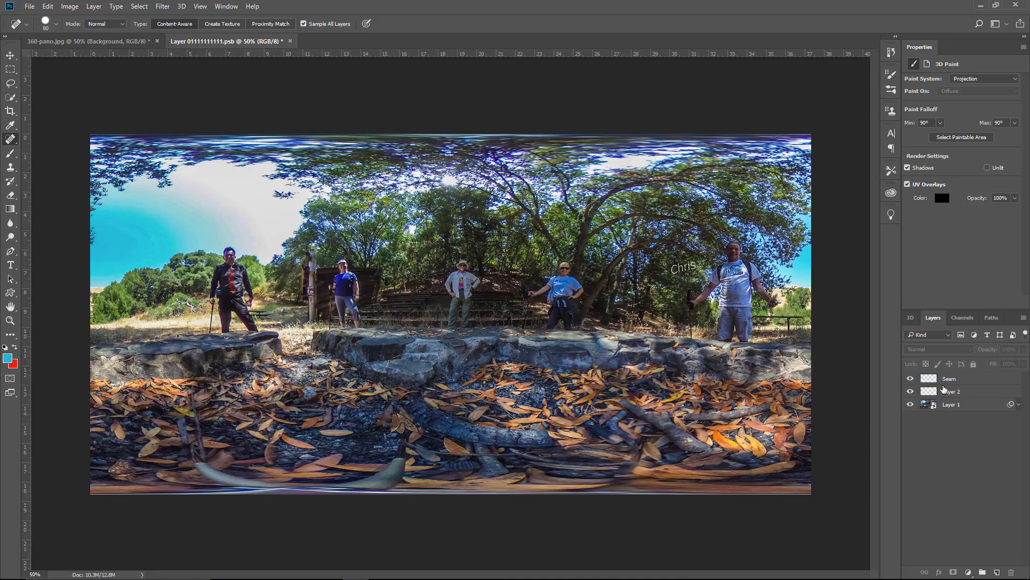
pyautogui.click(929, 380)
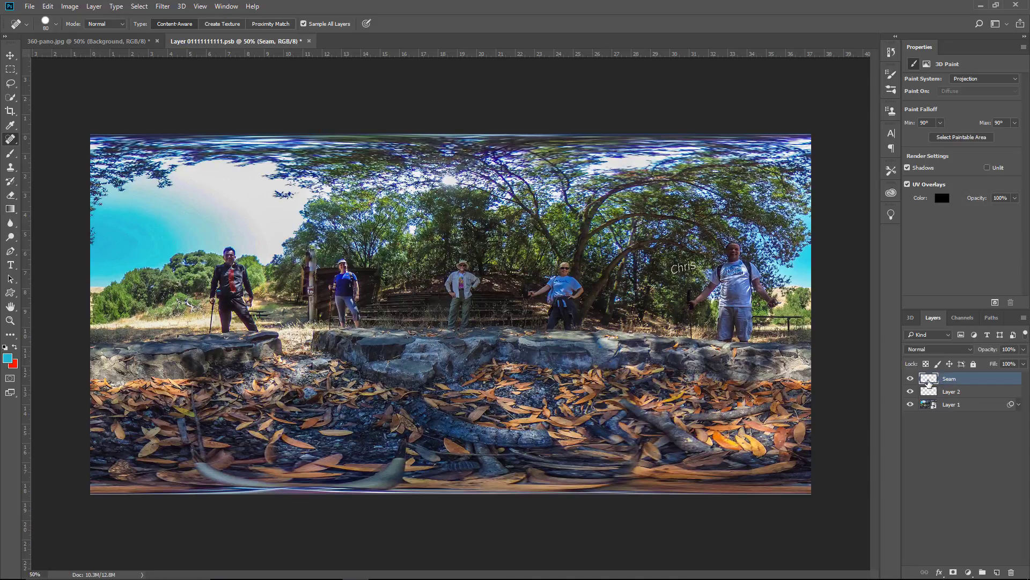
# Save and close the texture, merge the sky repair with Ctrl+E, and reopen SphericalMap
pyautogui.click(309, 41)
pyautogui.click(466, 222)
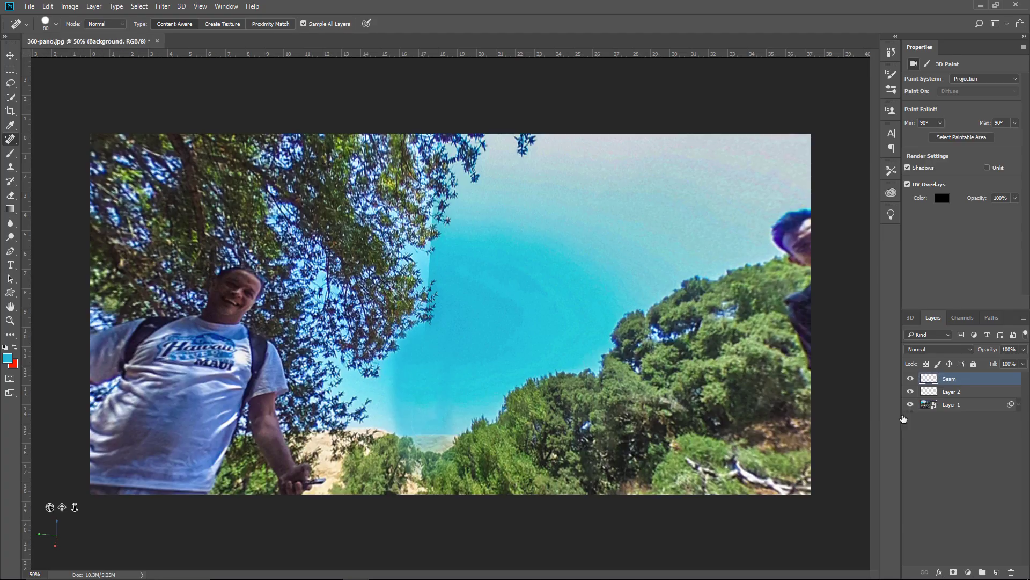
pyautogui.click(933, 380)
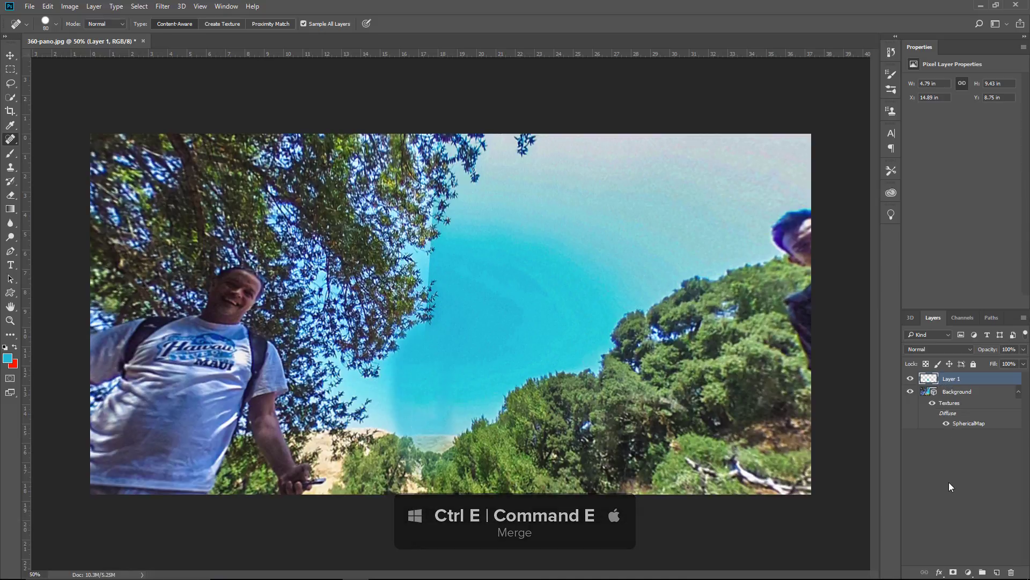
pyautogui.hotkey('ctrl', 'e')
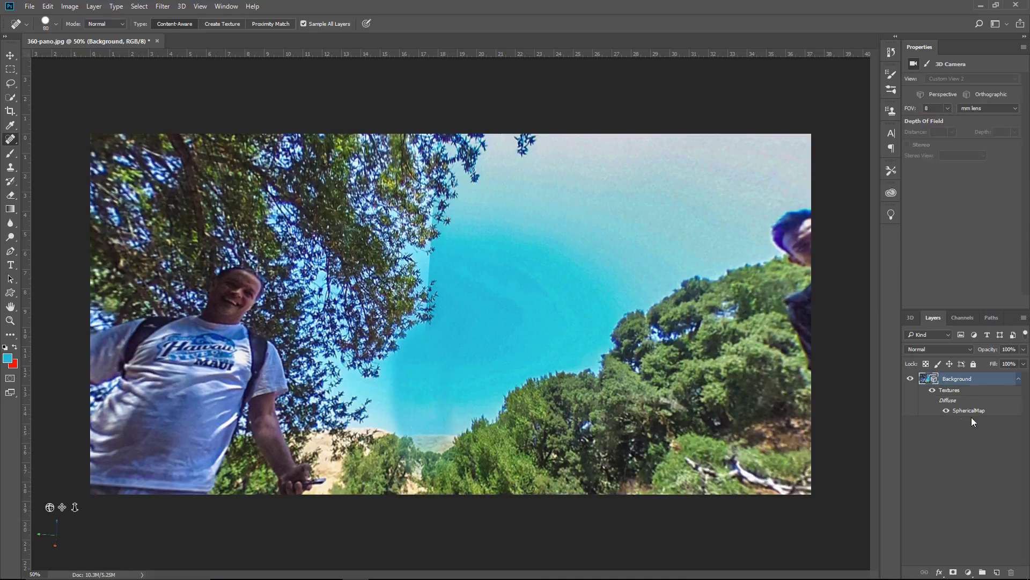
pyautogui.doubleClick(973, 411)
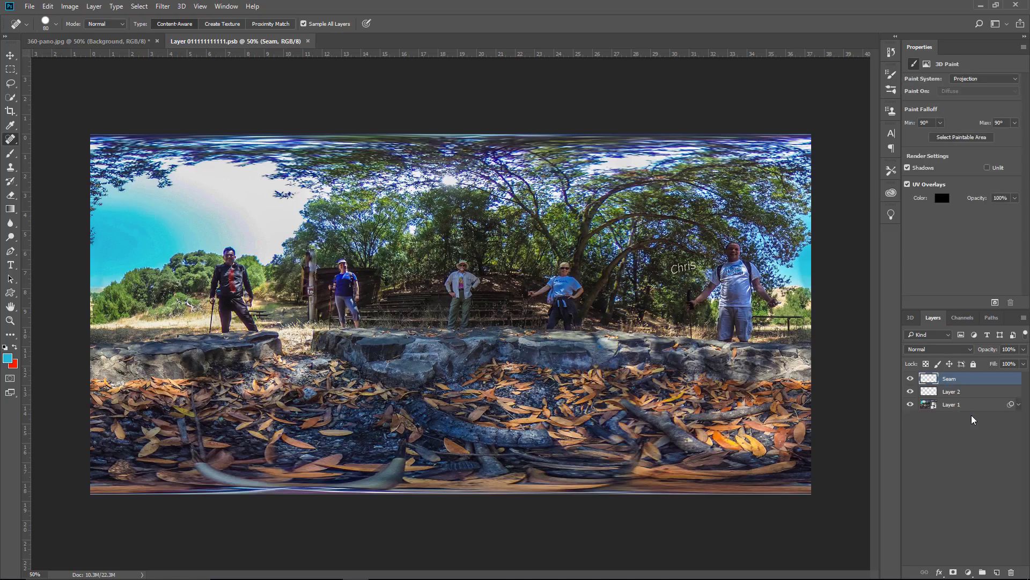
# Show Seam, add another empty layer, save the texture, and orbit down to the ground
pyautogui.click(916, 378)
pyautogui.click(997, 573)
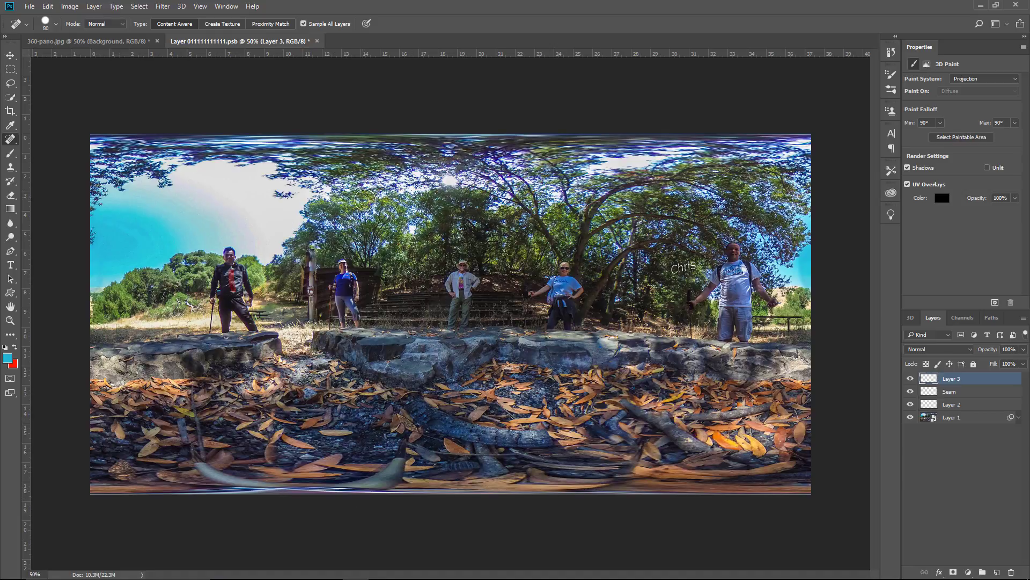
pyautogui.click(317, 41)
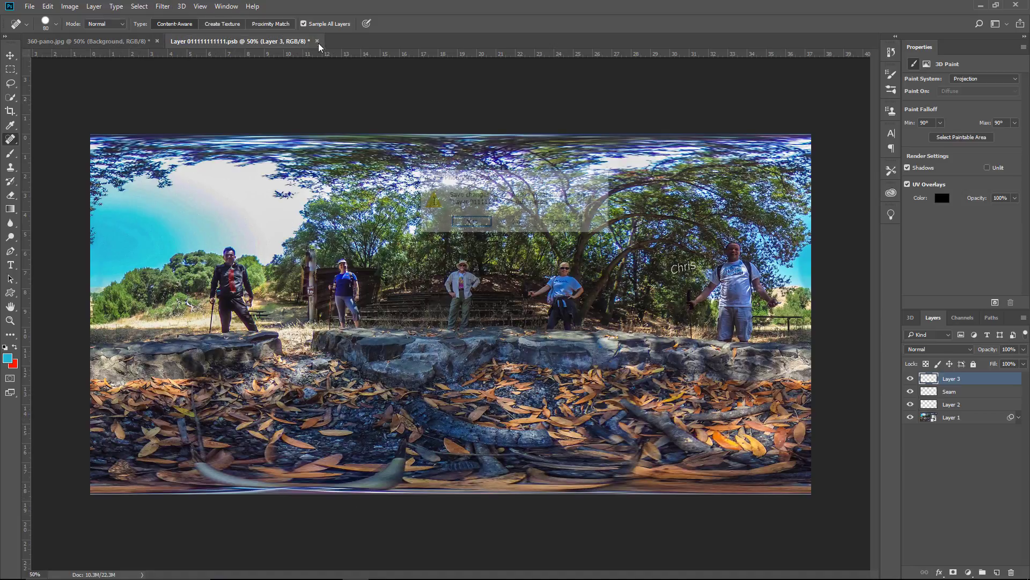
pyautogui.click(472, 221)
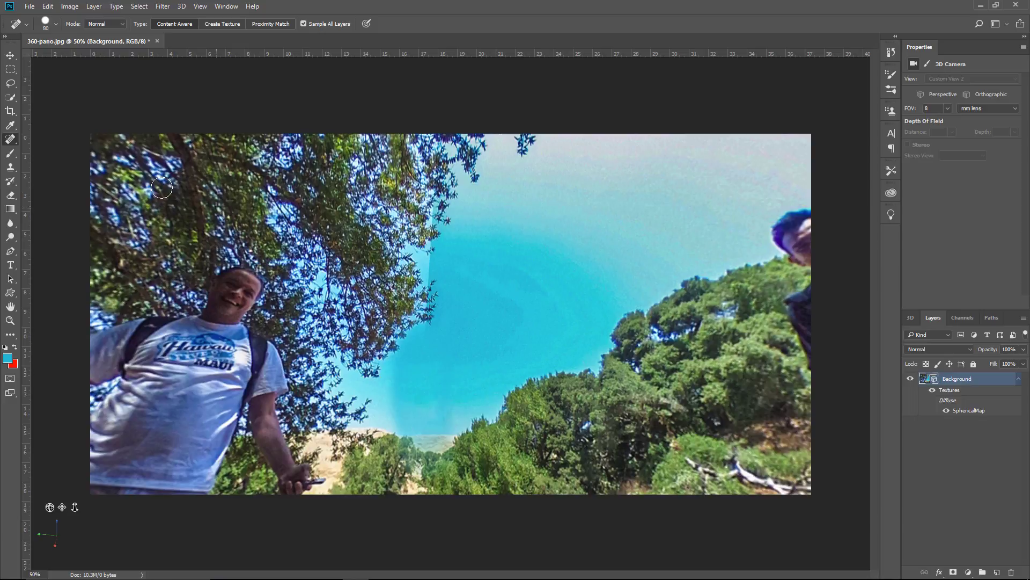
pyautogui.press('v')
pyautogui.moveTo(460, 349)
pyautogui.mouseDown()
pyautogui.moveTo(451, 367)
pyautogui.moveTo(545, 419)
pyautogui.mouseUp()
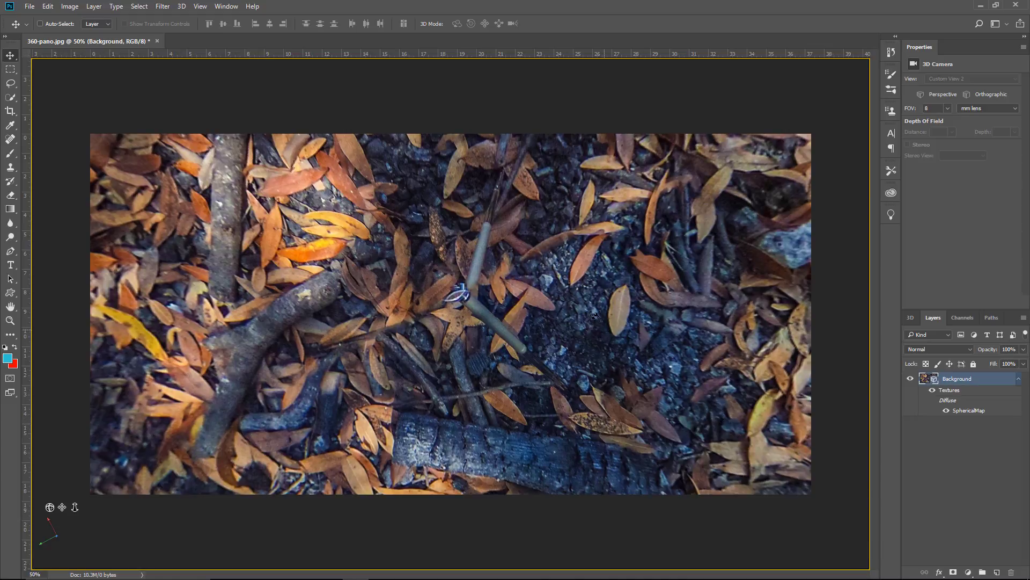
# Heal away the tripod legs on a new layer with Spot Healing, then merge it down
pyautogui.click(997, 572)
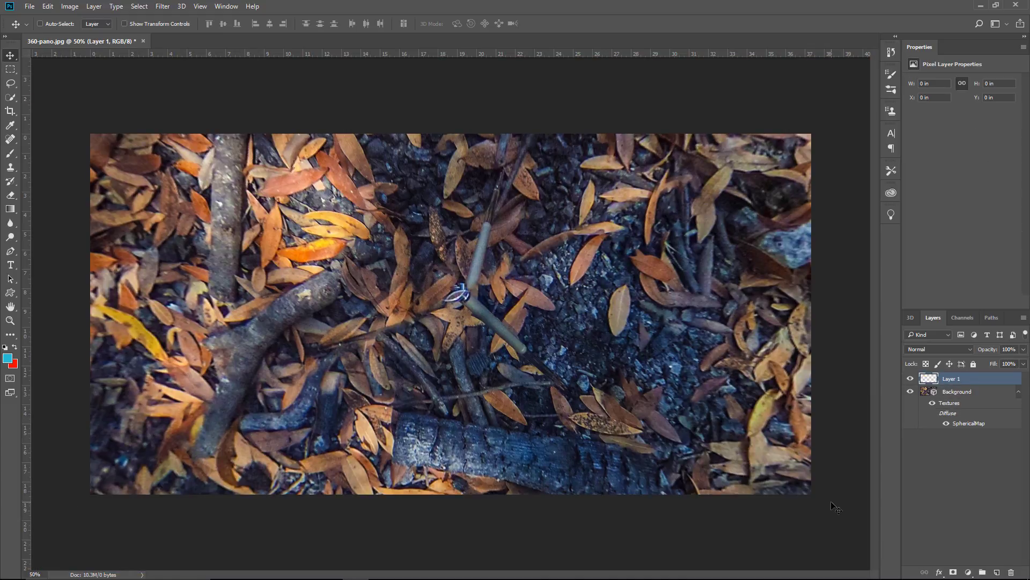
pyautogui.click(10, 140)
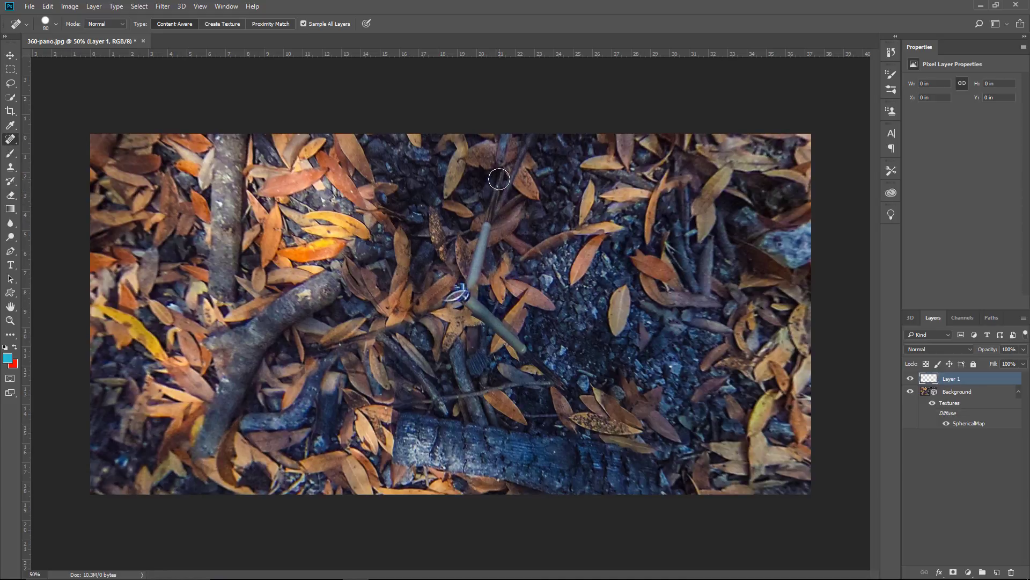
pyautogui.moveTo(499, 179); pyautogui.dragTo(558, 388)
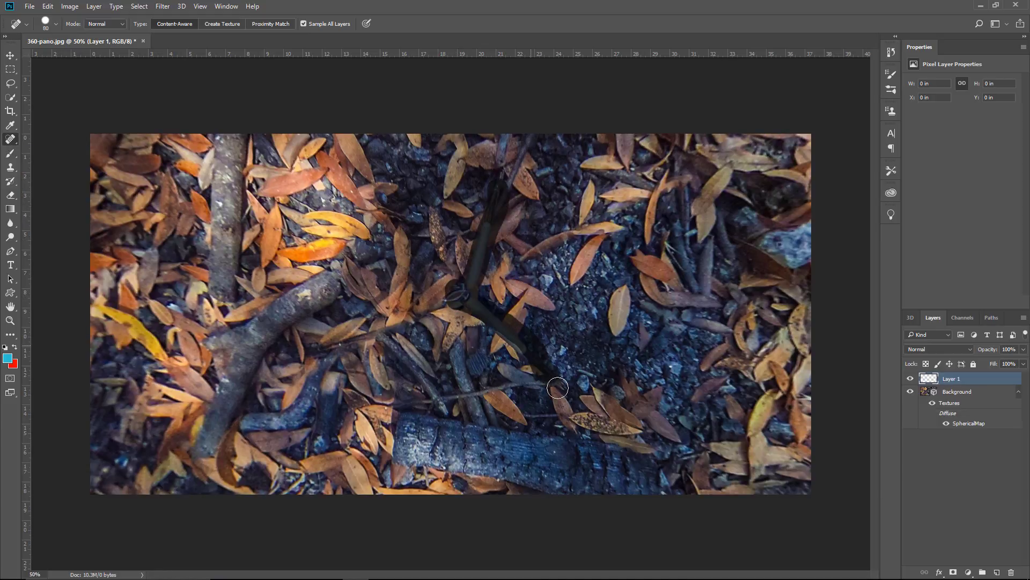
pyautogui.moveTo(557, 388); pyautogui.dragTo(511, 355)
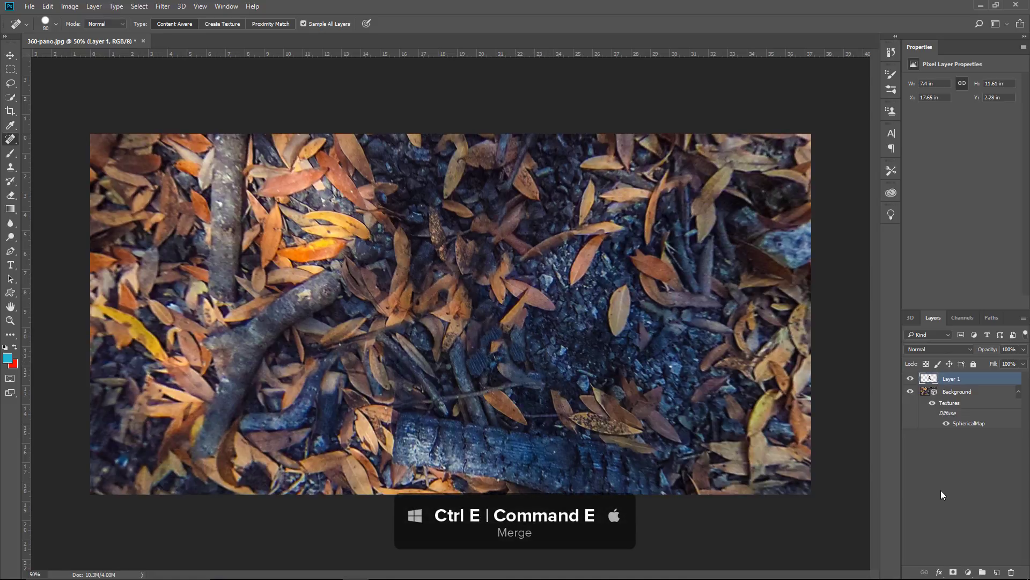
pyautogui.hotkey('ctrl', 'e')
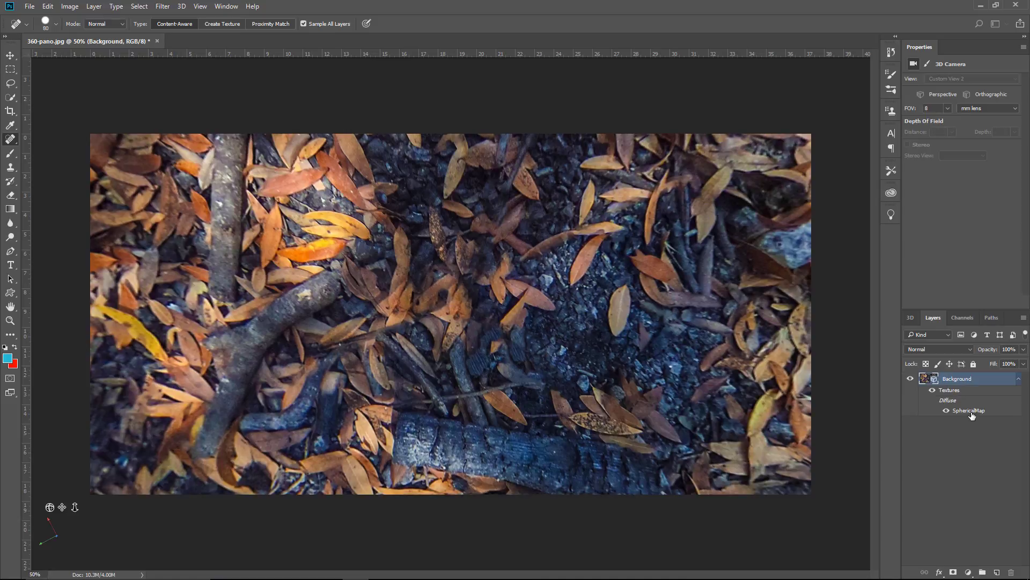
# Reopen SphericalMap, hide the Chris text layer, and show Layer 3's tripod-leg patch
pyautogui.doubleClick(972, 415)
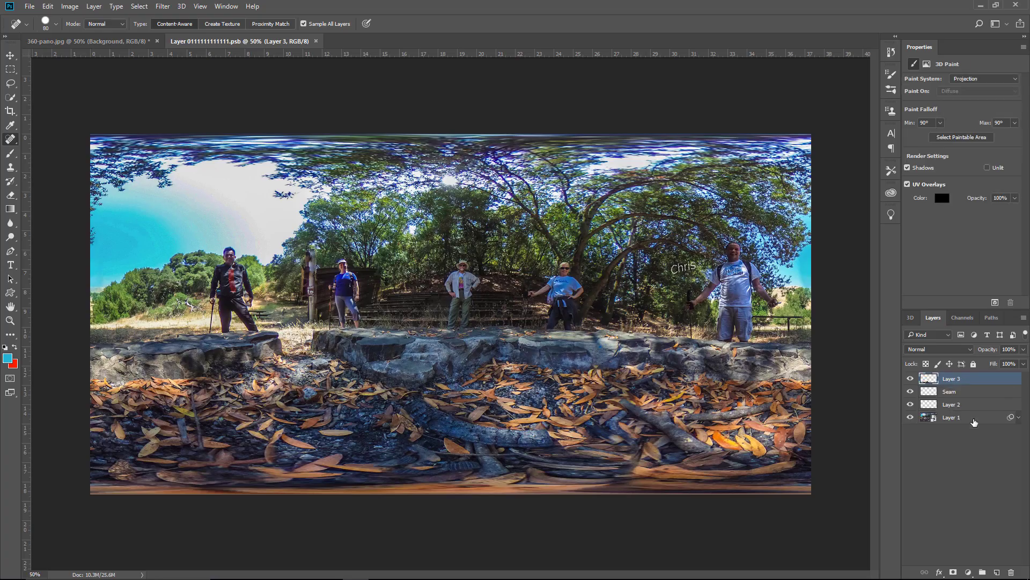
pyautogui.click(911, 380)
pyautogui.click(911, 381)
pyautogui.click(911, 381)
pyautogui.click(911, 381)
pyautogui.click(911, 406)
pyautogui.click(910, 379)
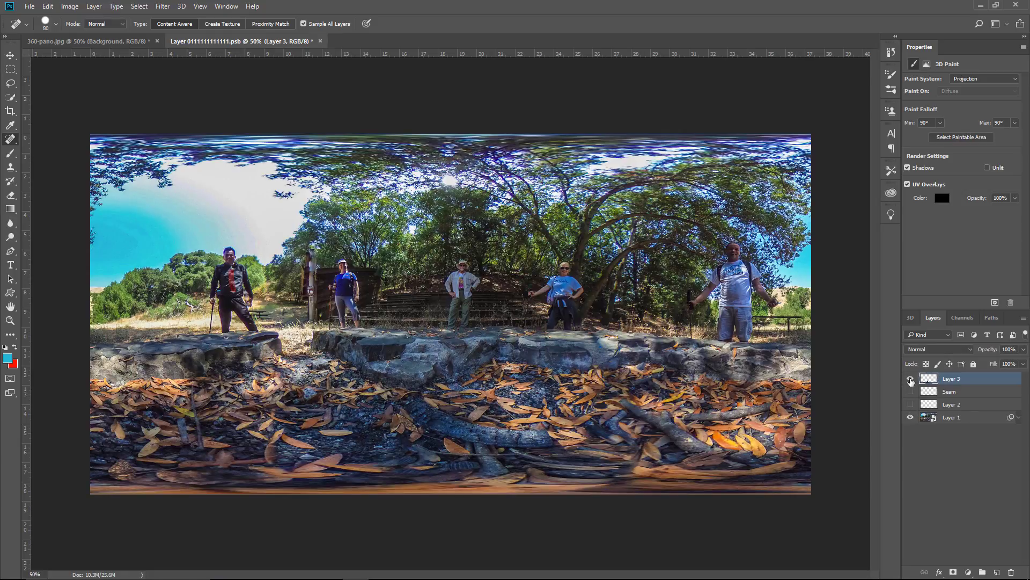
# Turn off Layer 1's Camera Raw smart filter, then save and close the texture
pyautogui.click(1018, 419)
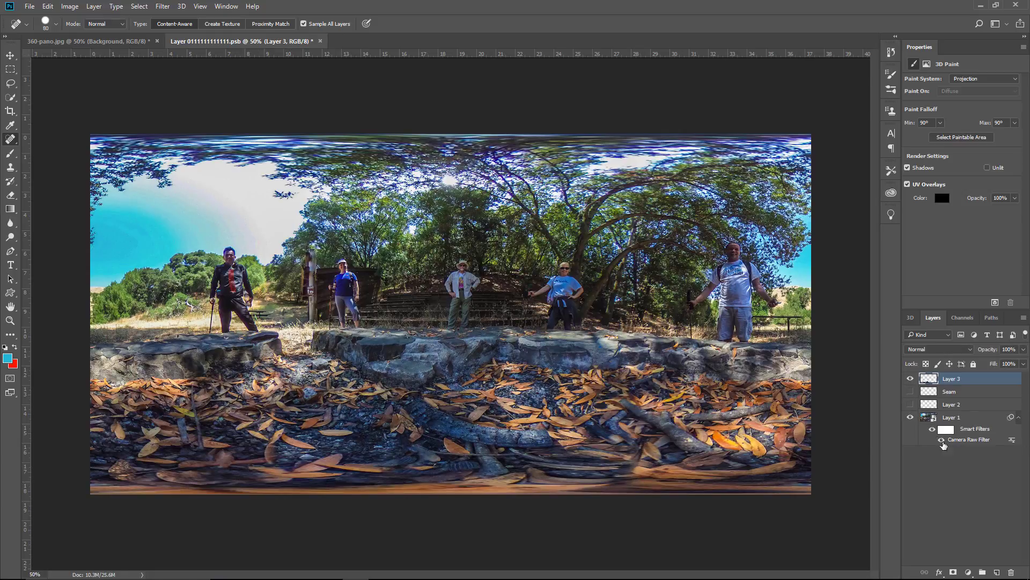
pyautogui.click(931, 430)
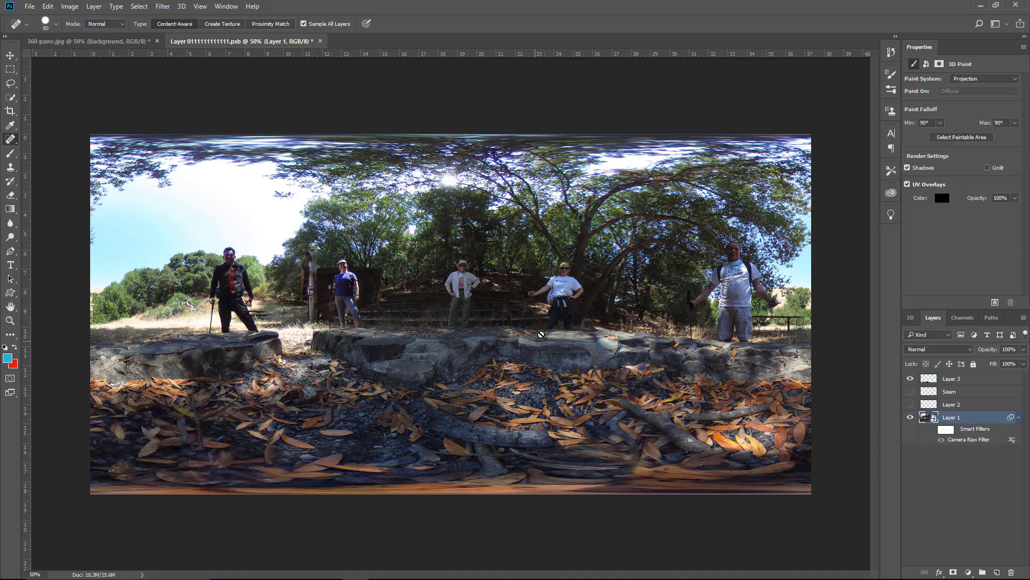
pyautogui.click(1019, 419)
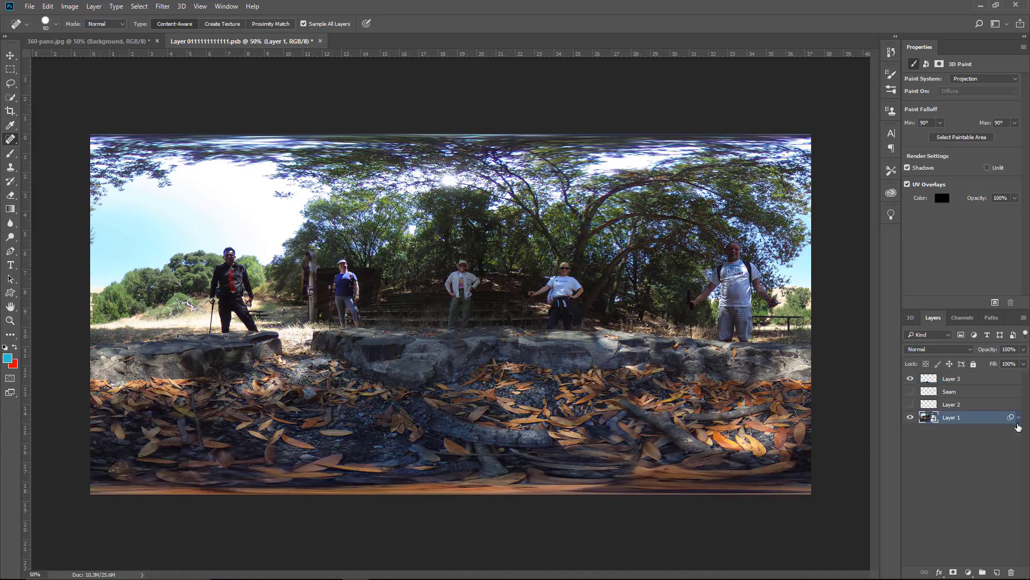
pyautogui.click(320, 41)
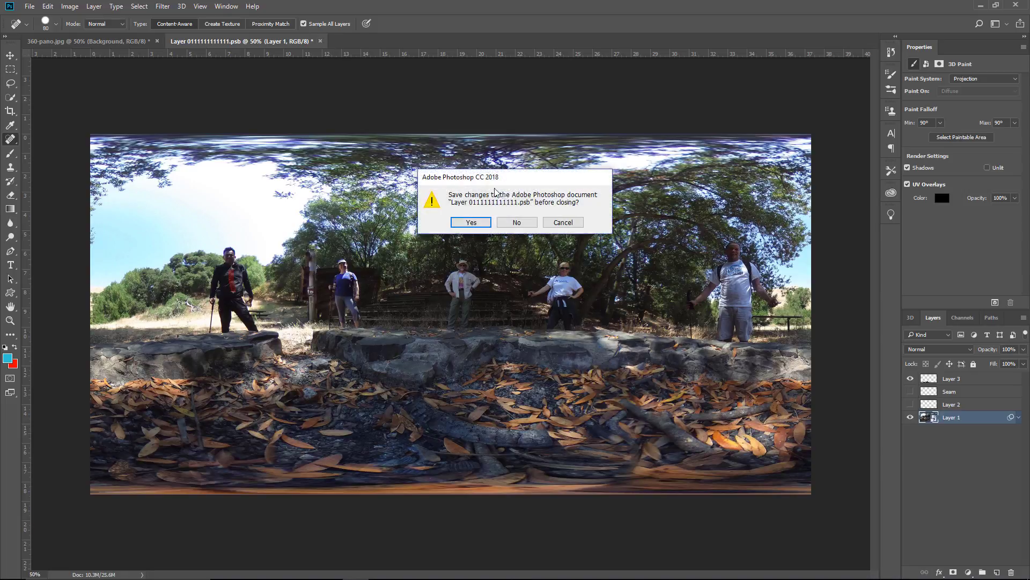
pyautogui.click(471, 224)
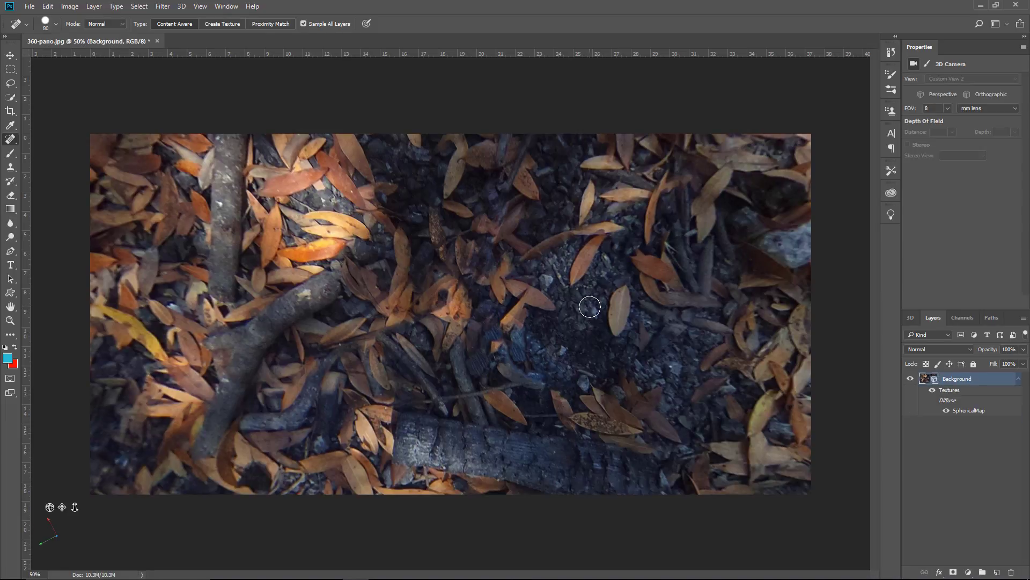
# Aim the view up at the people and trees and create a video timeline
pyautogui.click(10, 55)
pyautogui.moveTo(436, 307)
pyautogui.mouseDown()
pyautogui.moveTo(439, 229)
pyautogui.moveTo(546, 218)
pyautogui.mouseUp()
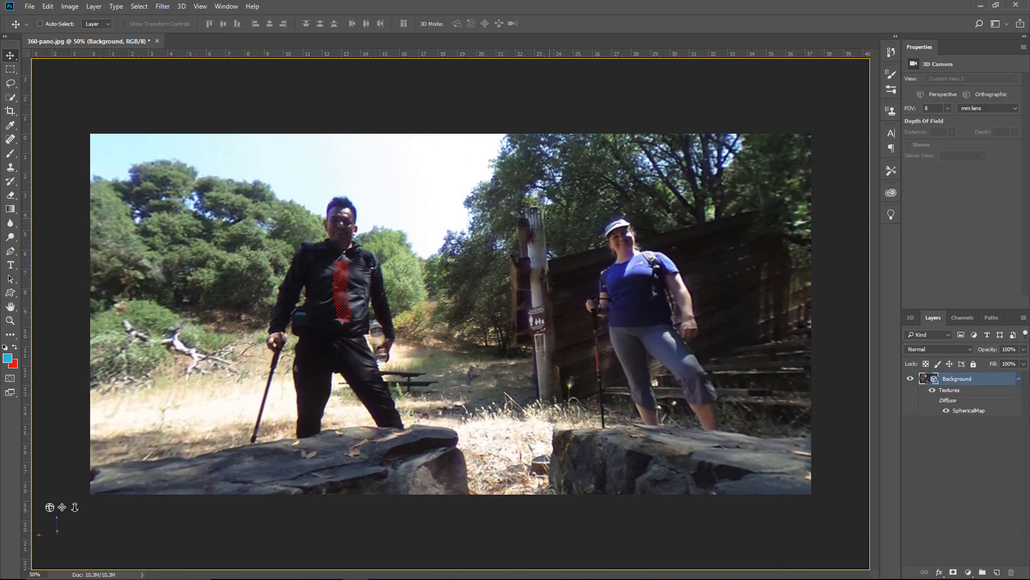
pyautogui.click(225, 7)
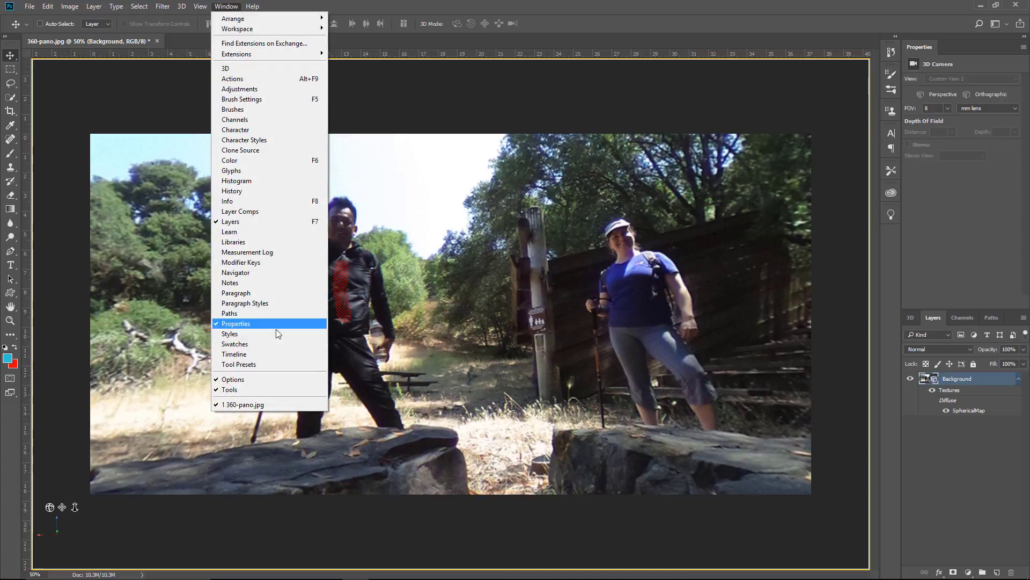
pyautogui.click(279, 354)
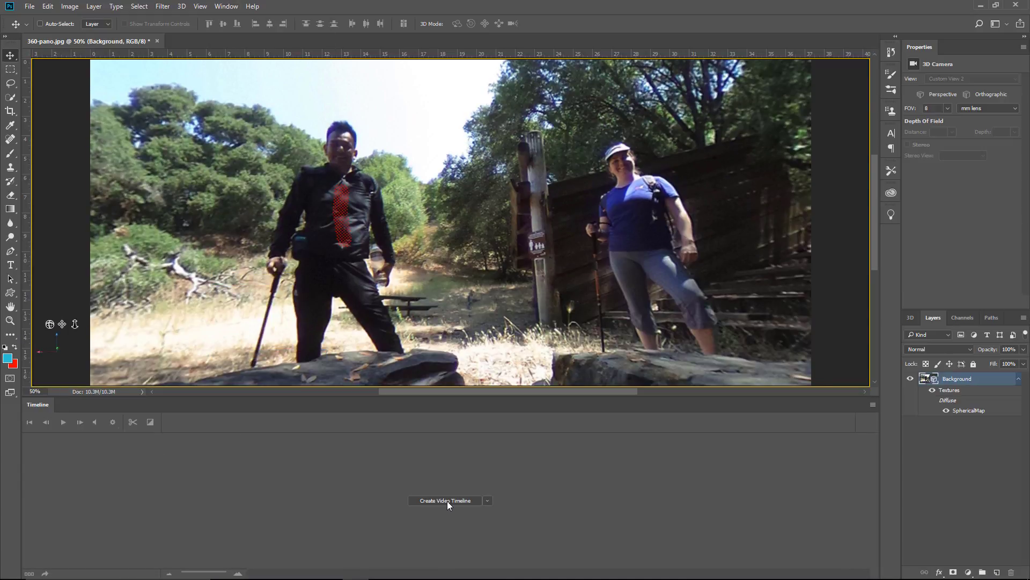
pyautogui.click(446, 500)
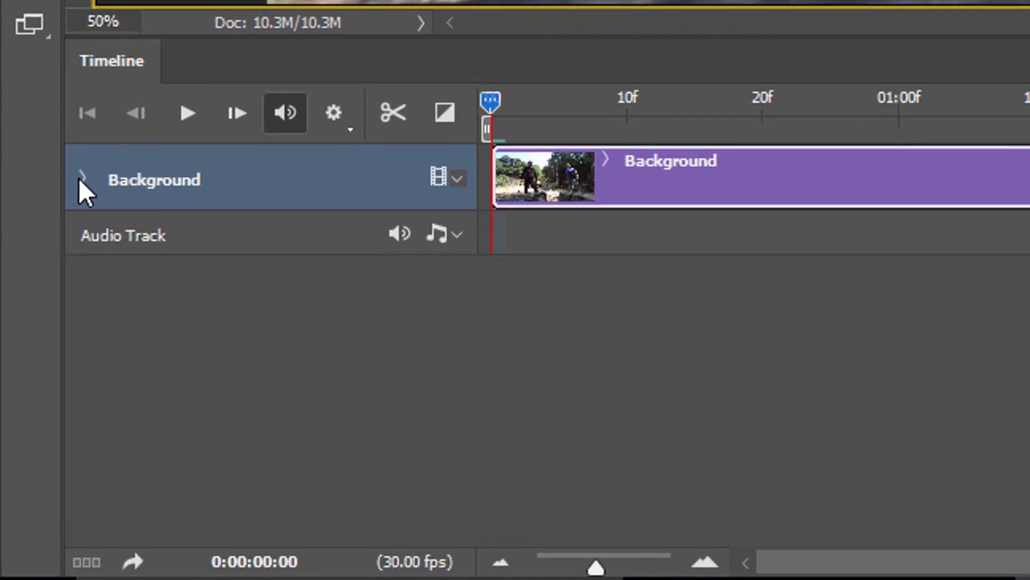
# Keyframe 3D Camera Position at start and end with a rotated final view, then scrub to preview
pyautogui.click(81, 177)
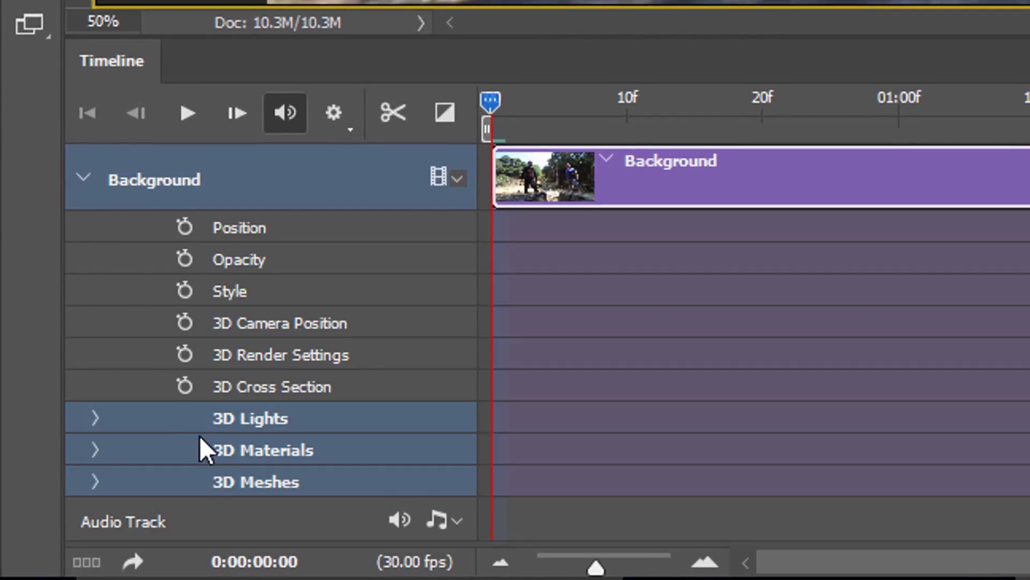
pyautogui.click(184, 322)
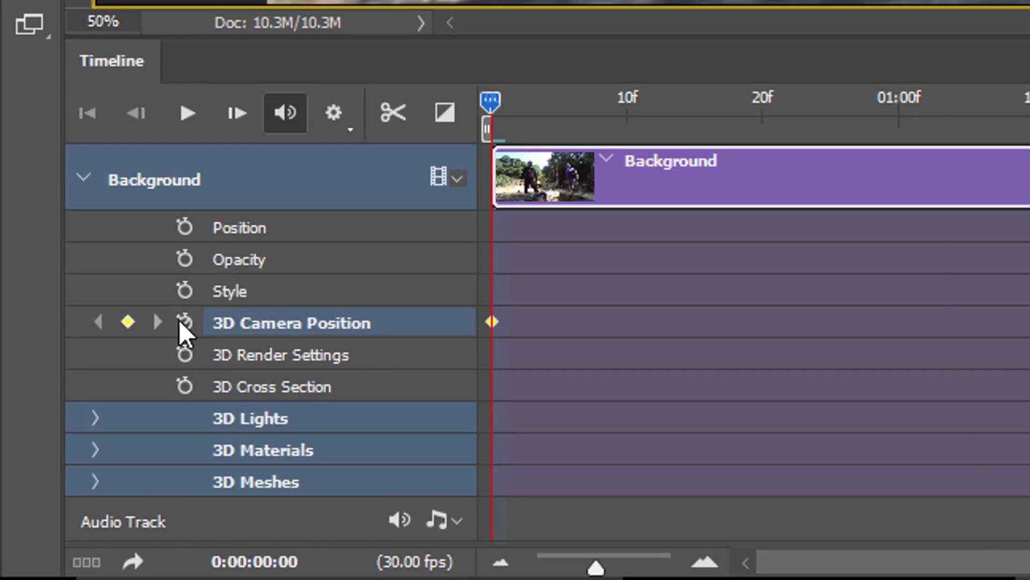
pyautogui.click(126, 322)
pyautogui.moveTo(489, 110); pyautogui.dragTo(824, 419)
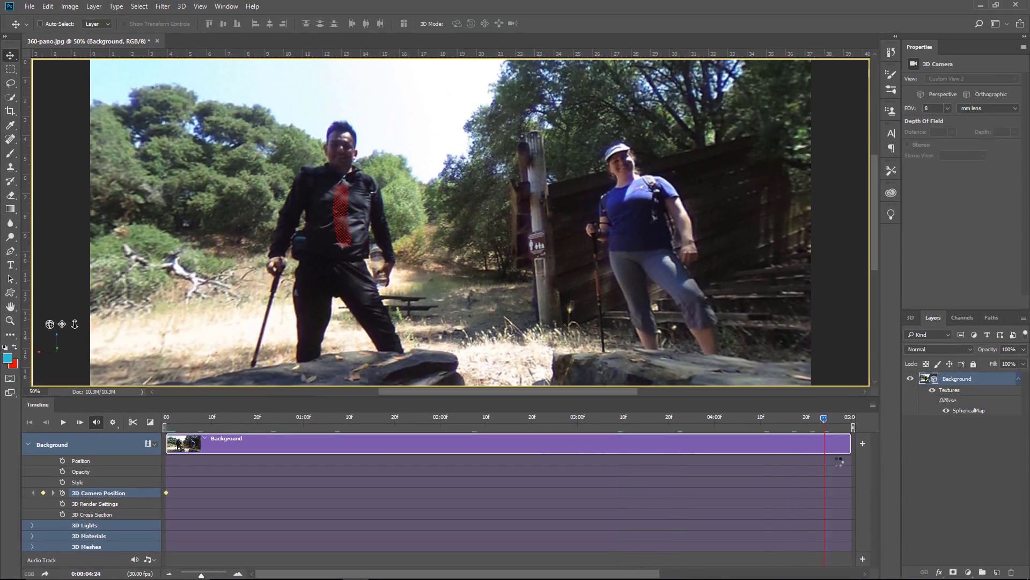
pyautogui.moveTo(838, 461); pyautogui.dragTo(847, 464)
pyautogui.moveTo(778, 263)
pyautogui.mouseDown()
pyautogui.moveTo(624, 255)
pyautogui.moveTo(879, 274)
pyautogui.moveTo(849, 309)
pyautogui.mouseUp()
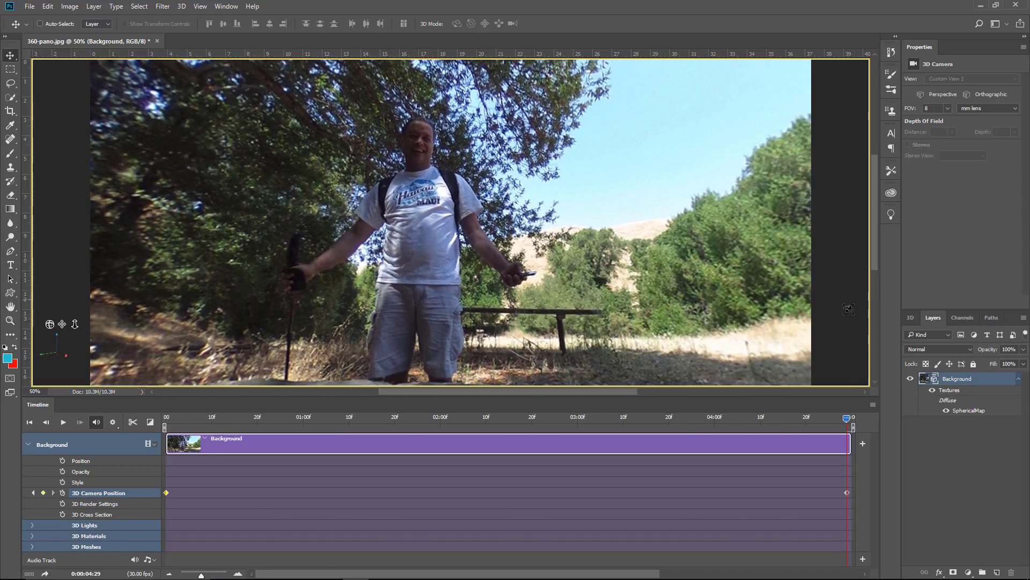
pyautogui.moveTo(847, 417)
pyautogui.mouseDown()
pyautogui.moveTo(456, 437)
pyautogui.moveTo(159, 437)
pyautogui.mouseUp()
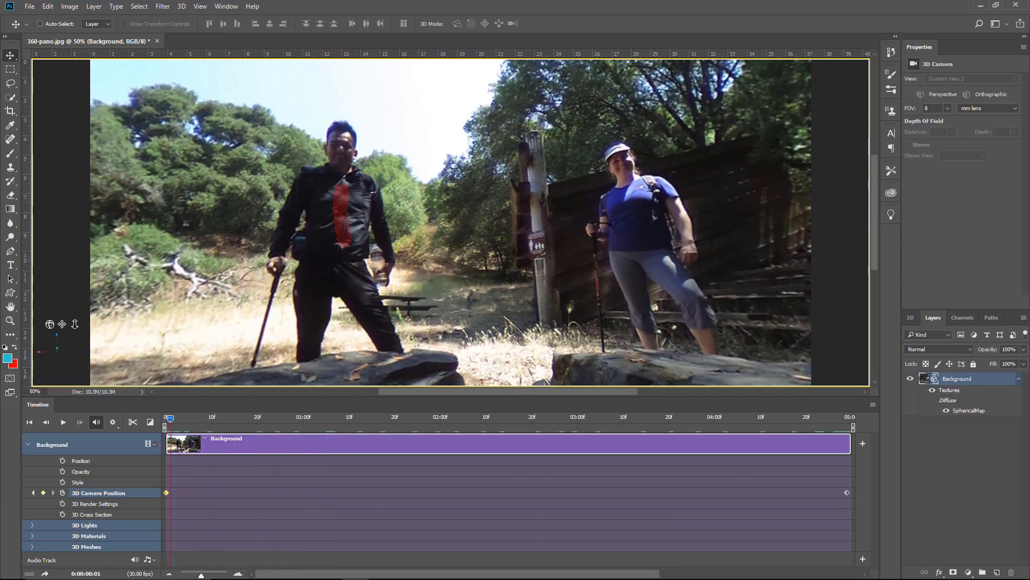
pyautogui.moveTo(161, 437); pyautogui.dragTo(849, 441)
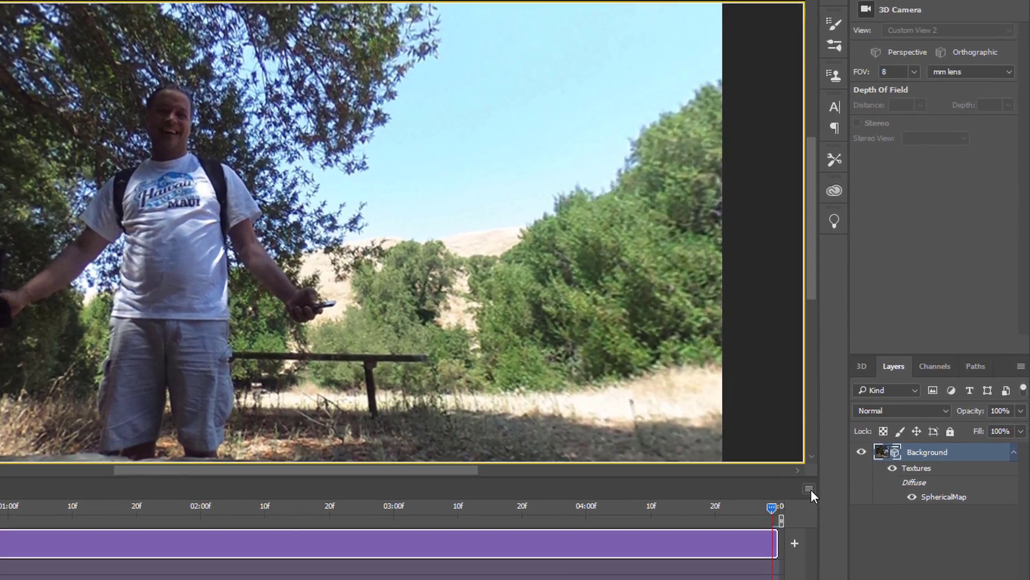
# Dismiss the Render Video dialog and set the rulers to pixels
pyautogui.click(809, 489)
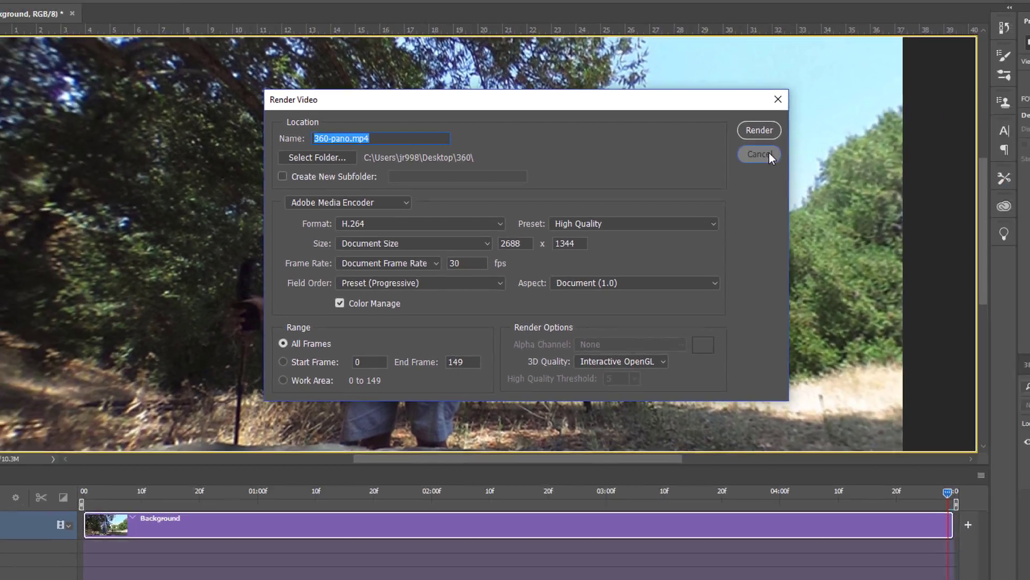
pyautogui.click(762, 155)
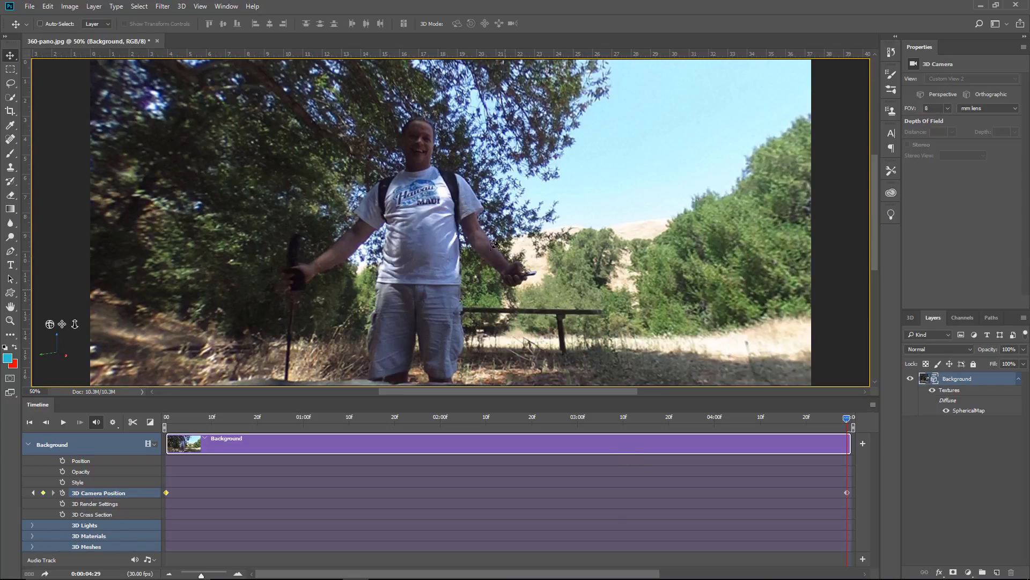
pyautogui.rightClick(265, 56)
pyautogui.click(284, 62)
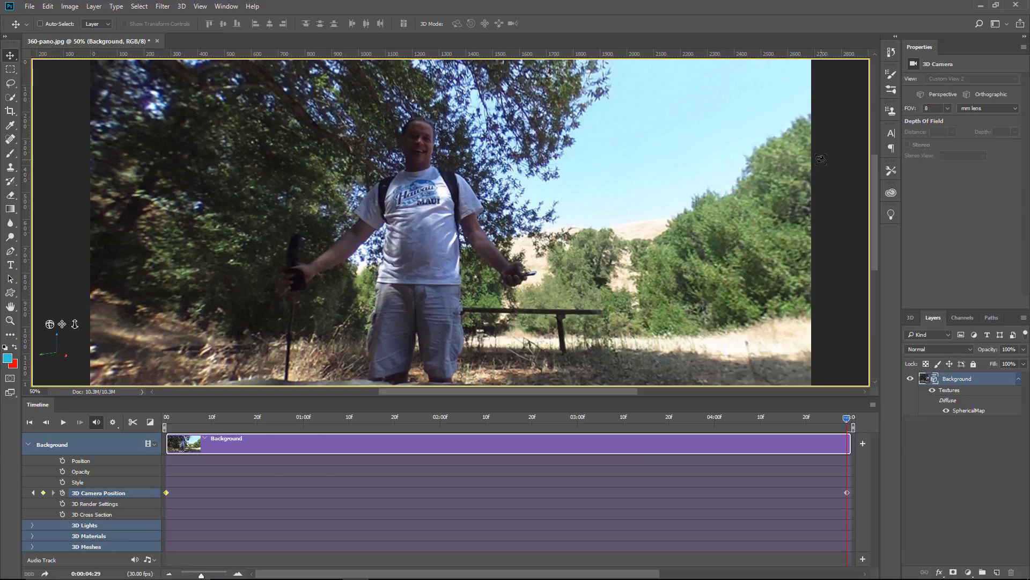
# Resize the image to 800 px wide (800 × 400) in Image Size
pyautogui.click(69, 7)
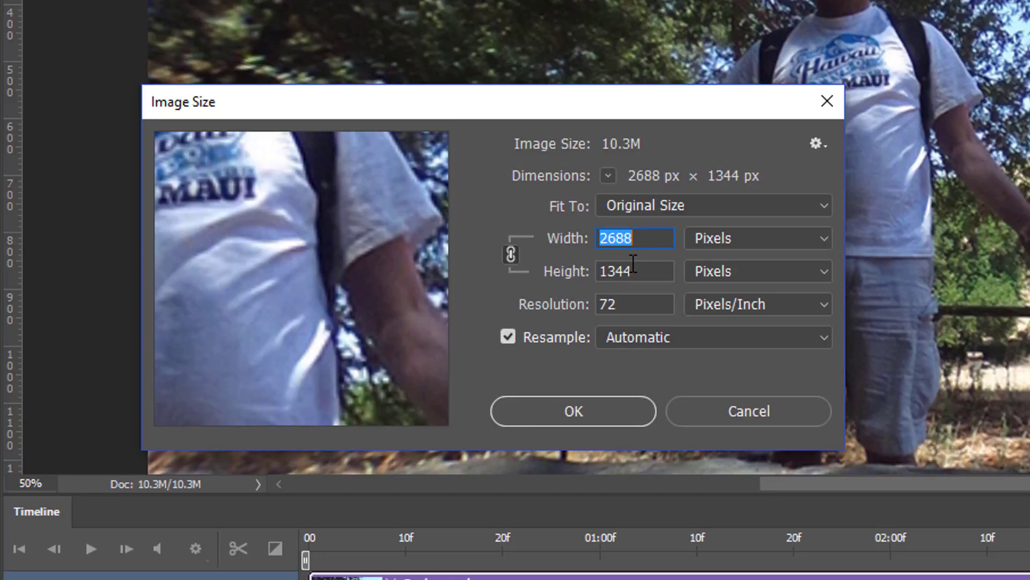
pyautogui.write('8')
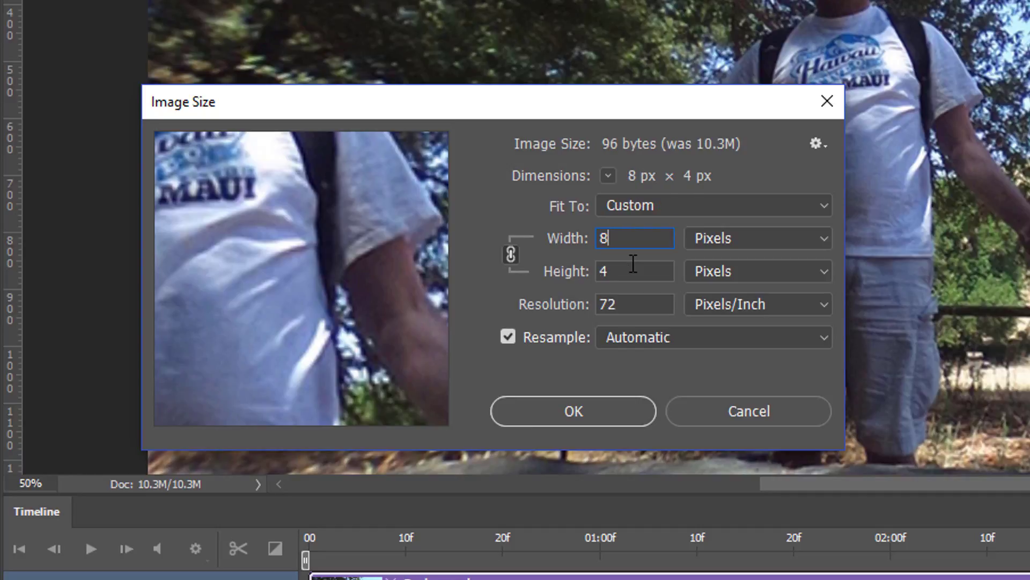
pyautogui.write('00')
pyautogui.click(359, 370)
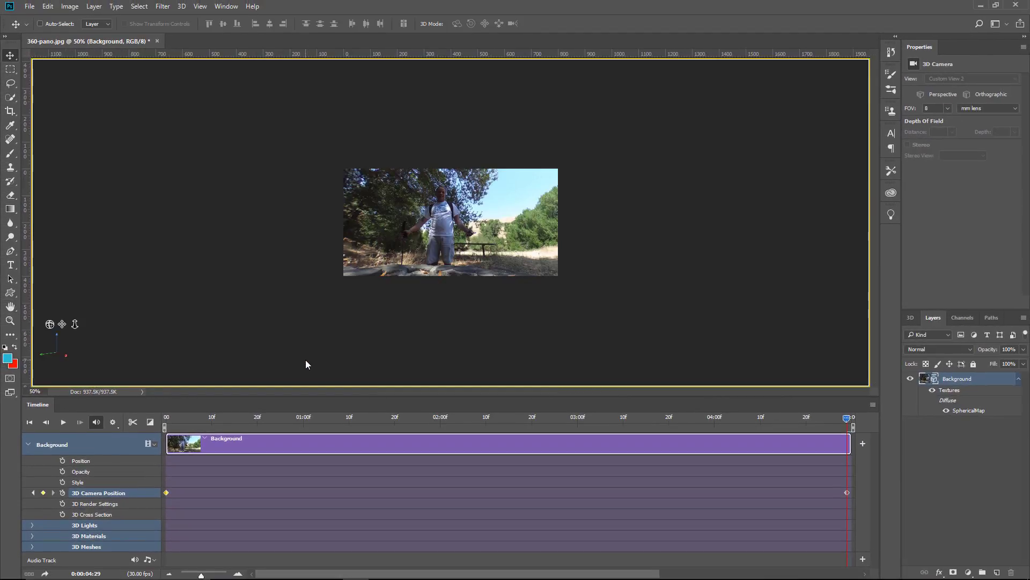
# Fit the image on screen, open Save for Web (Legacy) with GIF format, and preview
pyautogui.doubleClick(10, 306)
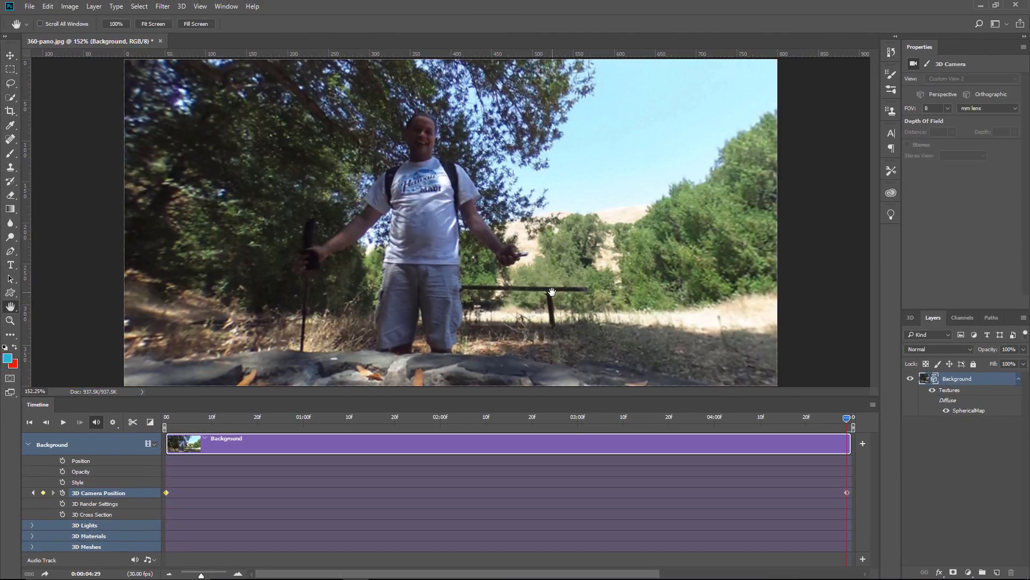
pyautogui.click(29, 6)
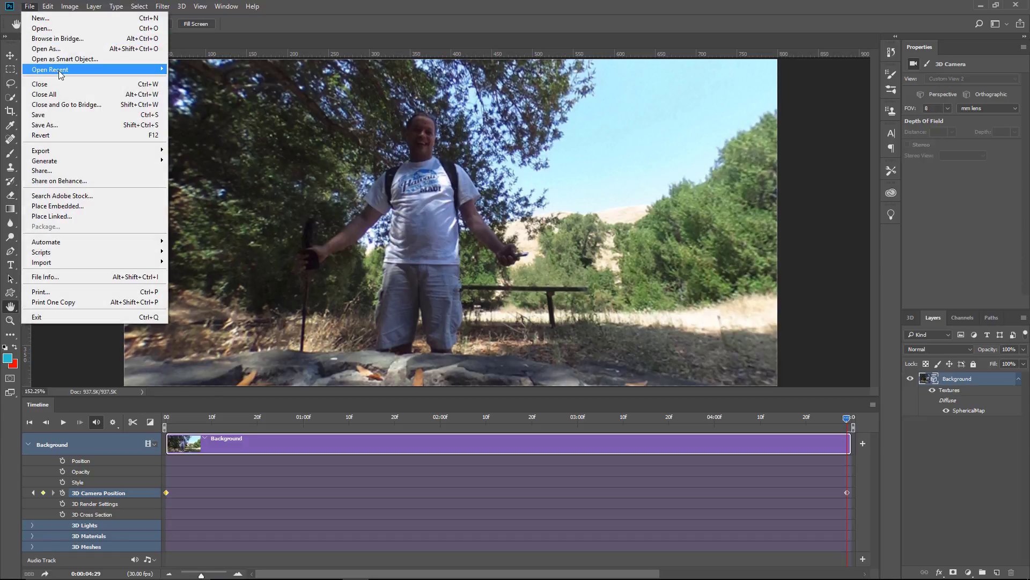
pyautogui.moveTo(41, 150)
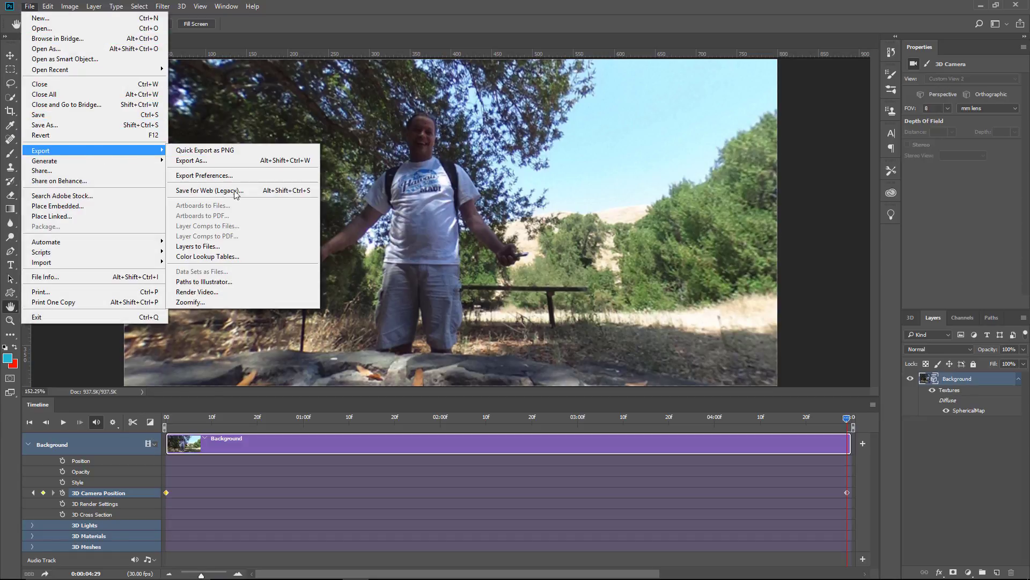
pyautogui.click(235, 191)
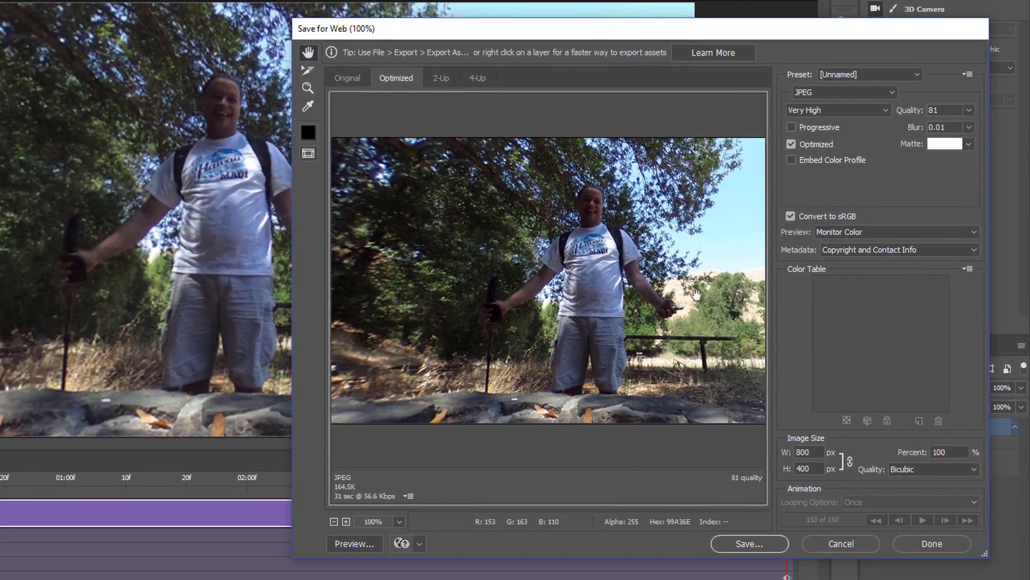
pyautogui.click(832, 92)
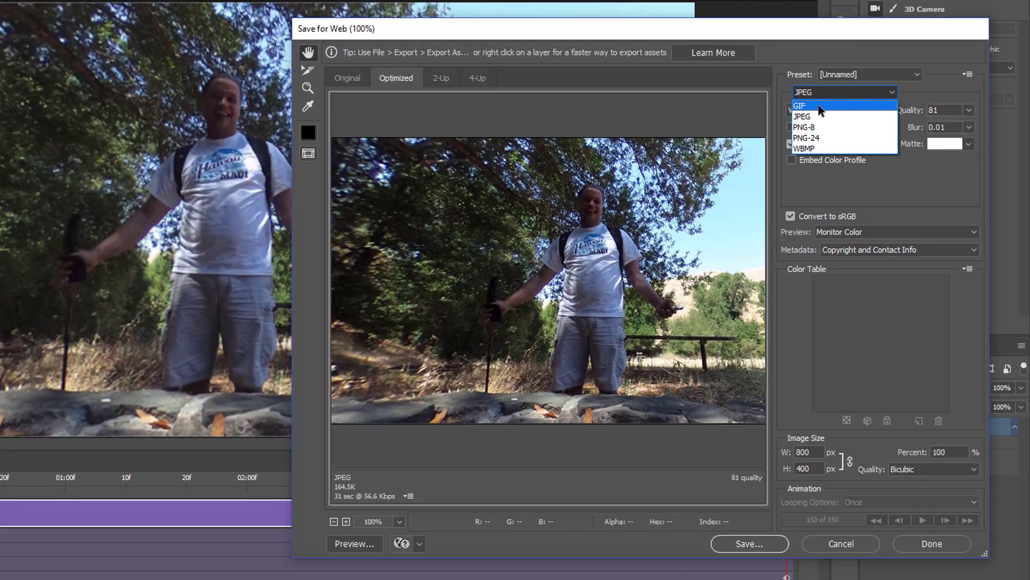
pyautogui.click(819, 104)
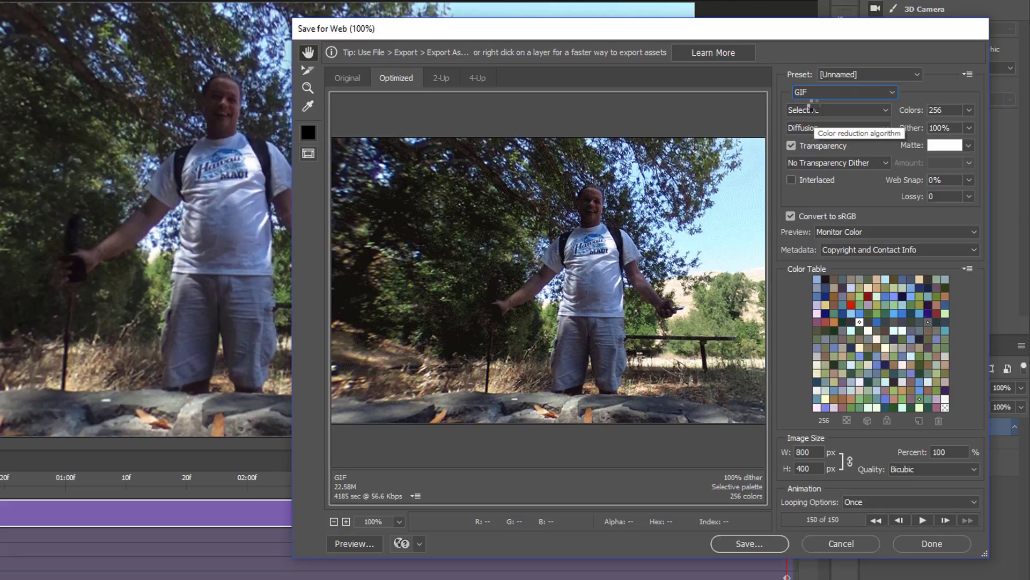
pyautogui.click(922, 521)
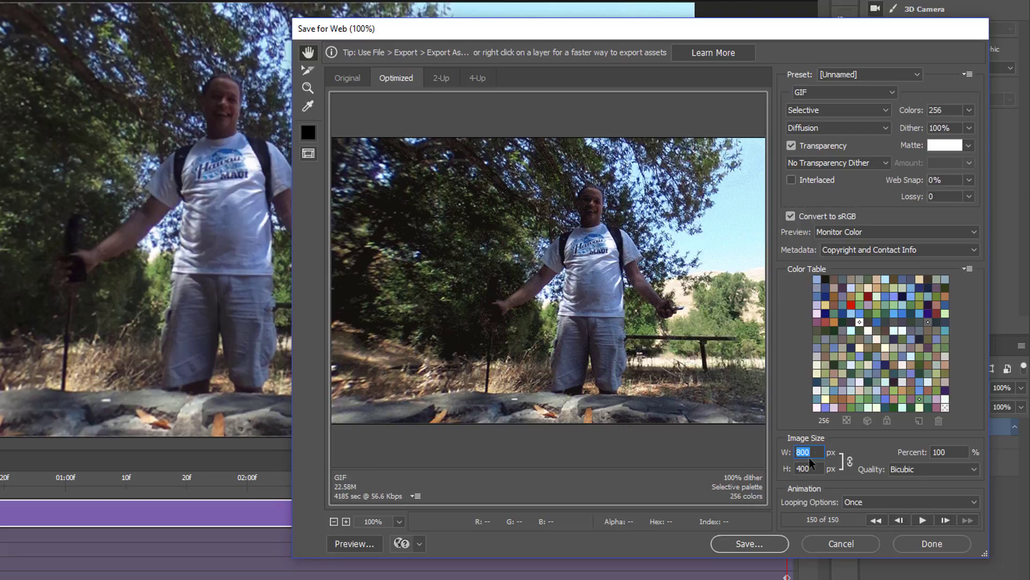
# Set the GIF width to 400 px and Looping Options to Forever
pyautogui.write('400')
pyautogui.click(921, 521)
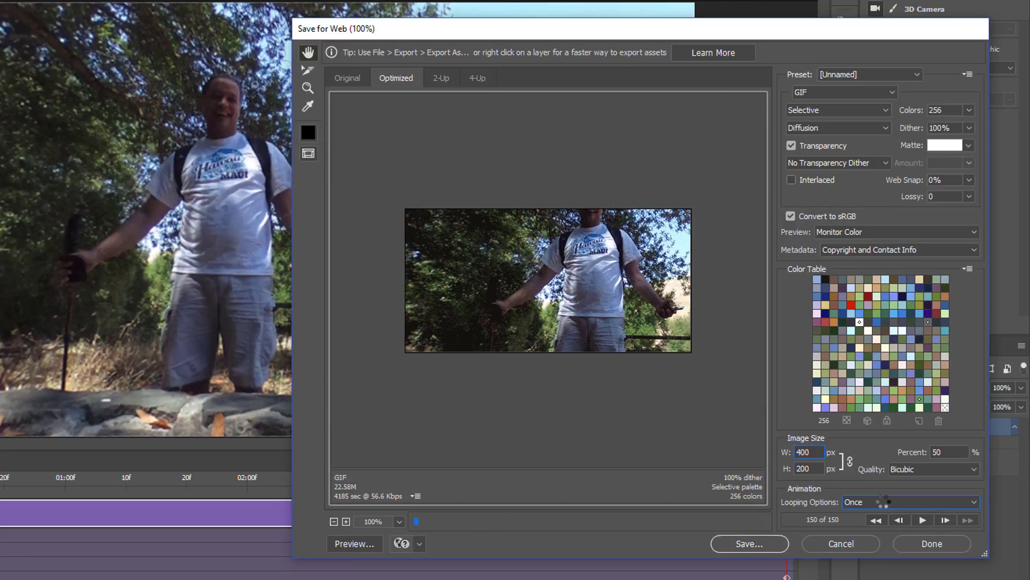
pyautogui.click(884, 500)
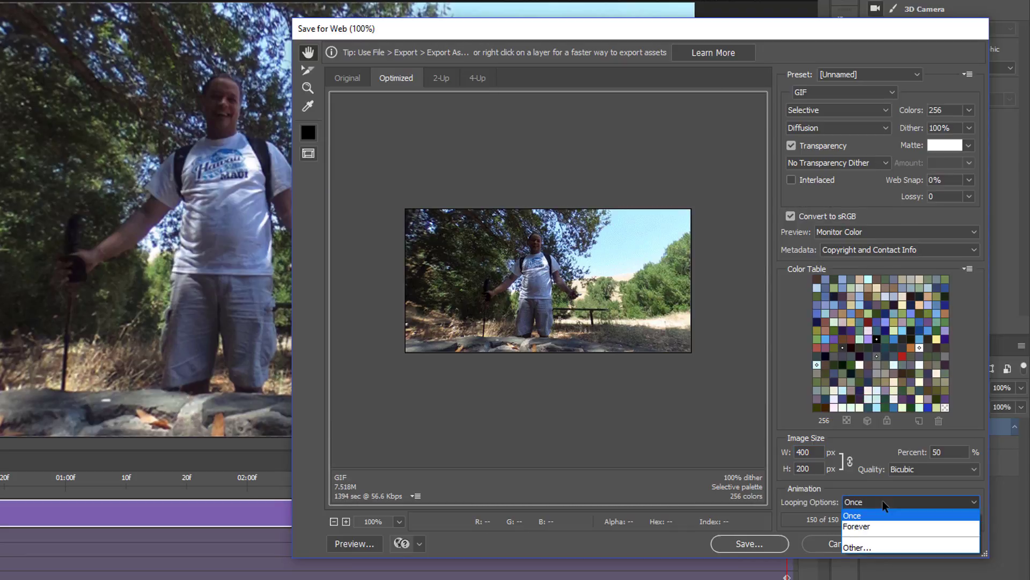
pyautogui.click(895, 528)
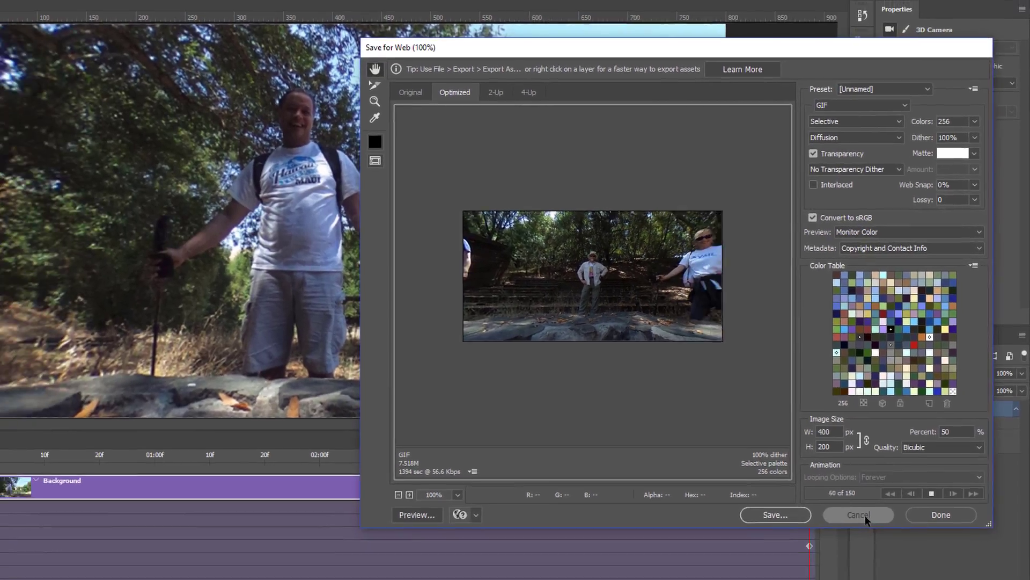
# Finish the GIF export and close the Timeline panel
pyautogui.click(851, 549)
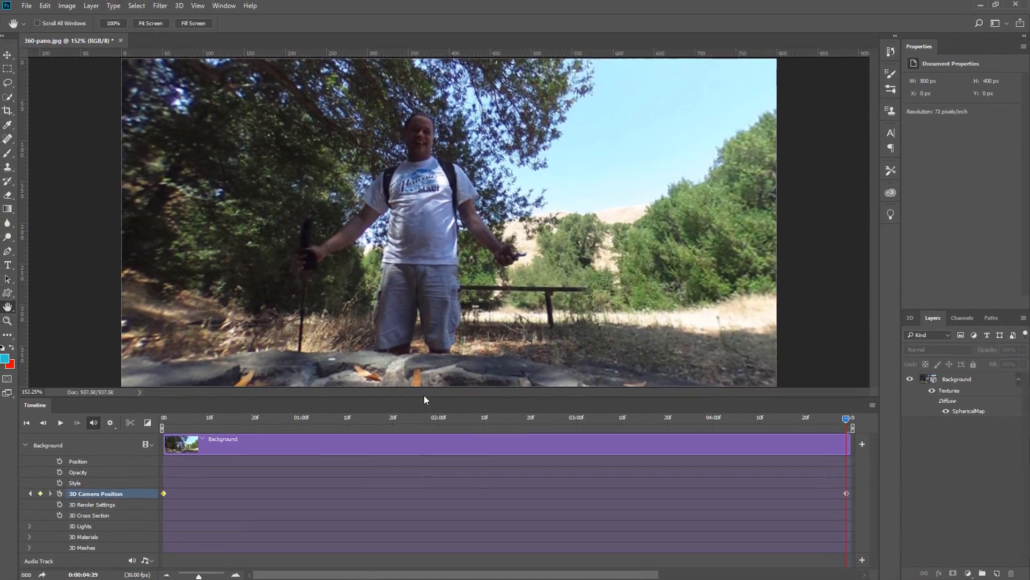
pyautogui.rightClick(43, 408)
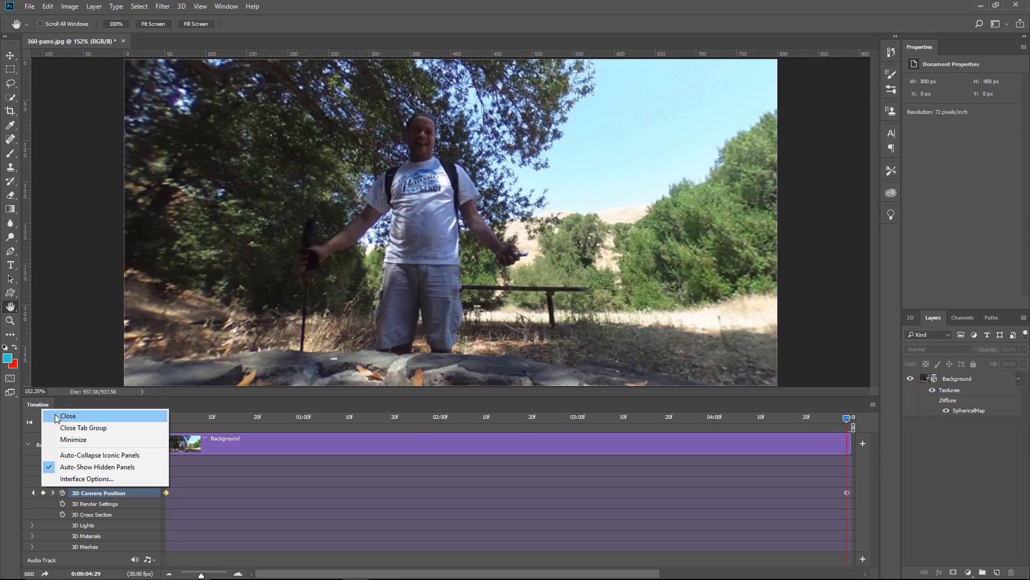
pyautogui.click(57, 418)
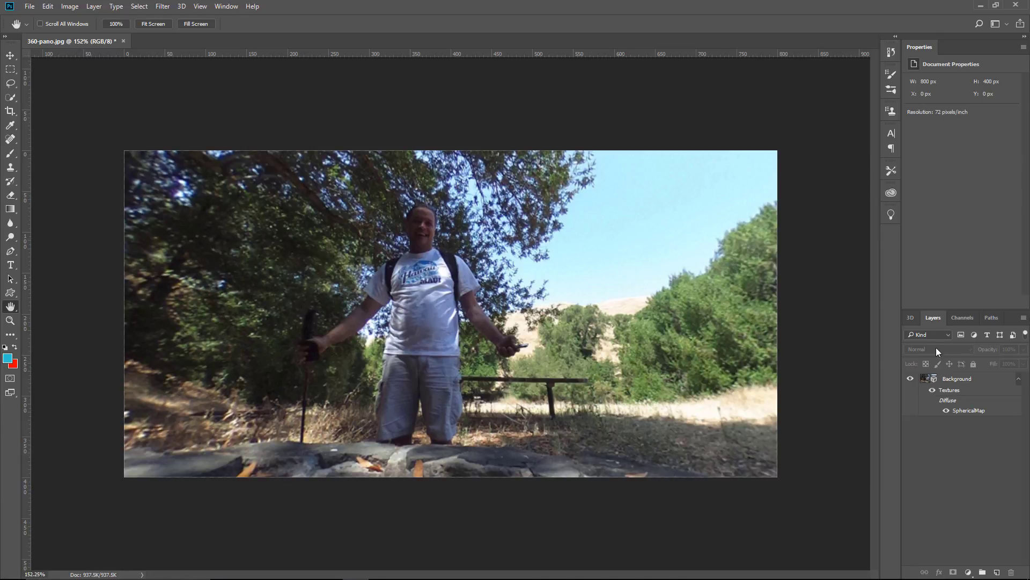
# Export the Background layer via Spherical Panorama > Export Panorama as a JPEG in the 360 folder
pyautogui.click(968, 380)
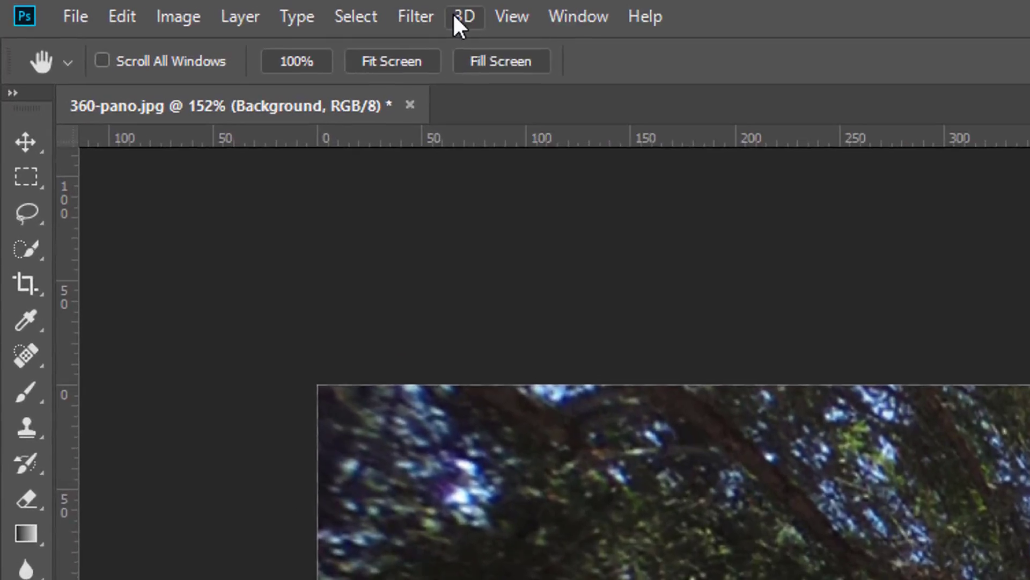
pyautogui.click(179, 6)
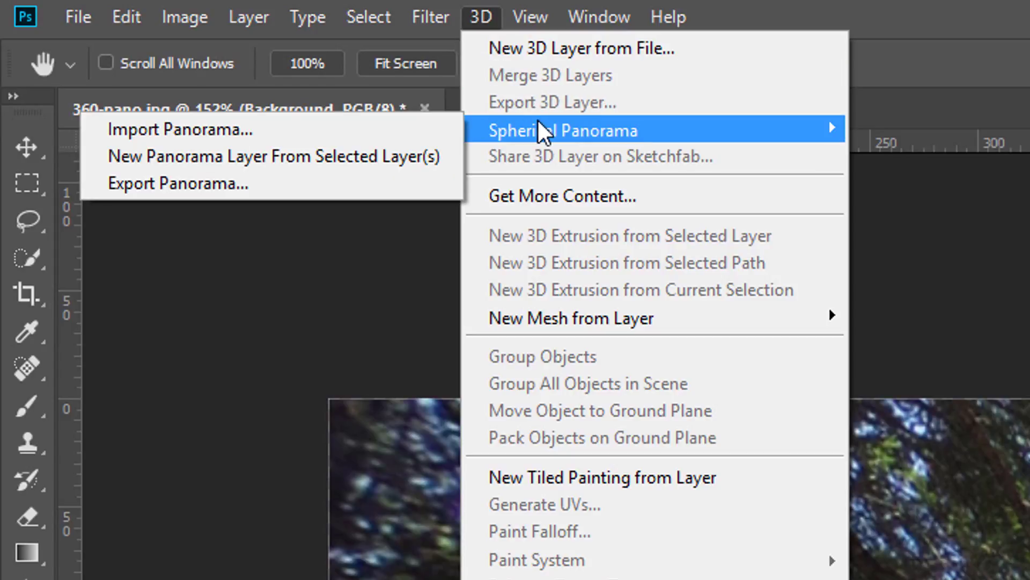
pyautogui.moveTo(562, 130)
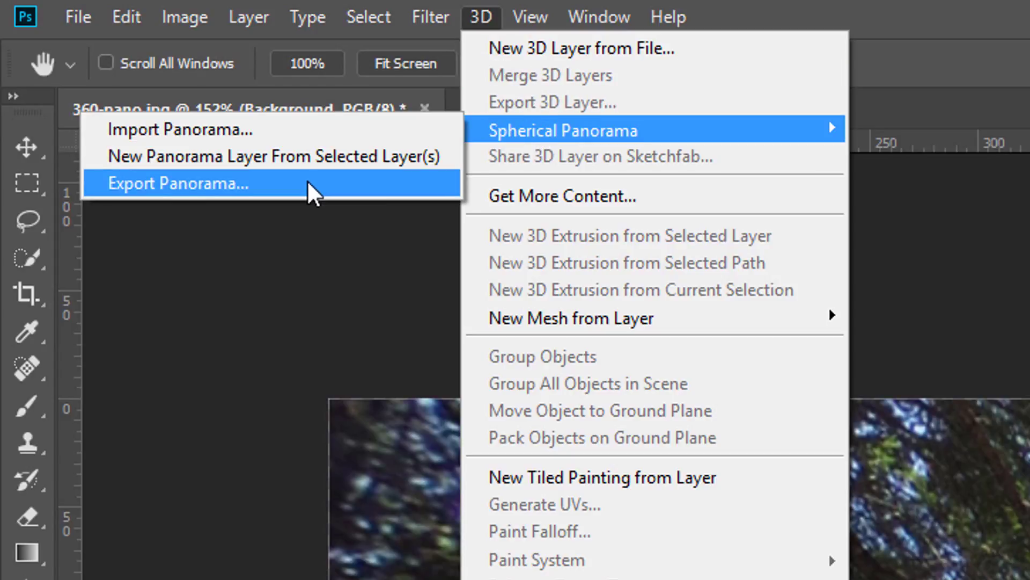
pyautogui.click(310, 186)
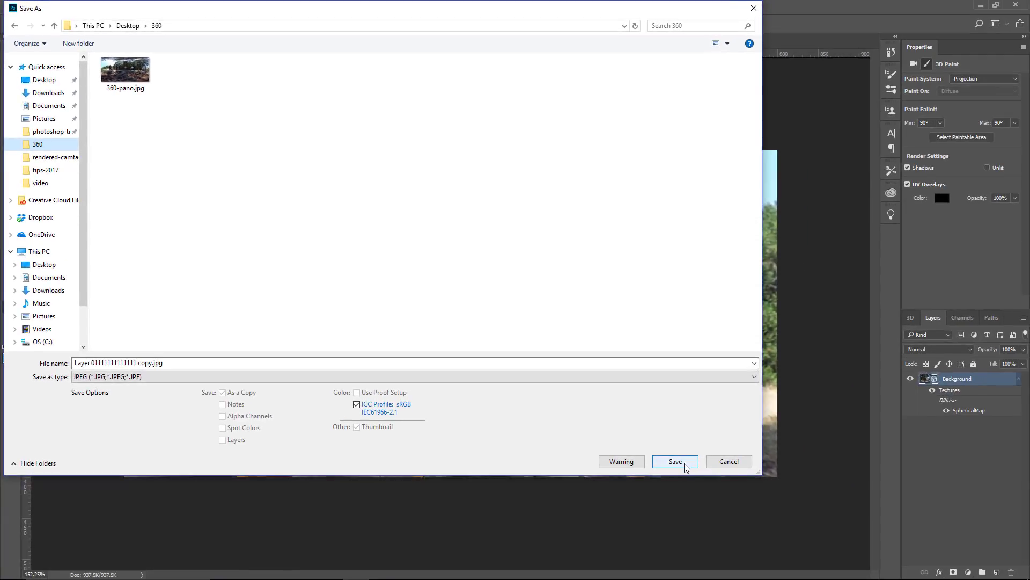
pyautogui.click(729, 462)
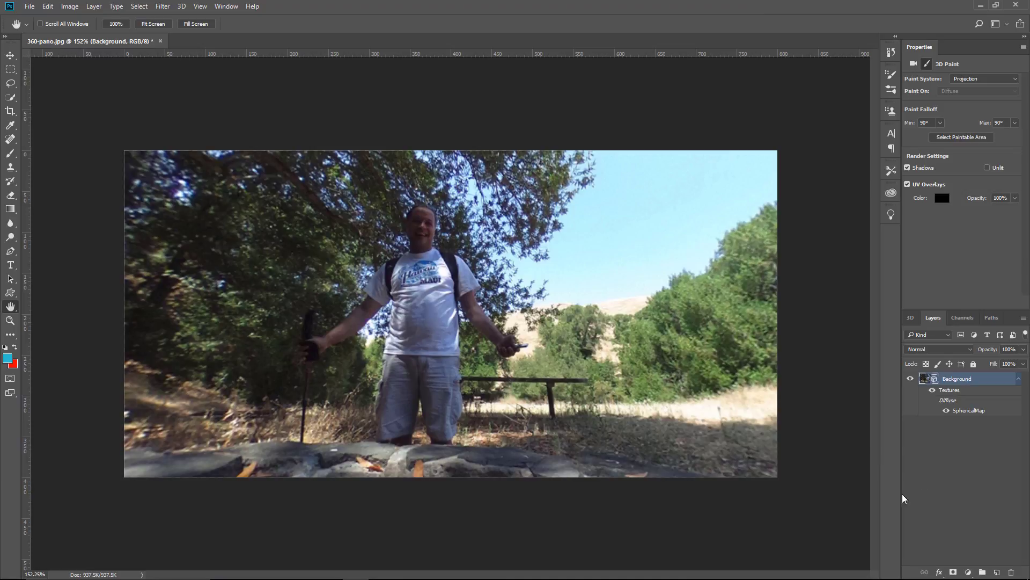